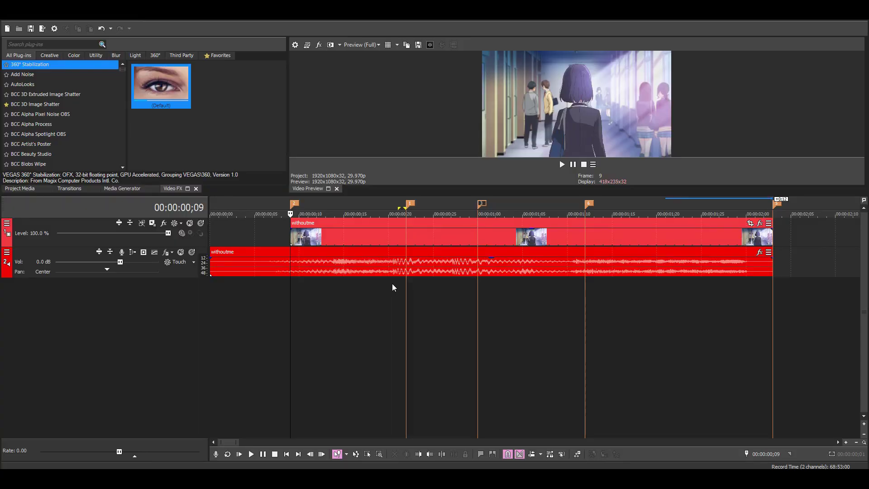
# Step: Insert three empty video tracks above the clip
pyautogui.click(410, 203)
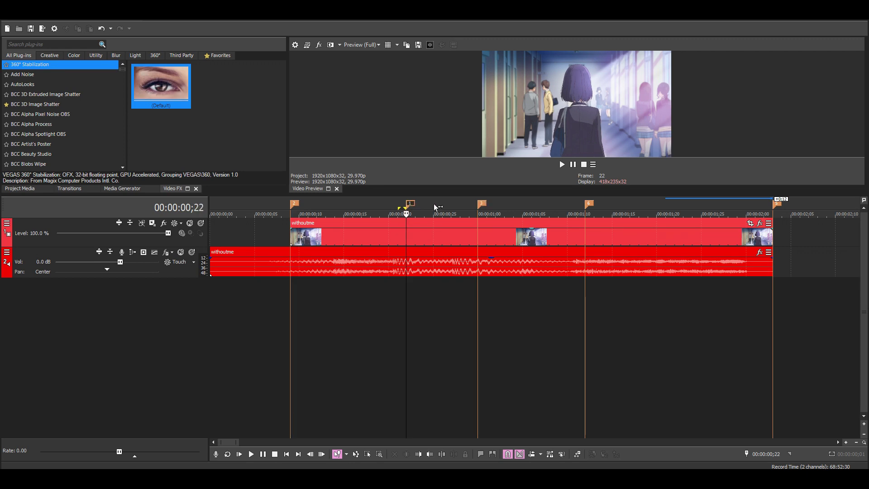
pyautogui.click(483, 204)
pyautogui.click(589, 204)
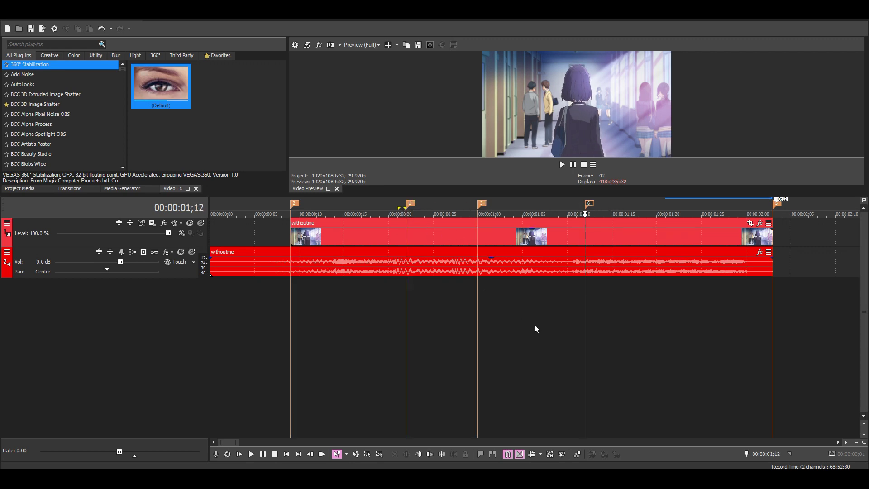
pyautogui.hotkey('ctrl', 'shift', 'q')
pyautogui.hotkey('ctrl', 'shift', 'q')
pyautogui.hotkey('ctrl', 'shift', 'q')
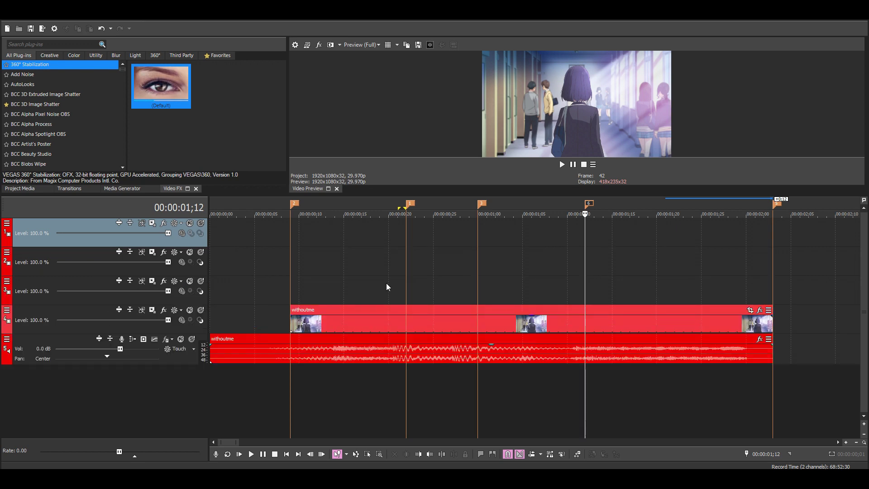
# Step: Pick the Centered preset of the ProType Titler media generator
pyautogui.click(122, 188)
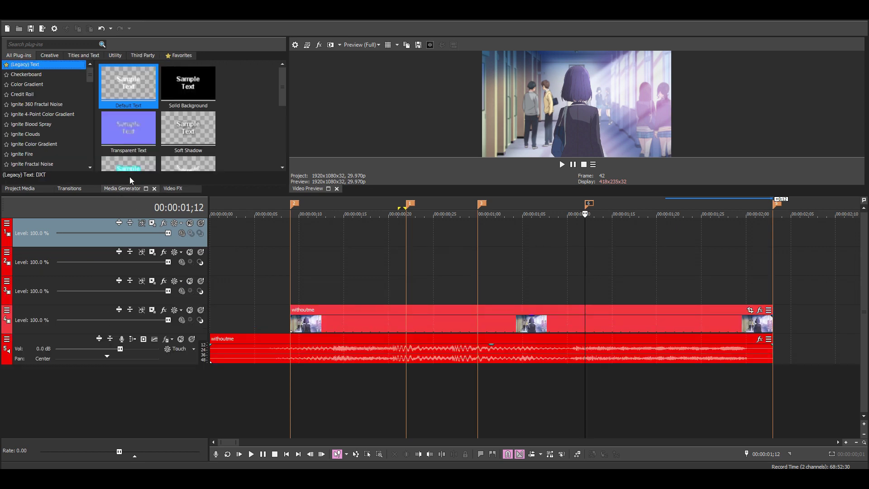
pyautogui.click(68, 46)
pyautogui.write('pro')
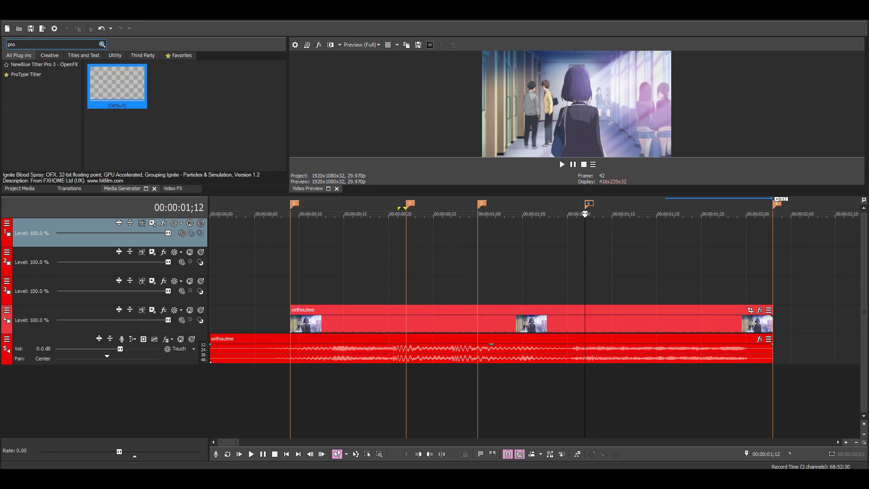
pyautogui.click(49, 75)
pyautogui.click(178, 93)
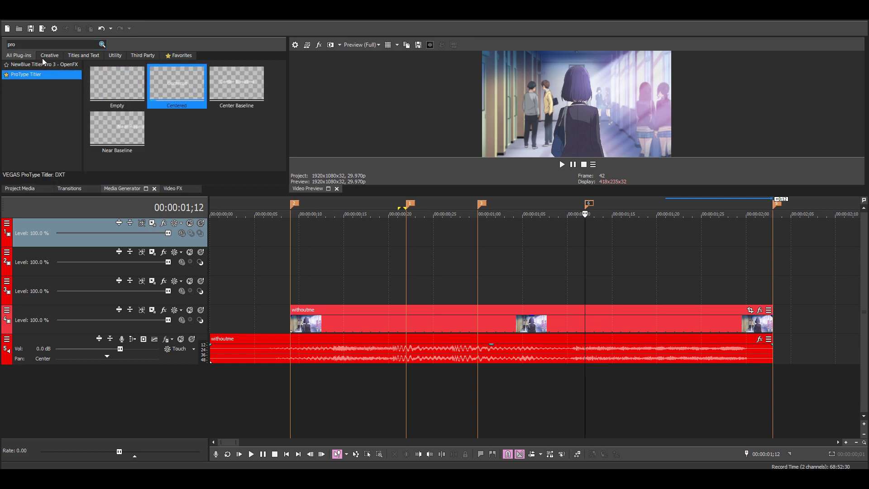
# Step: Check the Deprecated Features settings in Options > Preferences and confirm
pyautogui.click(91, 15)
pyautogui.click(119, 322)
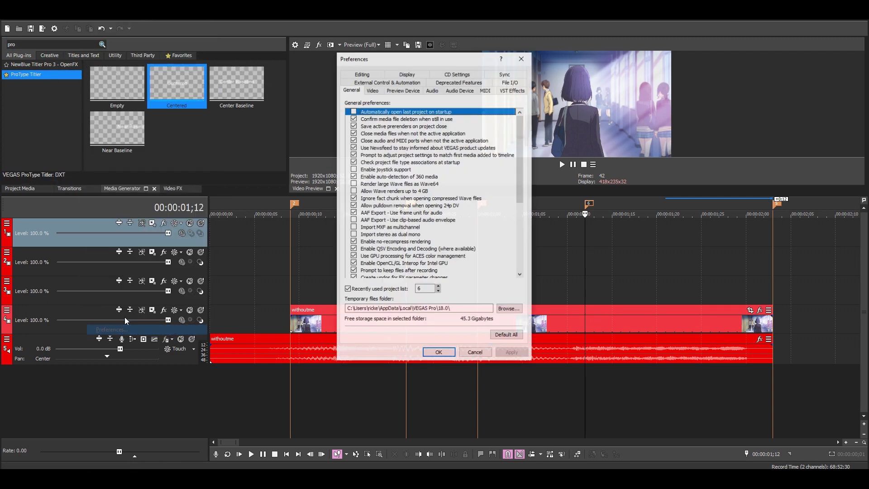
pyautogui.click(438, 84)
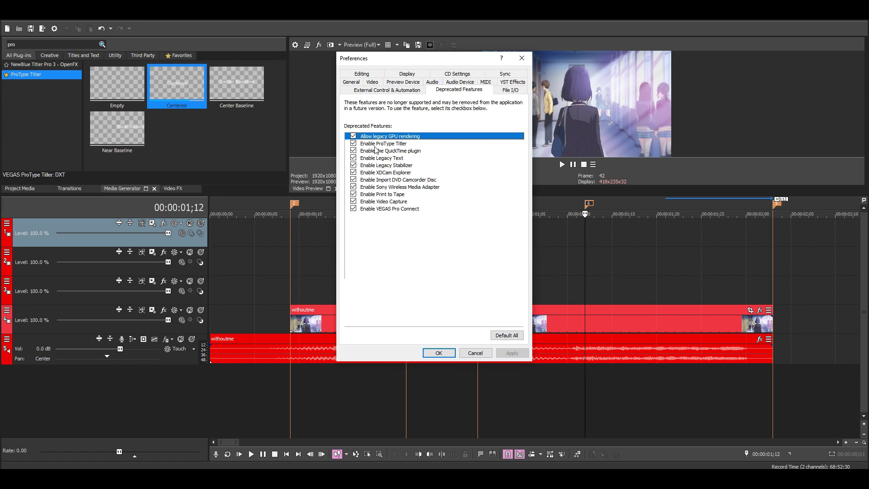
pyautogui.click(522, 58)
# Step: Place the Centered title preset on track 3 and change its text to 'tell me'
pyautogui.moveTo(190, 89); pyautogui.dragTo(294, 281)
pyautogui.click(774, 305)
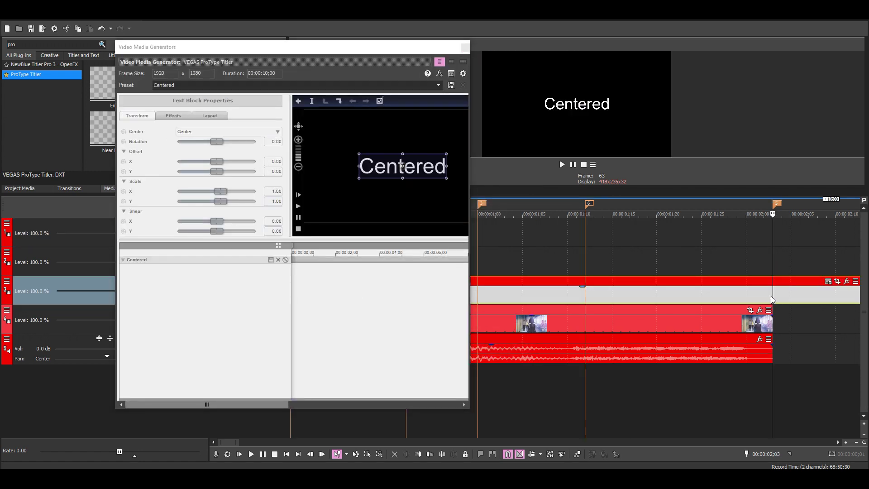
pyautogui.doubleClick(383, 172)
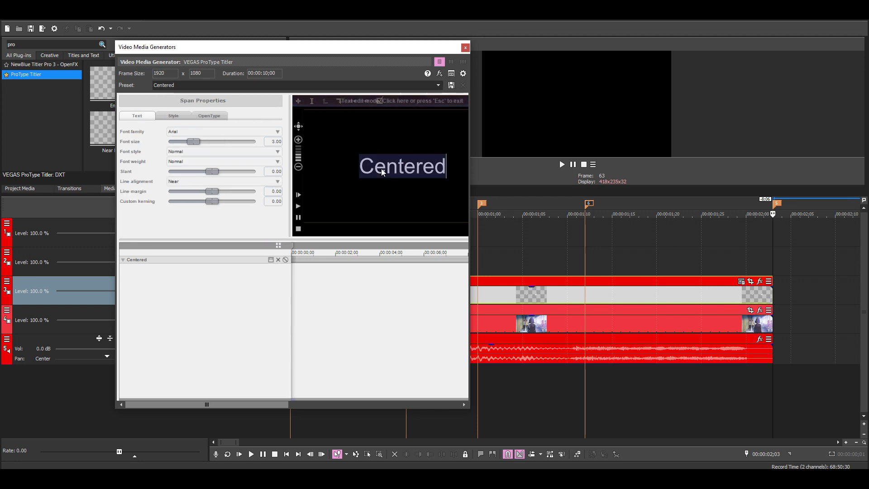
pyautogui.write('tell me')
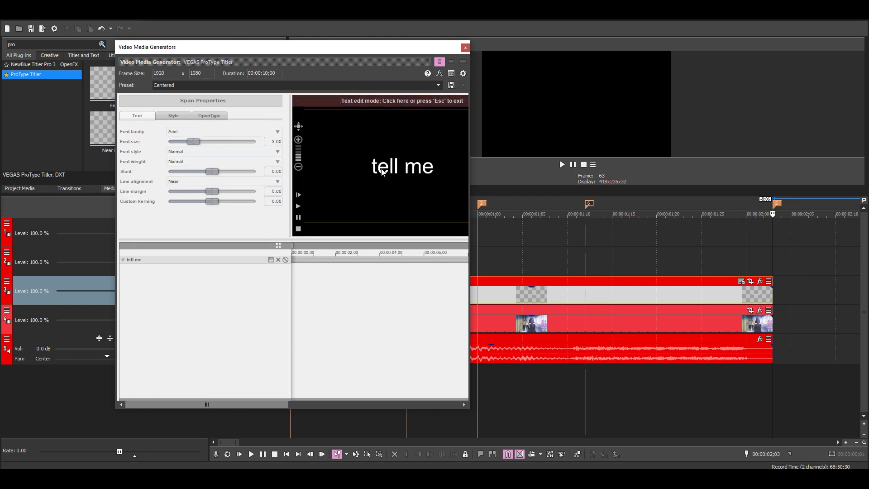
# Step: Set all the title text to the LOVES REG font in Bold weight
pyautogui.hotkey('ctrl', 'a')
pyautogui.click(234, 132)
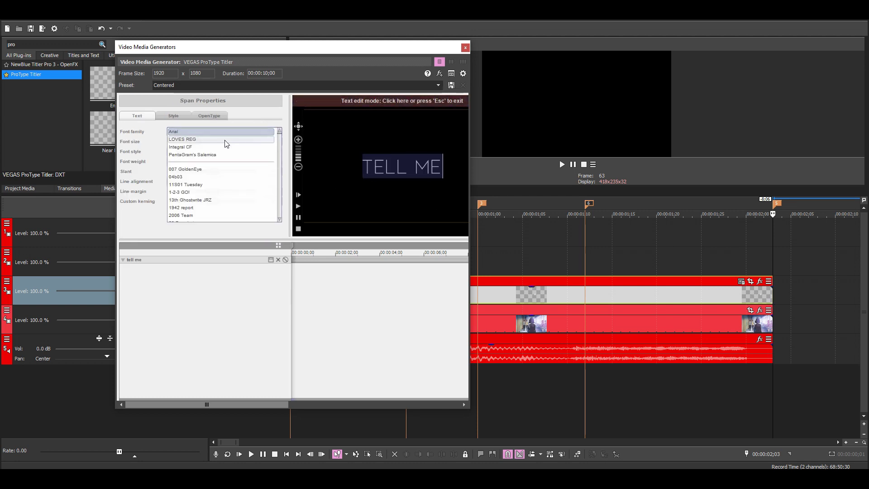
pyautogui.click(223, 144)
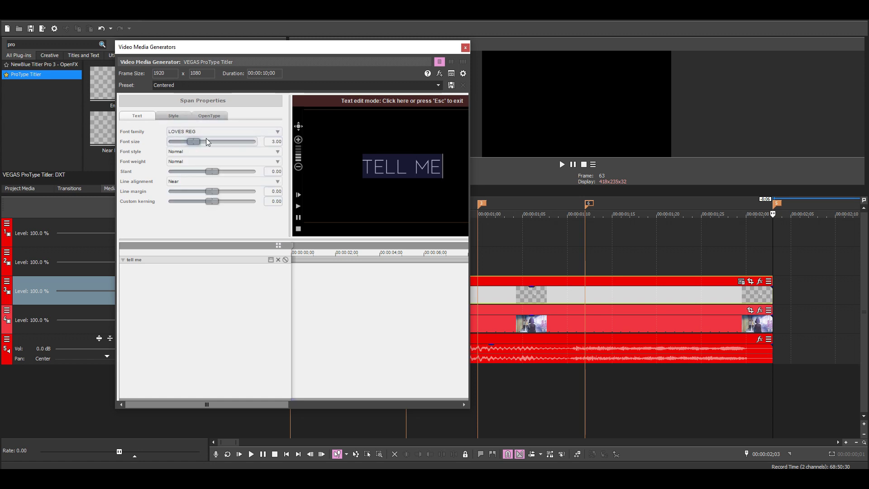
pyautogui.click(213, 162)
pyautogui.click(198, 212)
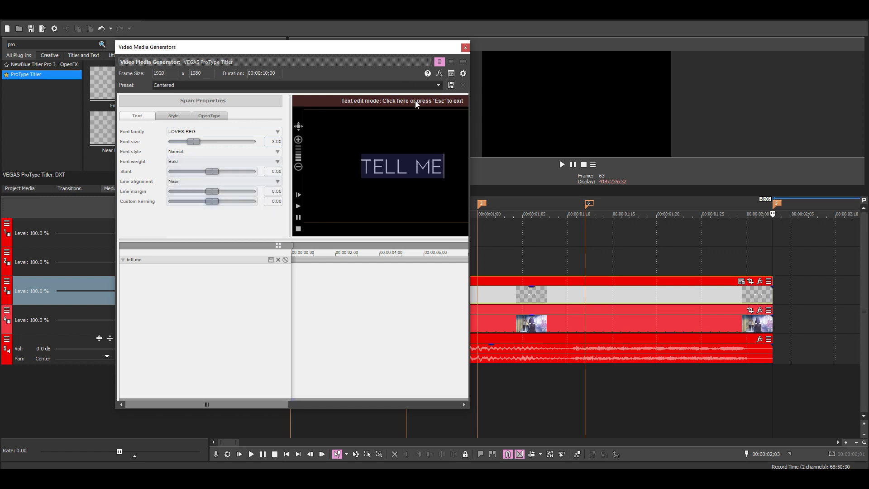
pyautogui.click(465, 48)
pyautogui.click(432, 253)
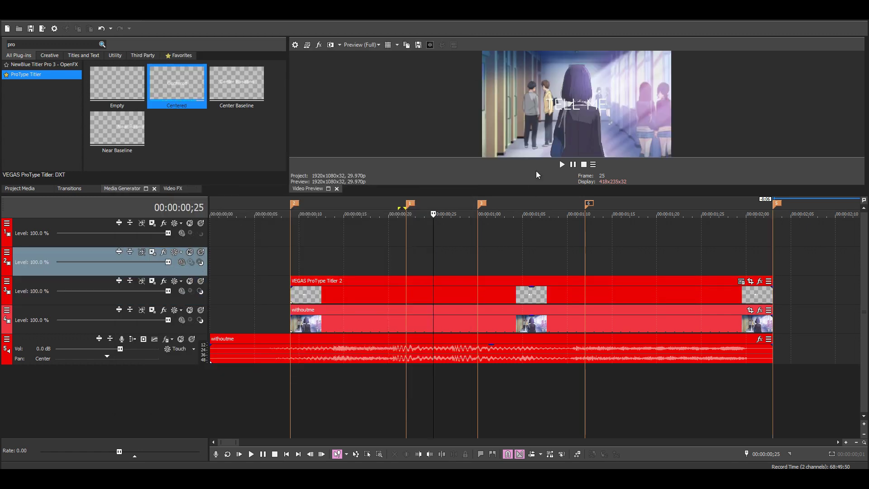
# Step: Apply the S_DropShadow video effect to the TELL ME title event
pyautogui.moveTo(585, 208); pyautogui.dragTo(588, 295)
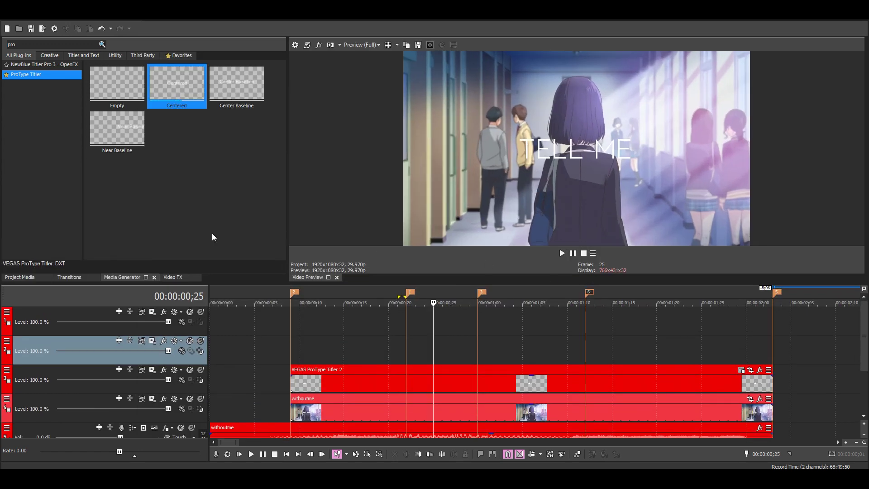
pyautogui.click(172, 277)
pyautogui.click(71, 48)
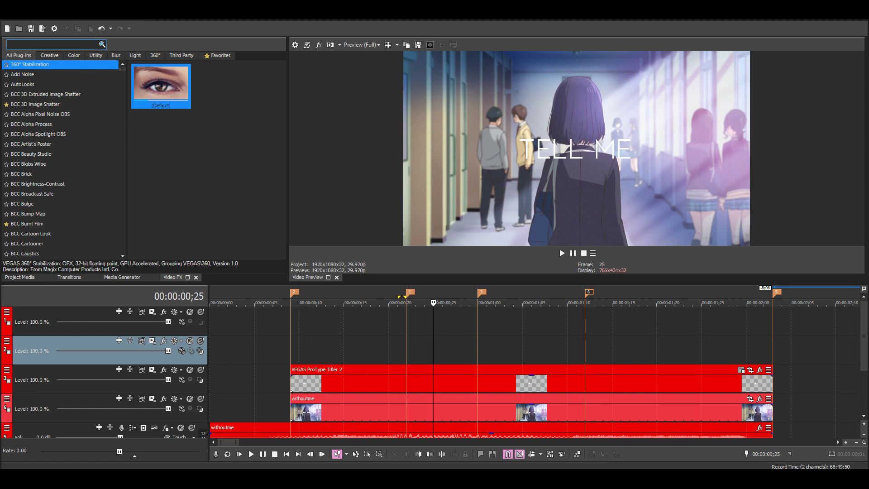
pyautogui.write('drop')
pyautogui.click(61, 115)
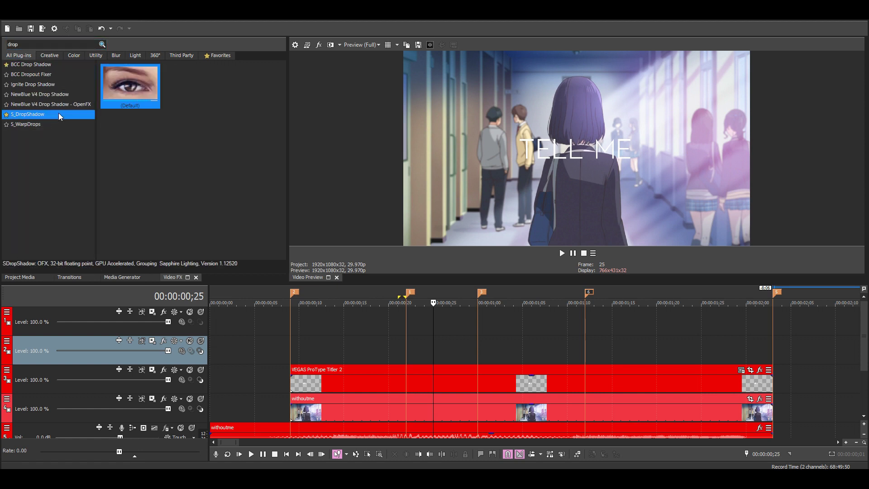
pyautogui.moveTo(371, 384); pyautogui.dragTo(372, 384)
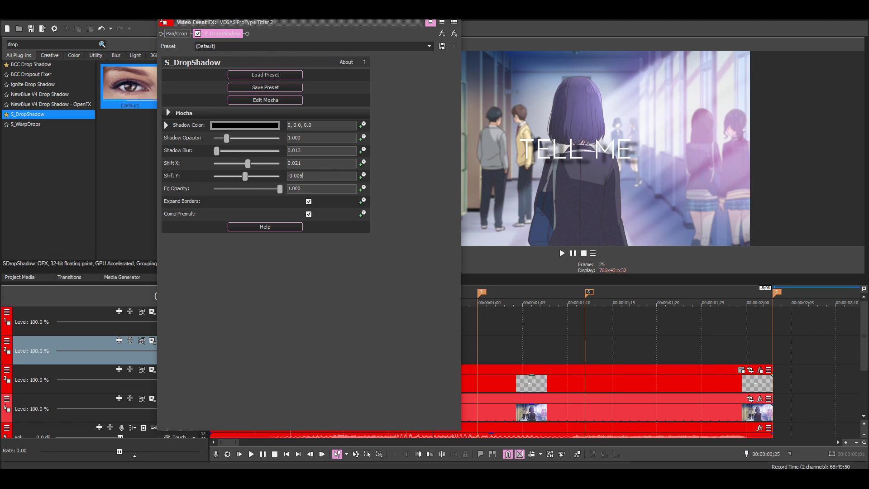
# Step: Set the shadow to Shift X 0.005, Shift Y -0.005 and Shadow Opacity 2.000
pyautogui.press('Return')
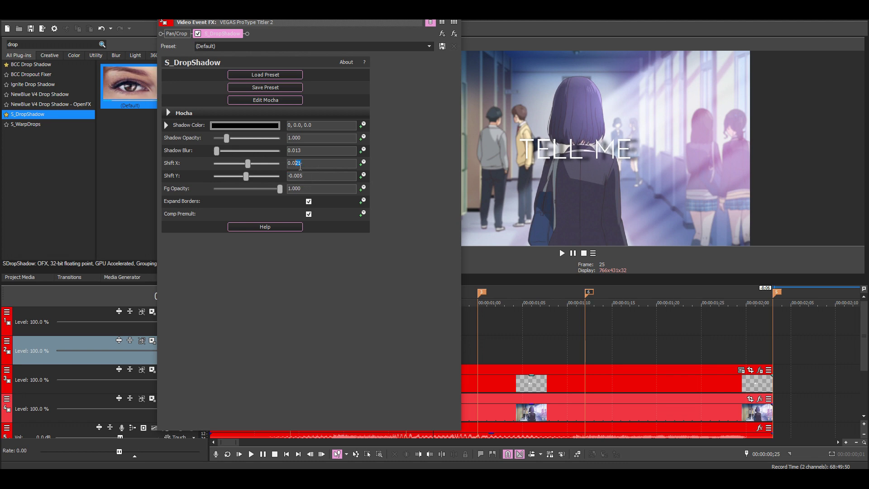
pyautogui.write('05')
pyautogui.press('Return')
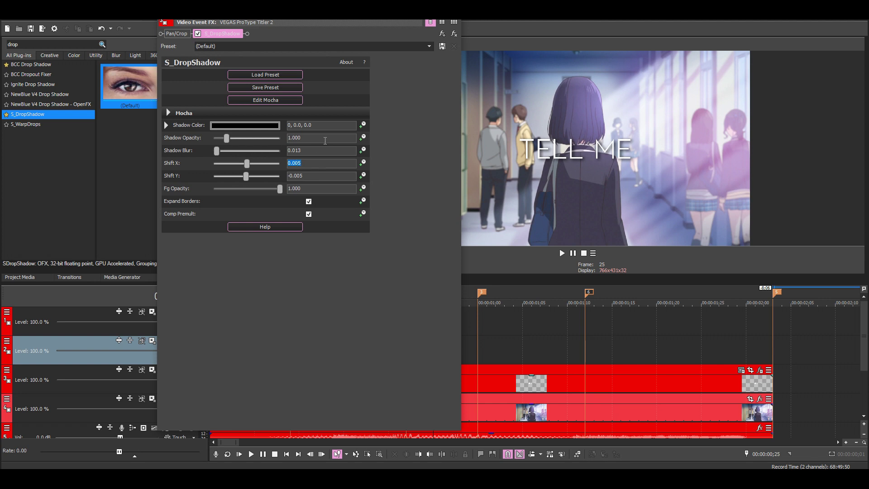
pyautogui.write('2')
pyautogui.press('Return')
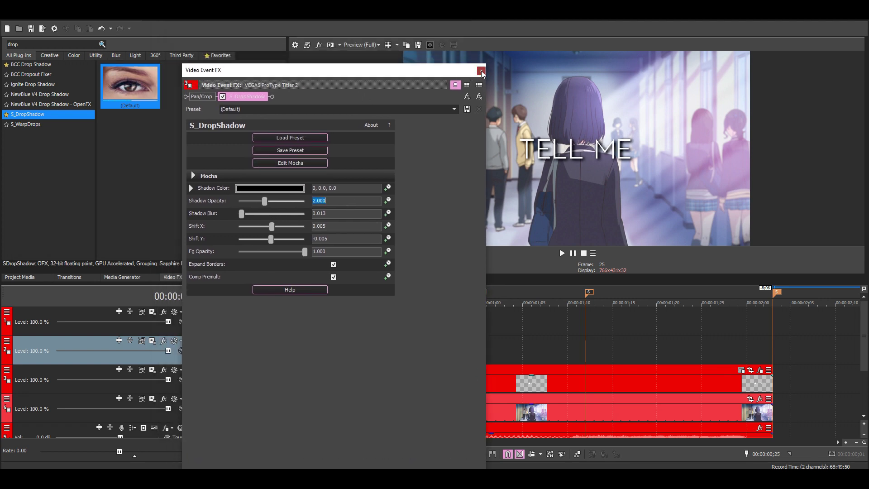
pyautogui.press('Escape')
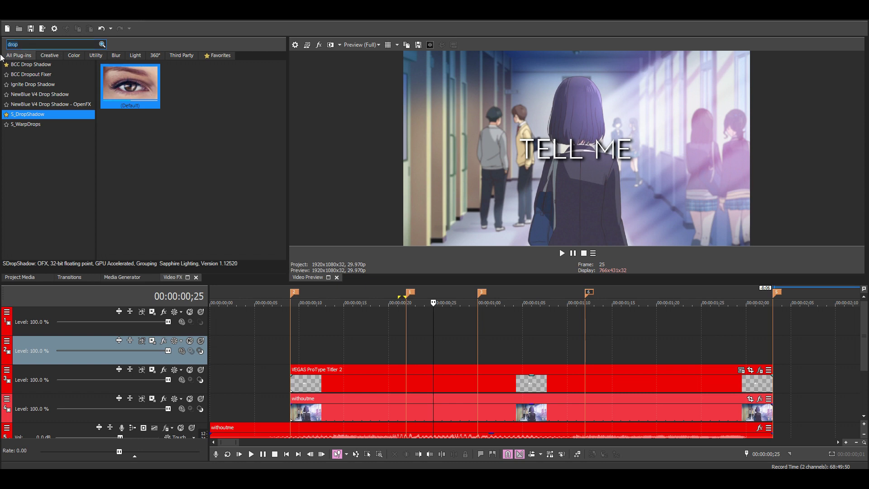
# Step: Add S_Glow to the title and lower its brightness to 1.000
pyautogui.write('glow')
pyautogui.scroll(-7, 45, 114)
pyautogui.click(19, 95)
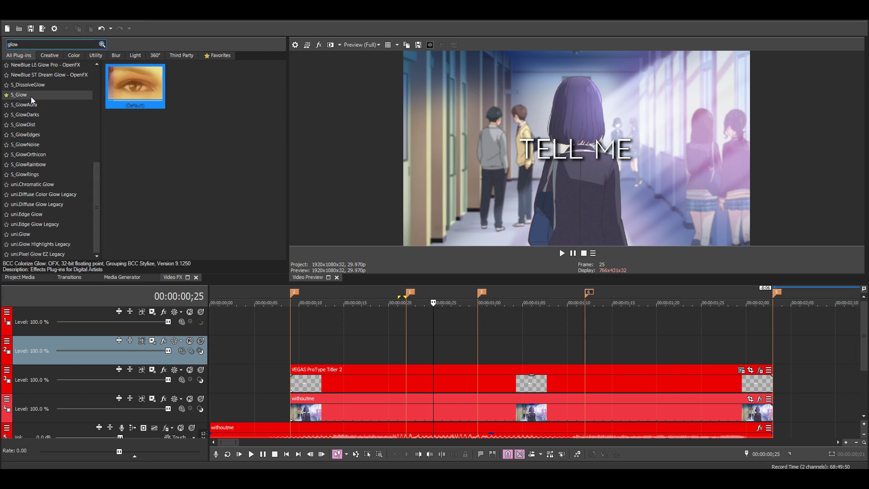
pyautogui.moveTo(394, 383); pyautogui.dragTo(394, 383)
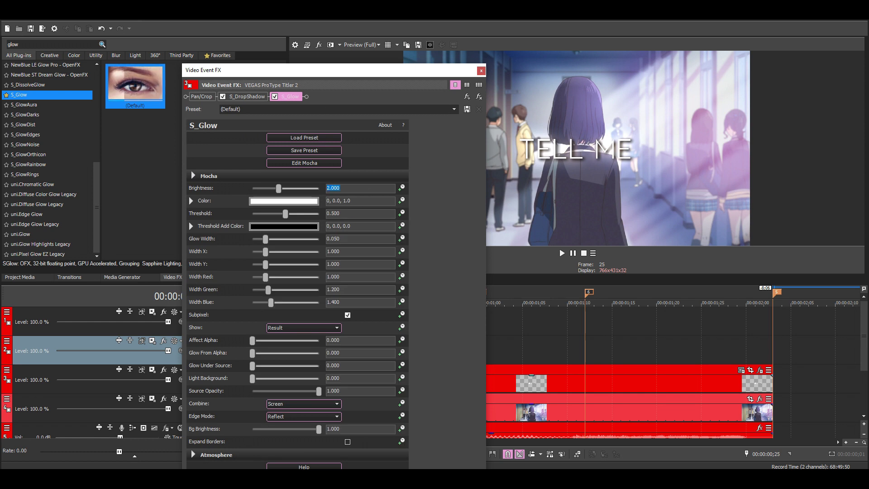
pyautogui.write('1')
pyautogui.press('Return')
pyautogui.moveTo(325, 69); pyautogui.dragTo(277, 102)
# Step: Add S_Rays with Rays Length 0.750 and Rays Brightness 1.00
pyautogui.click(83, 45)
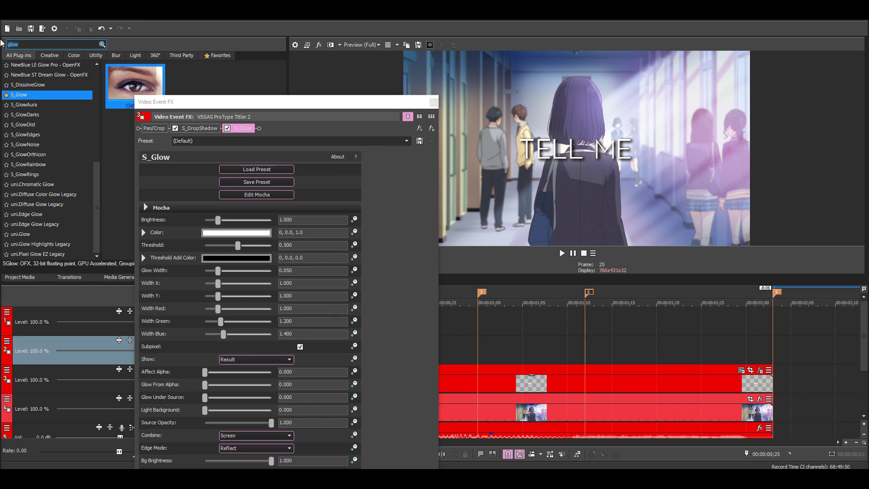
pyautogui.write('rays')
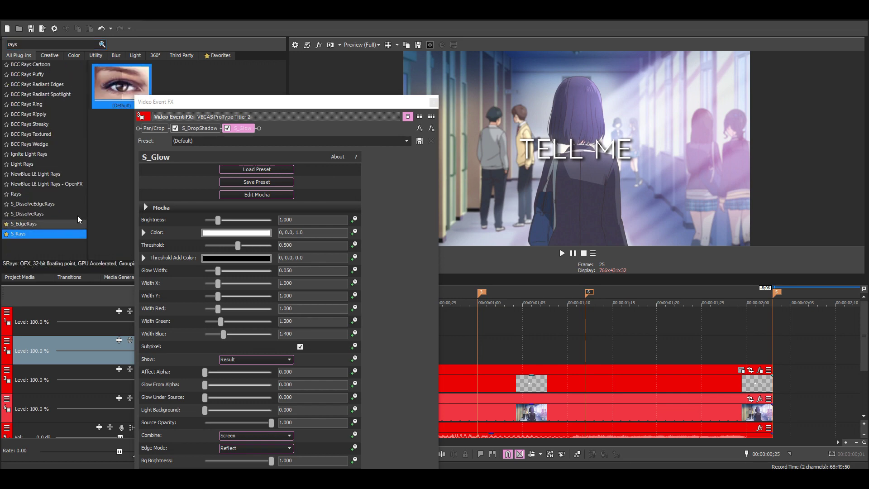
pyautogui.press('Return')
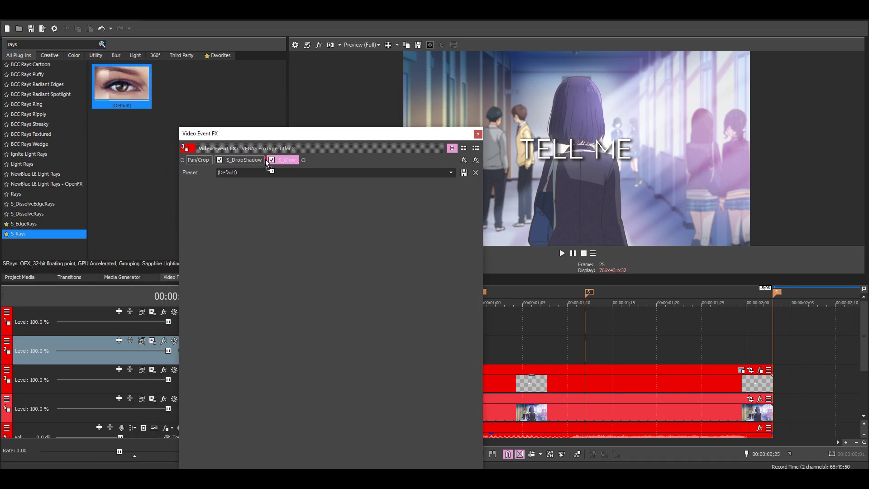
pyautogui.moveTo(320, 137); pyautogui.dragTo(257, 22)
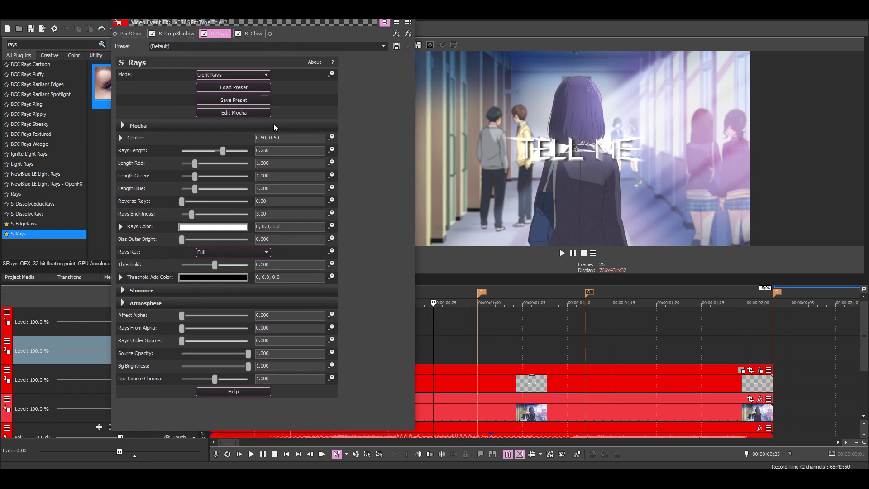
pyautogui.write('5')
pyautogui.press('Return')
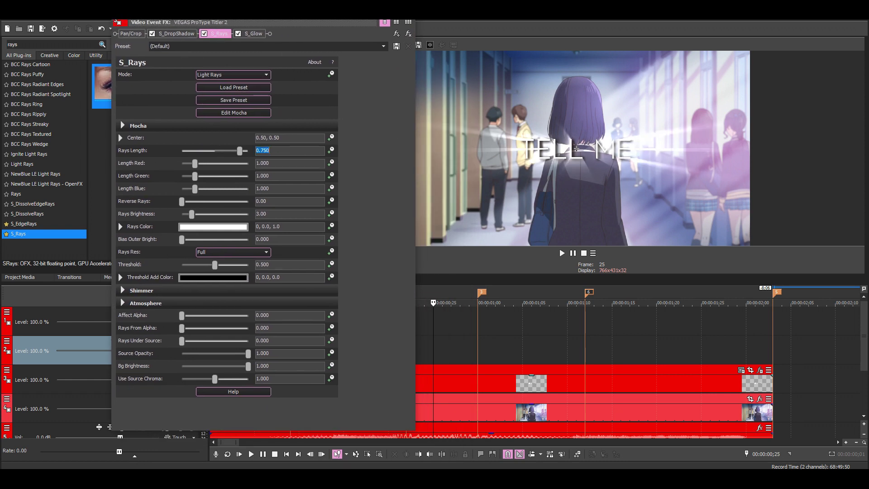
pyautogui.click(308, 216)
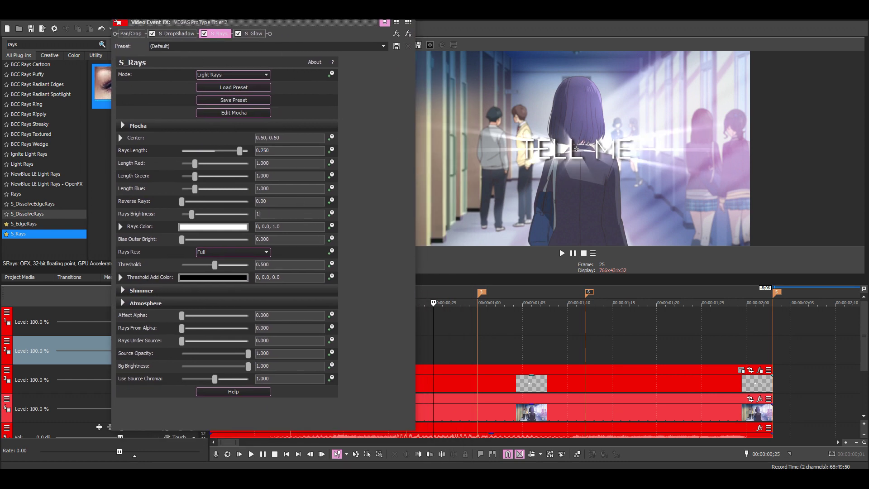
pyautogui.write('1')
pyautogui.press('Return')
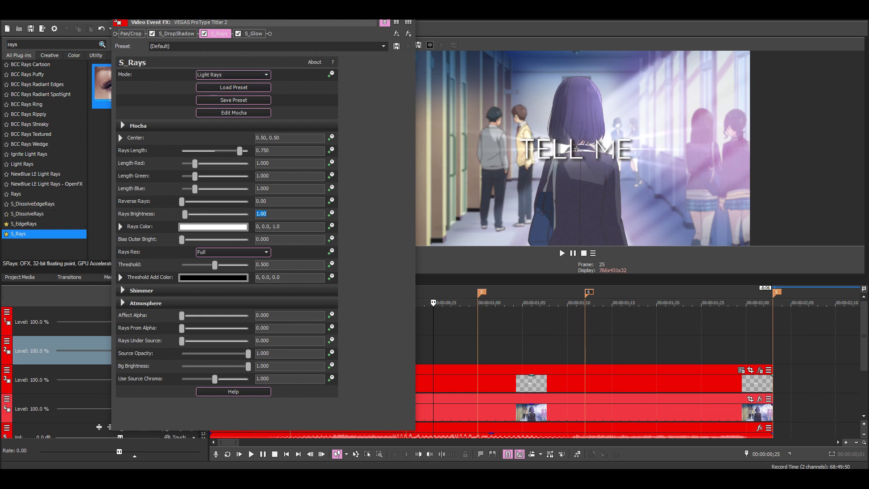
pyautogui.moveTo(143, 7); pyautogui.dragTo(218, 57)
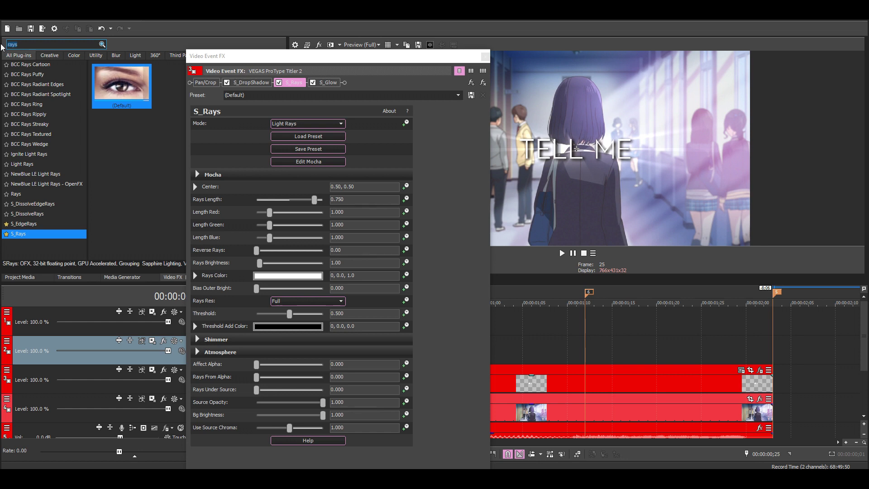
# Step: Put BCC Fractal Noise at the head of the title's effect chain with Noise Color white
pyautogui.write('fra')
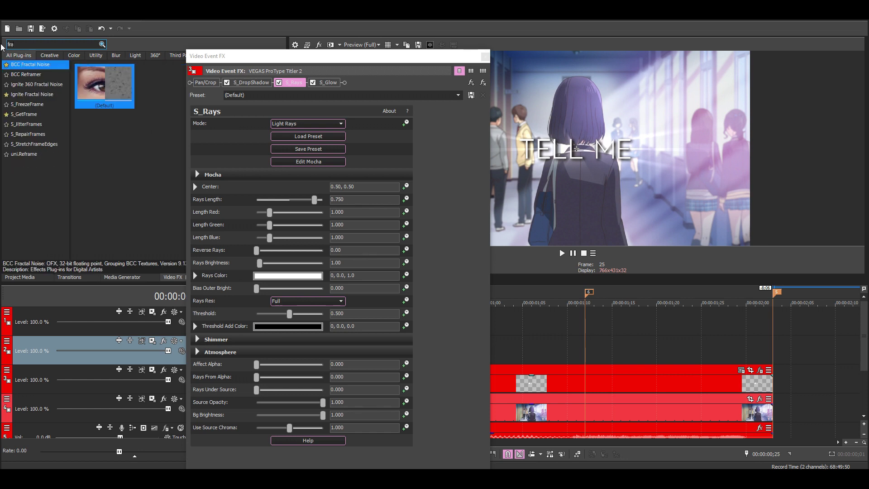
pyautogui.moveTo(93, 79); pyautogui.dragTo(225, 84)
pyautogui.moveTo(279, 18); pyautogui.dragTo(197, 21)
pyautogui.click(224, 192)
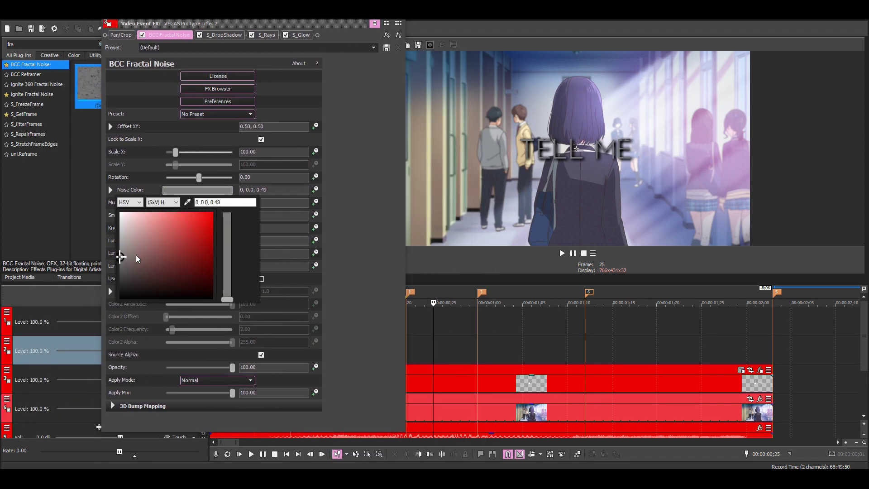
pyautogui.moveTo(121, 257); pyautogui.dragTo(120, 213)
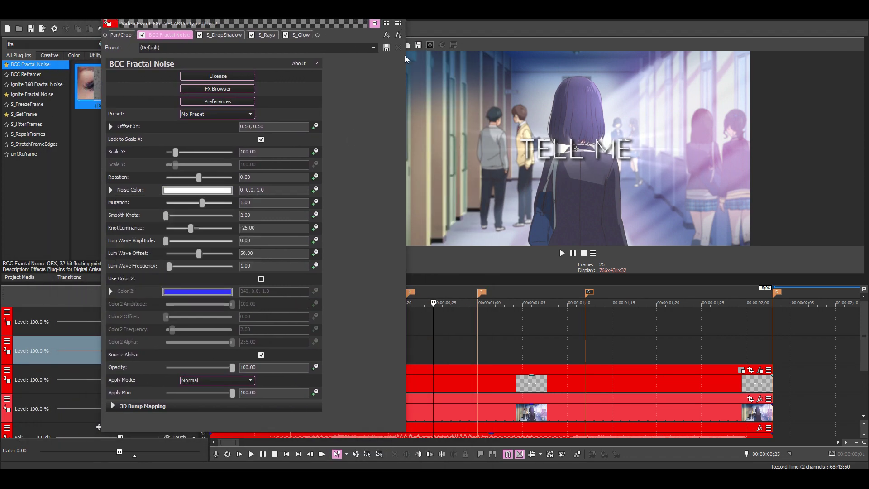
pyautogui.press('Escape')
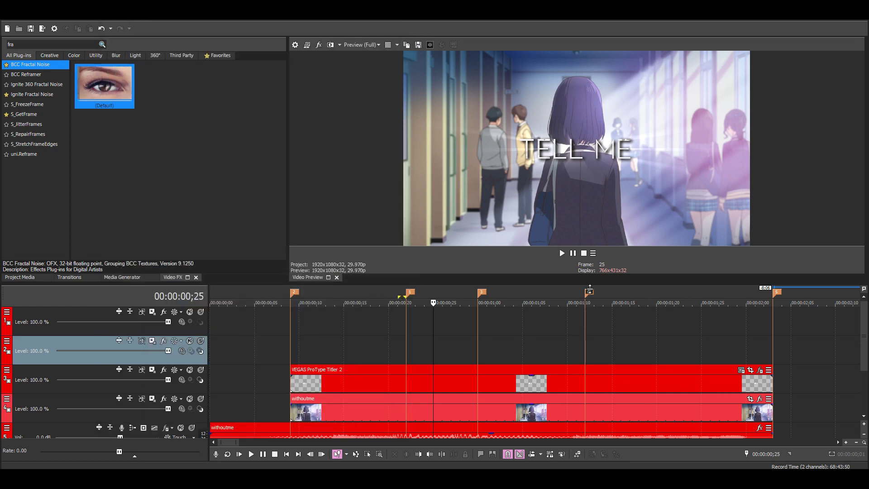
# Step: Paste new copies of the title onto track 2 and onto track 1 at 1:00
pyautogui.moveTo(590, 289); pyautogui.dragTo(562, 186)
pyautogui.moveTo(344, 298)
pyautogui.keyDown('ctrl'); pyautogui.mouseDown()
pyautogui.moveTo(311, 296)
pyautogui.moveTo(433, 266)
pyautogui.mouseUp(); pyautogui.keyUp('ctrl')
pyautogui.press('Return')
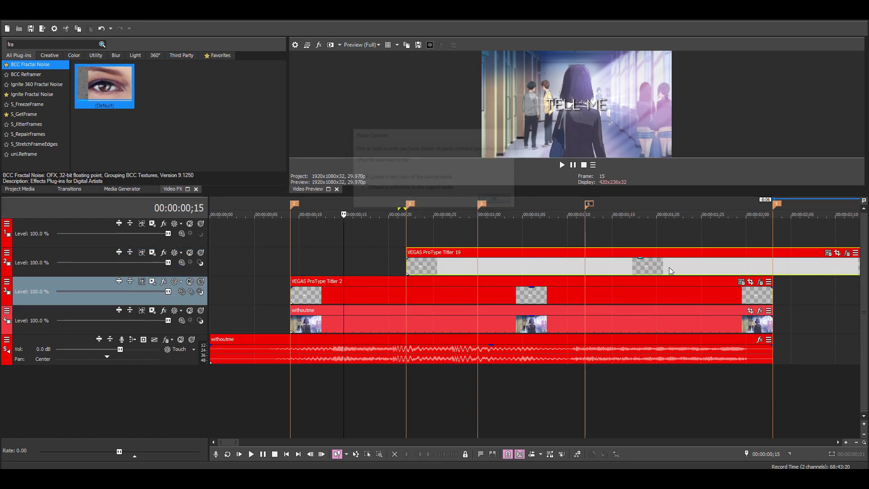
pyautogui.moveTo(538, 276)
pyautogui.keyDown('ctrl'); pyautogui.mouseDown()
pyautogui.moveTo(580, 238)
pyautogui.moveTo(561, 238)
pyautogui.mouseUp(); pyautogui.keyUp('ctrl')
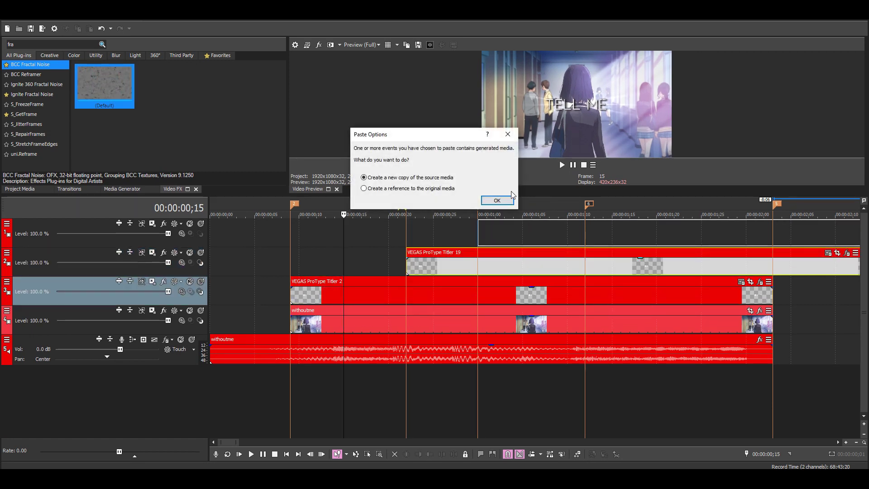
pyautogui.click(510, 200)
# Step: Trim the track 2 and track 3 titles to end at the playhead at 1;00
pyautogui.scroll(-3, 490, 238)
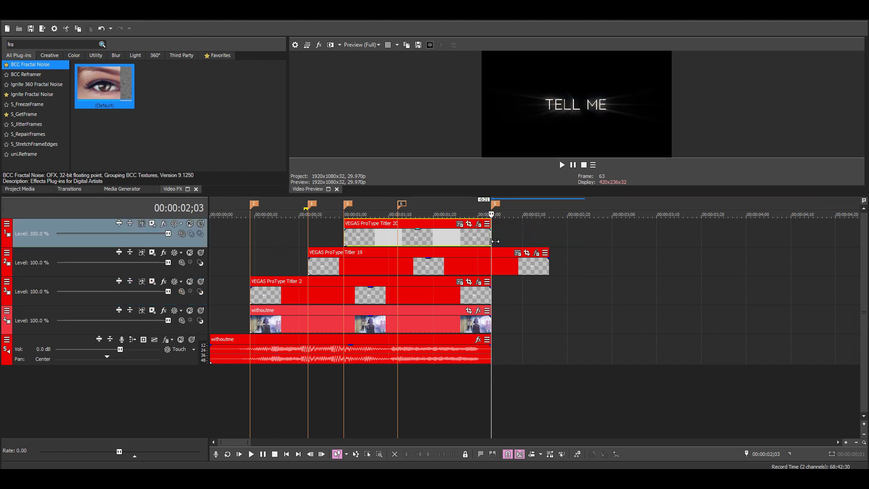
pyautogui.click(493, 262)
pyautogui.hotkey('alt', ']')
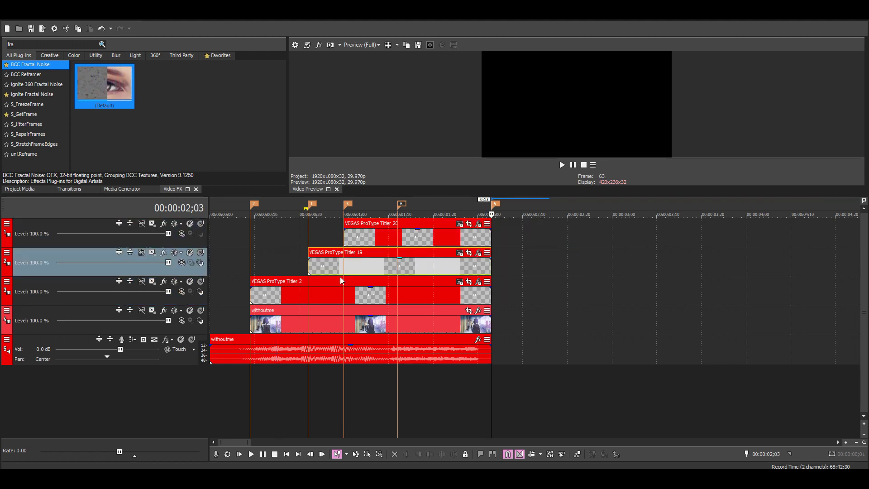
pyautogui.click(308, 294)
pyautogui.click(345, 296)
pyautogui.scroll(3, 347, 297)
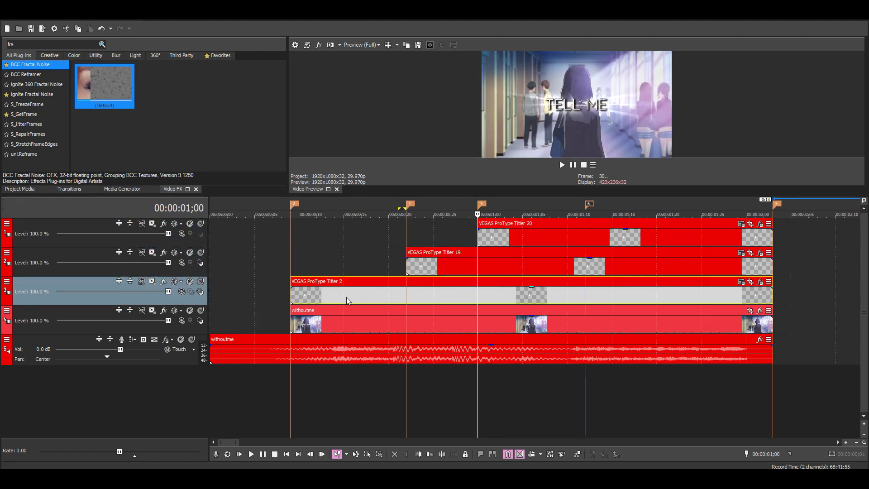
pyautogui.hotkey('alt', ']')
# Step: Copy the track 3 title to start at 1;00 and extend it to match the others
pyautogui.moveTo(343, 297); pyautogui.dragTo(519, 297)
pyautogui.click(495, 177)
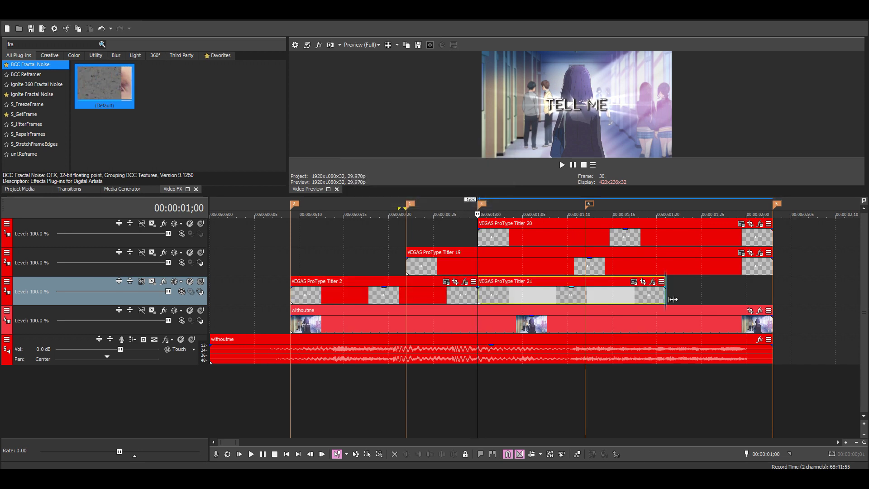
pyautogui.moveTo(673, 299); pyautogui.dragTo(772, 300)
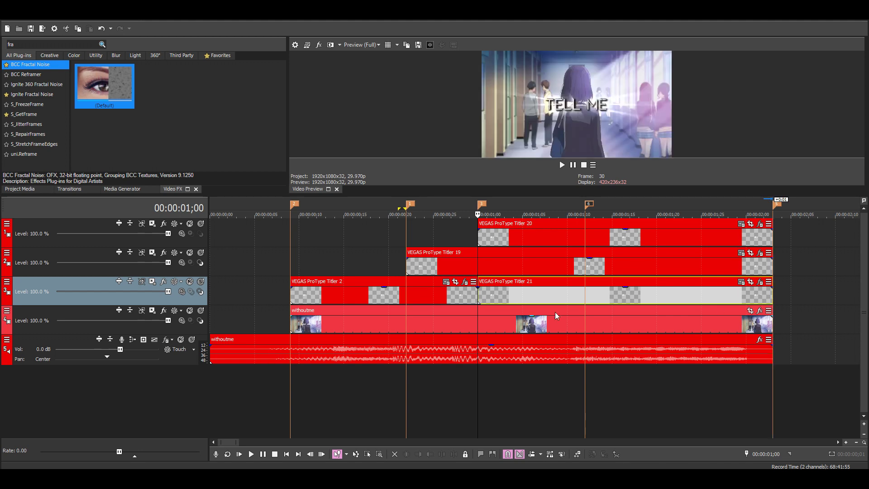
pyautogui.click(489, 298)
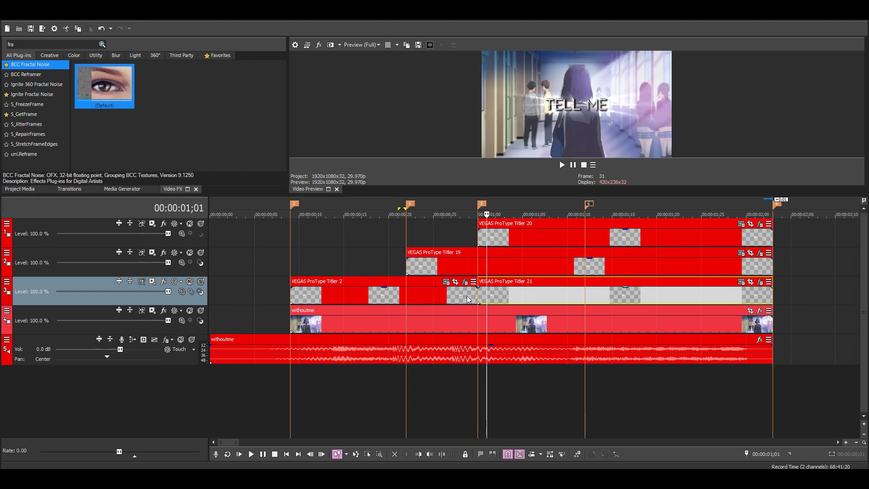
pyautogui.click(403, 294)
# Step: Change the later track 3 title's text to 'FEEL'
pyautogui.click(523, 300)
pyautogui.click(741, 282)
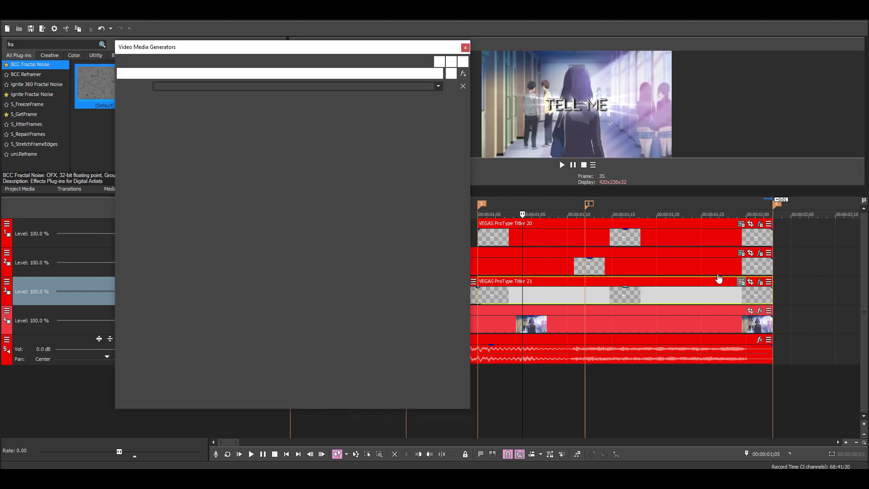
pyautogui.doubleClick(373, 166)
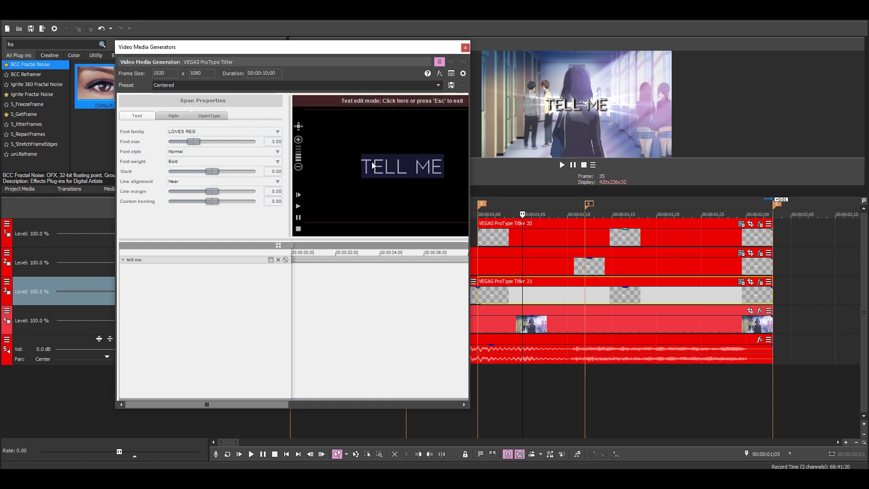
pyautogui.write('FEEL')
pyautogui.press('Escape')
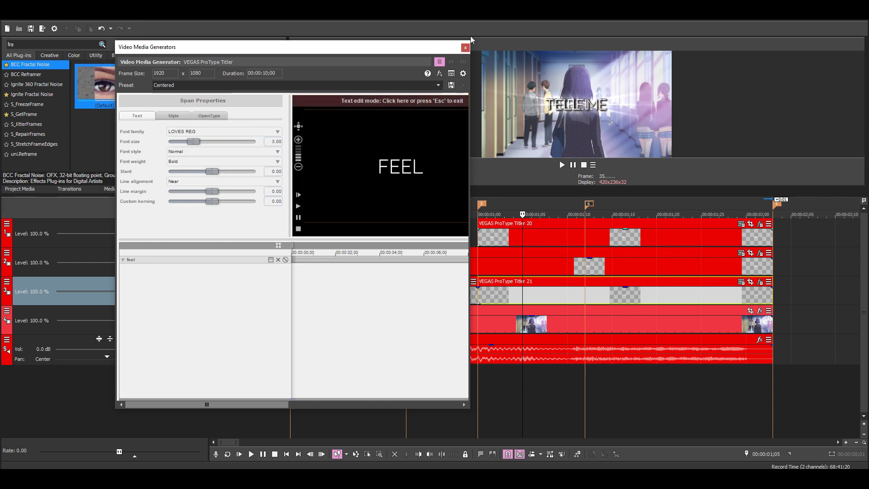
pyautogui.click(465, 47)
# Step: Change the track 2 title's text to 'how's'
pyautogui.click(442, 264)
pyautogui.click(742, 253)
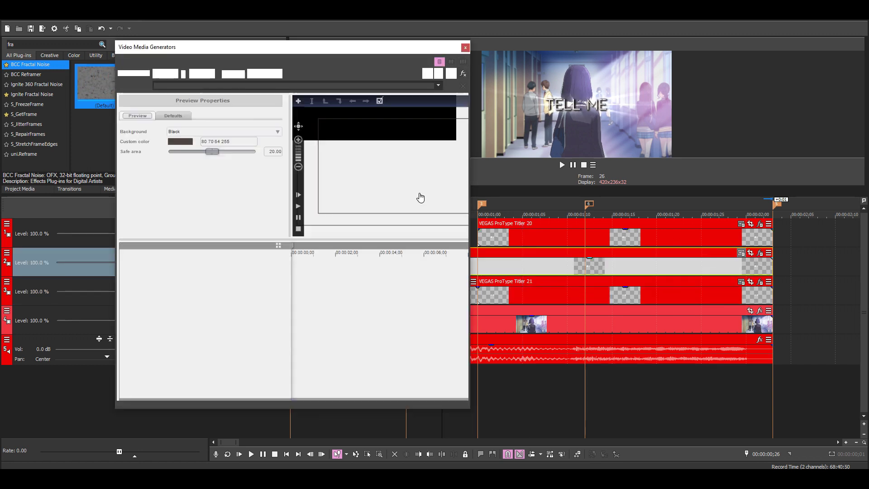
pyautogui.doubleClick(389, 171)
pyautogui.write("how'")
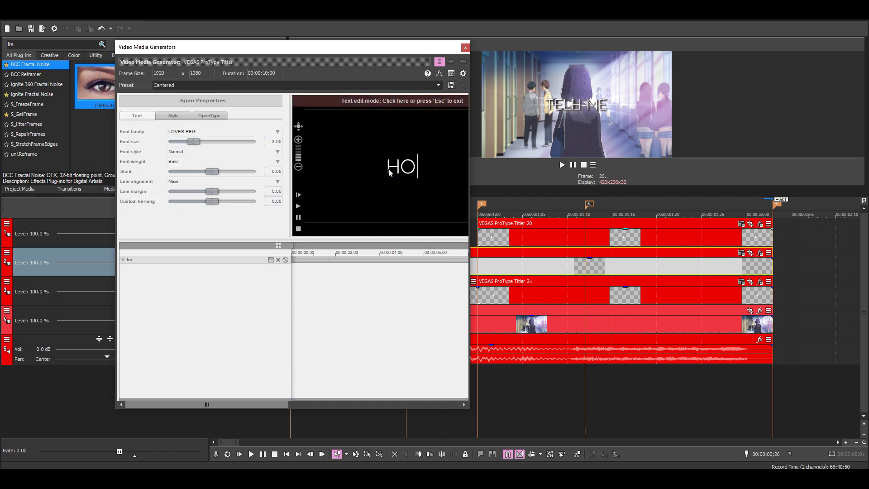
pyautogui.write('s')
pyautogui.click(465, 47)
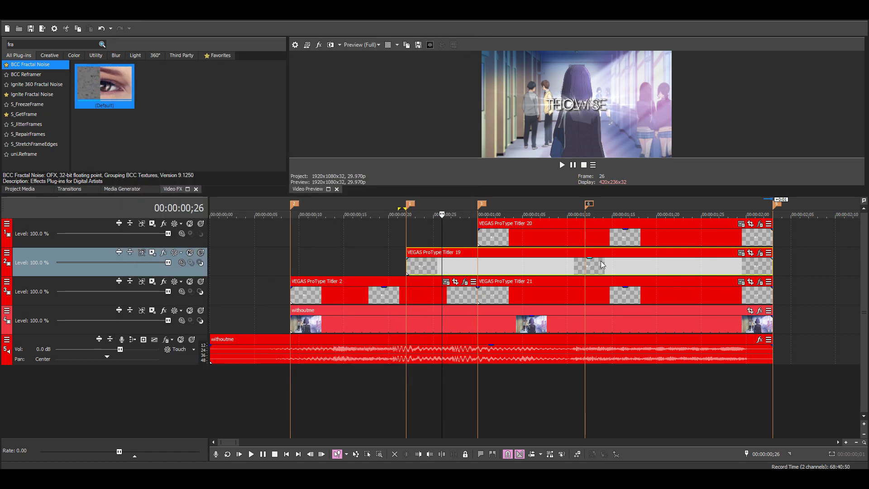
# Step: Change the track 1 title's text to 'it'
pyautogui.click(558, 236)
pyautogui.click(741, 224)
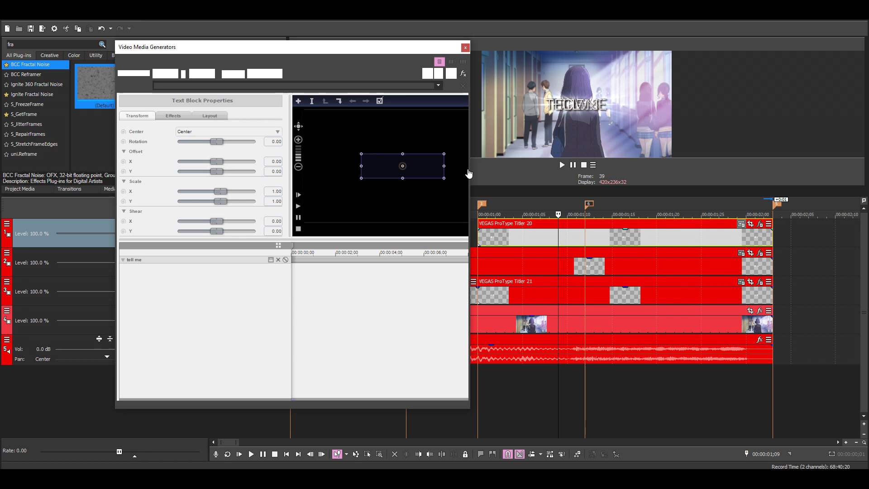
pyautogui.doubleClick(388, 173)
pyautogui.write('it')
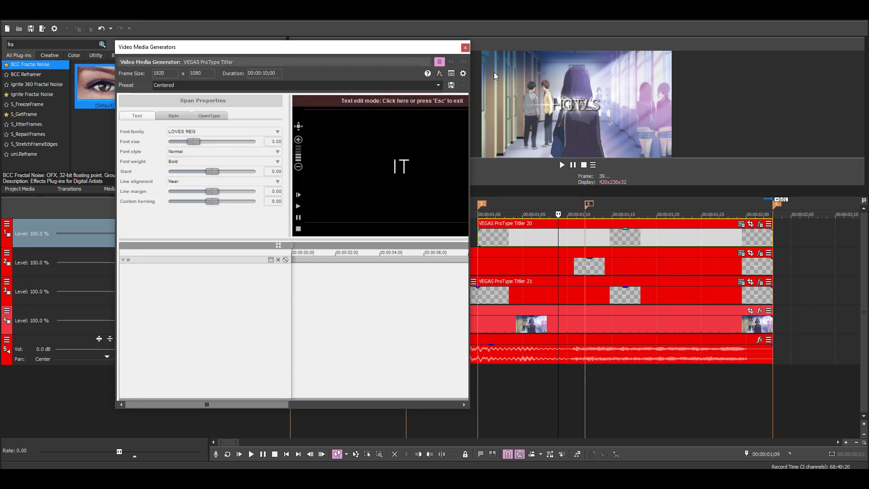
pyautogui.click(465, 47)
pyautogui.click(505, 233)
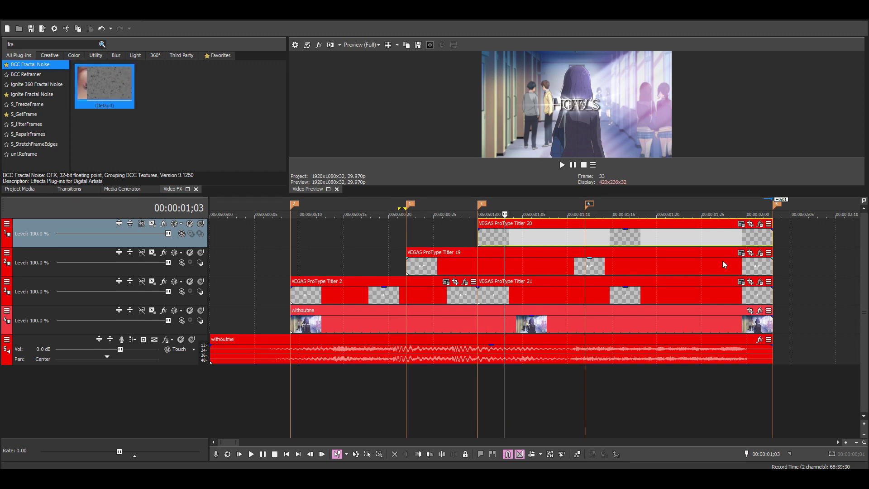
# Step: Insert empty video tracks at the top with Ctrl+Shift+Q and select tracks 1 through 7
pyautogui.hotkey('ctrl', 'shift', 'q')
pyautogui.hotkey('ctrl', 'shift', 'q')
pyautogui.hotkey('ctrl', 'shift', 'q')
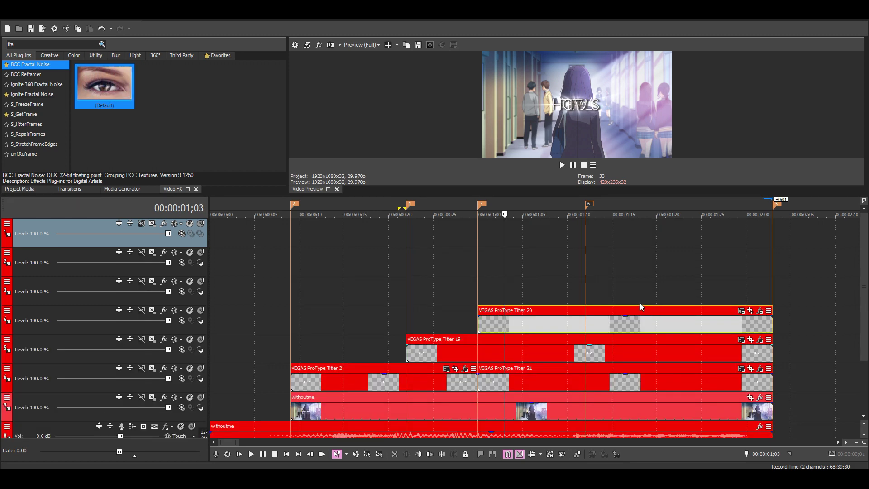
pyautogui.click(406, 292)
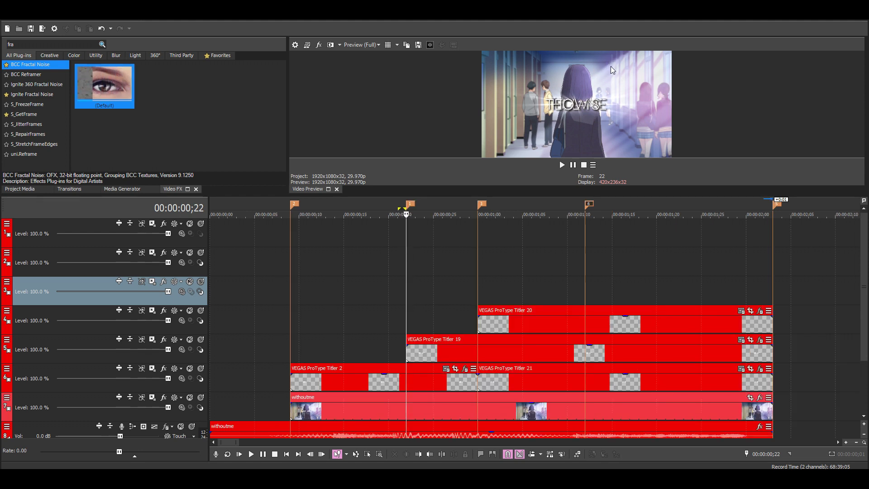
pyautogui.click(491, 256)
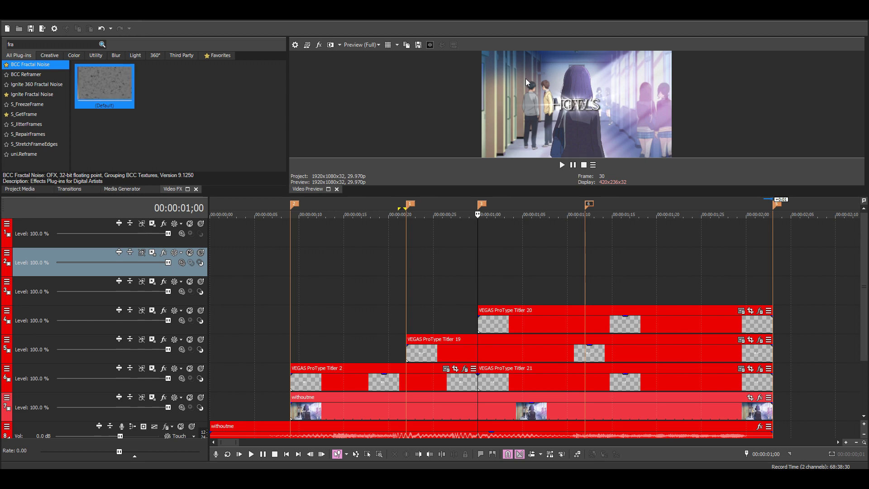
pyautogui.click(582, 279)
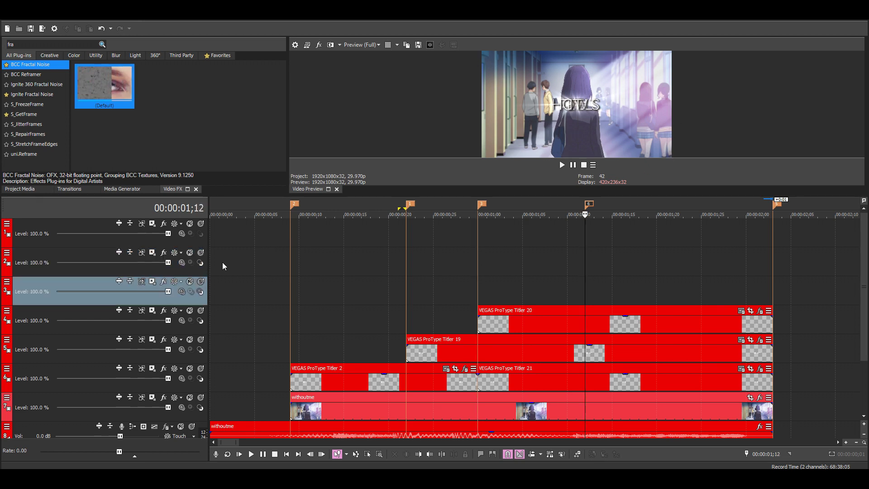
pyautogui.moveTo(16, 293)
pyautogui.mouseDown()
pyautogui.moveTo(36, 269)
pyautogui.moveTo(33, 296)
pyautogui.mouseUp()
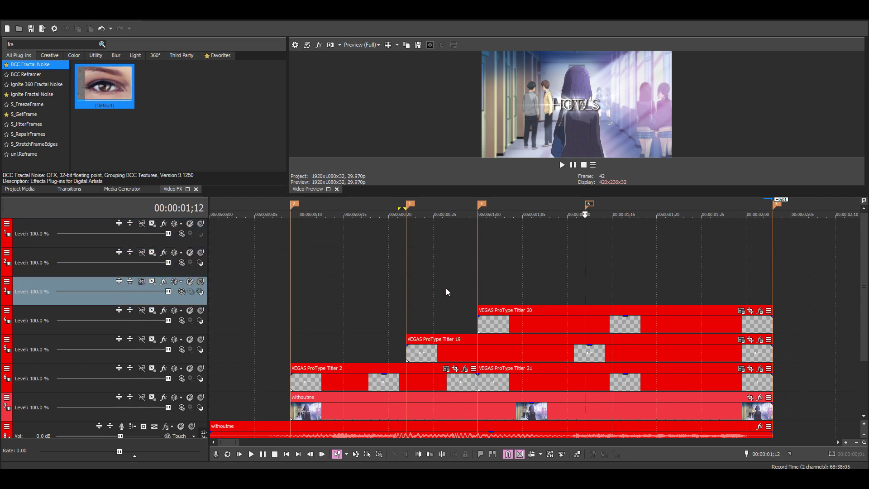
pyautogui.click(39, 235)
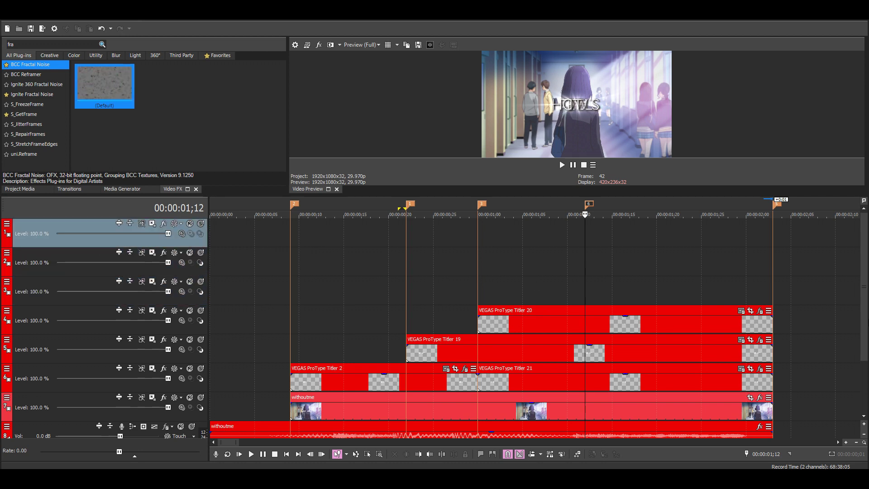
pyautogui.scroll(-1, 32, 379)
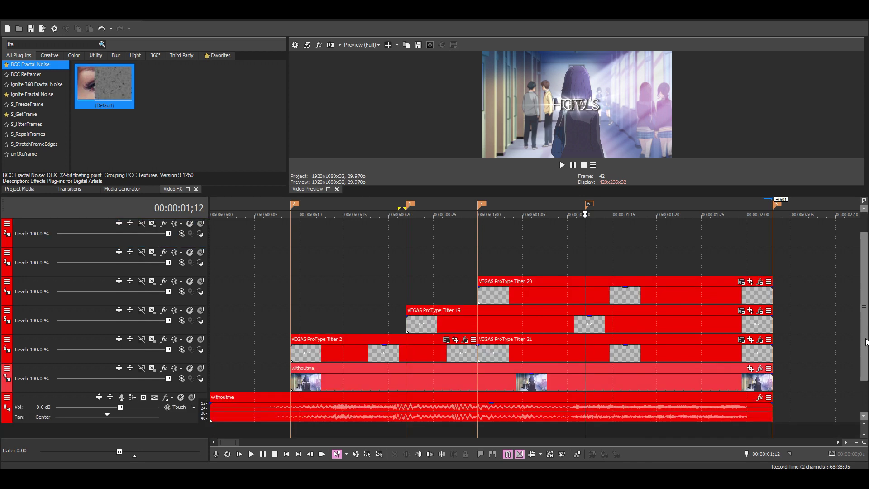
pyautogui.keyDown('shift'); pyautogui.click(33, 376); pyautogui.keyUp('shift')
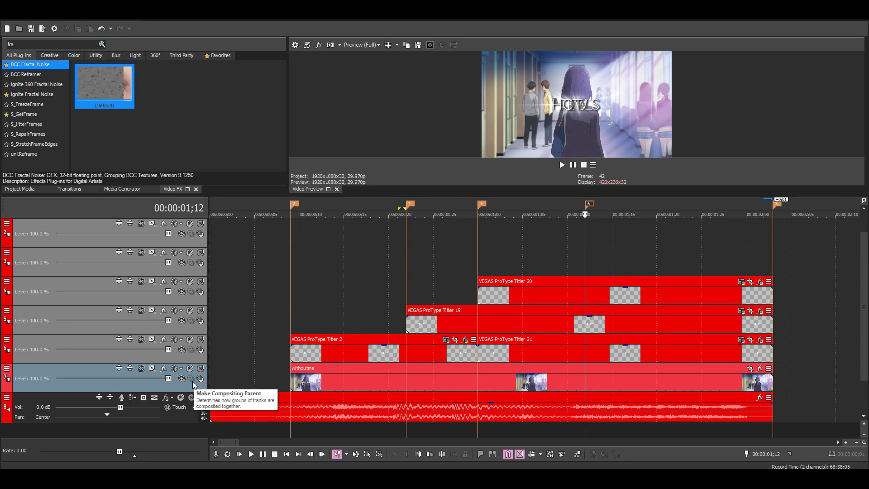
# Step: Show all track header controls and make the selected tracks compositing children
pyautogui.click(7, 369)
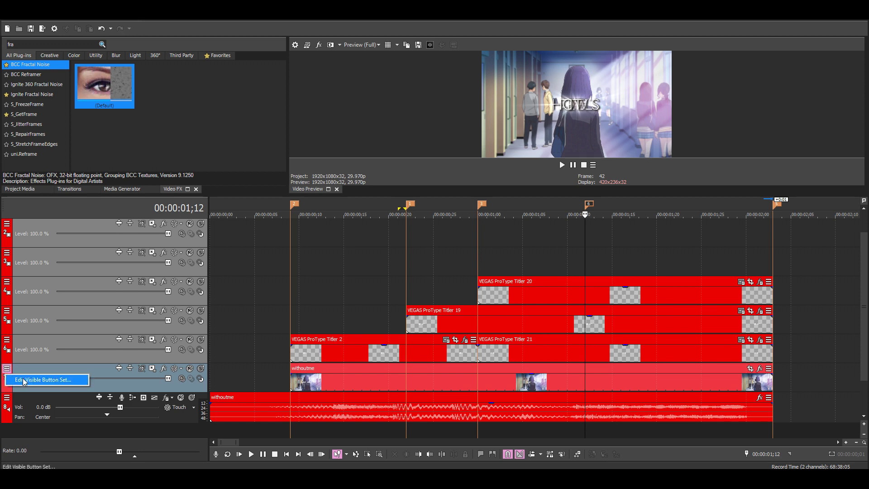
pyautogui.click(23, 380)
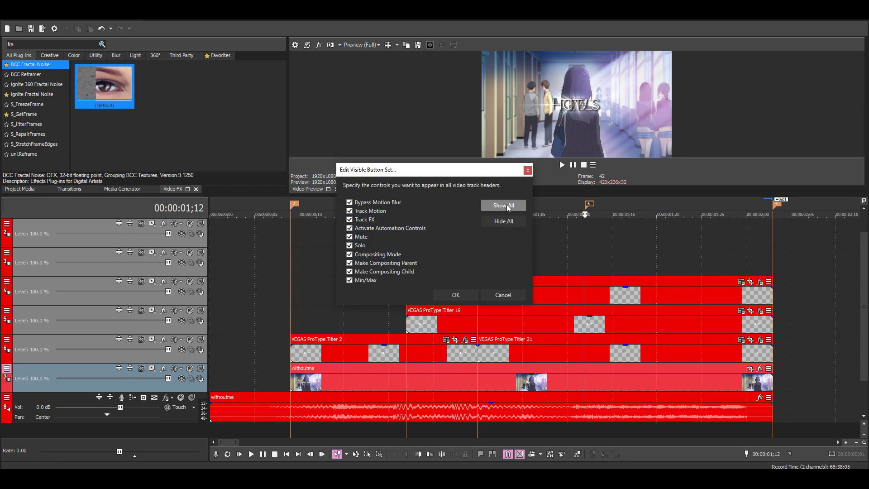
pyautogui.click(528, 170)
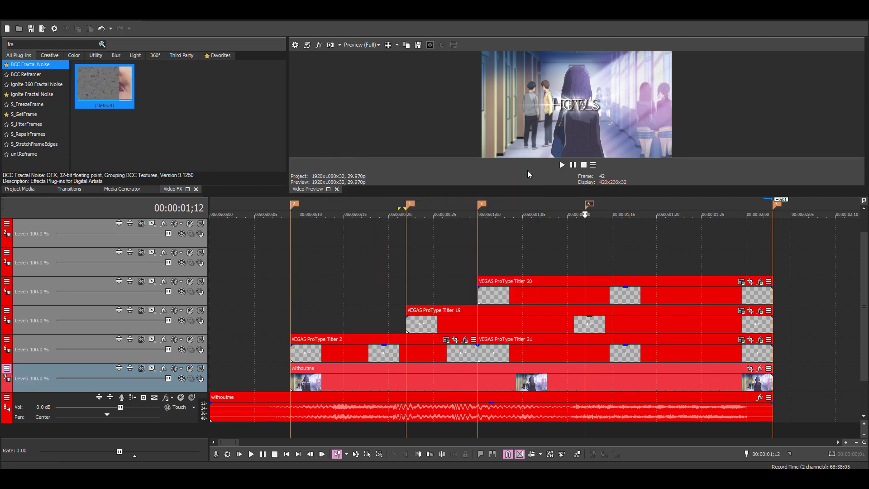
pyautogui.click(199, 378)
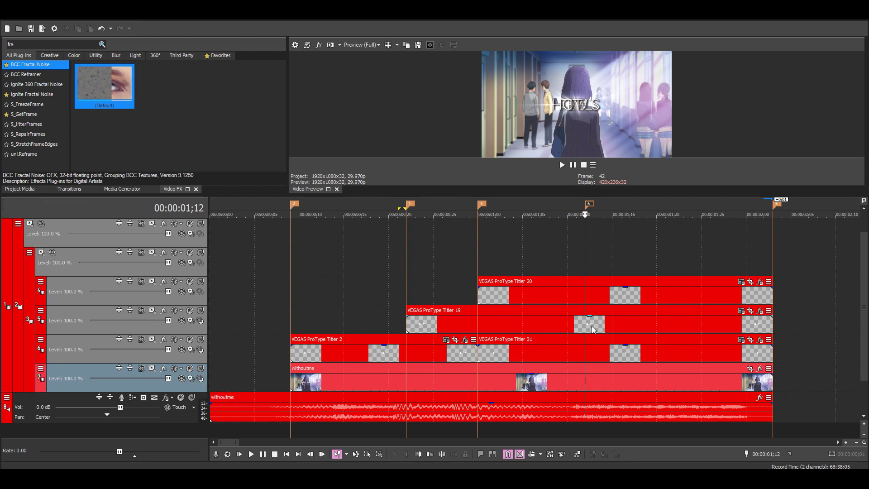
# Step: Insert a new top track and set its compositing mode to 3D Source Alpha
pyautogui.hotkey('ctrl', 'shift', 'q')
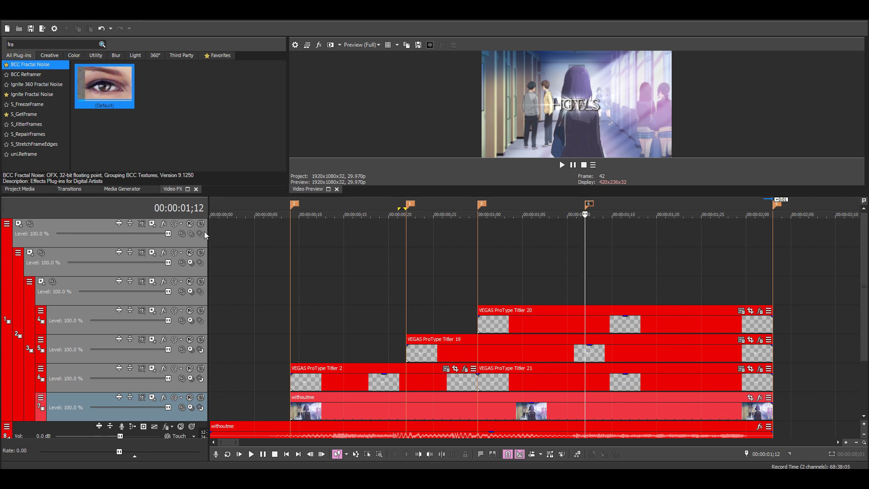
pyautogui.click(182, 234)
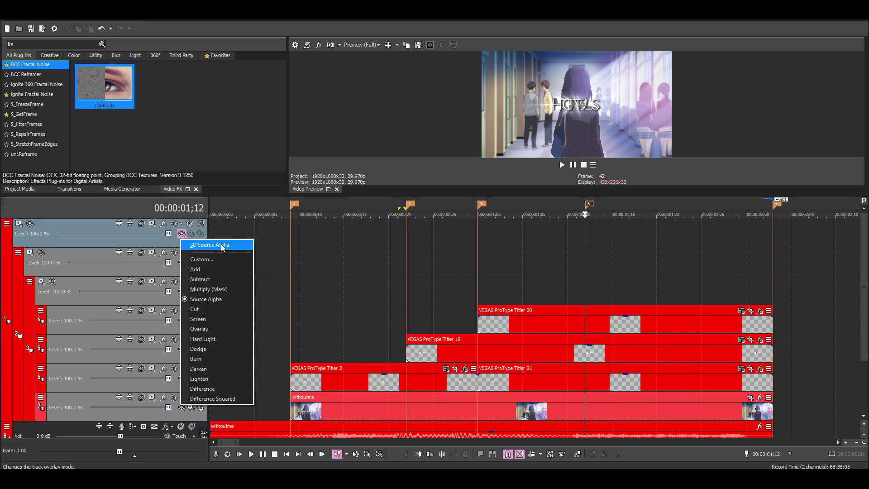
pyautogui.click(233, 244)
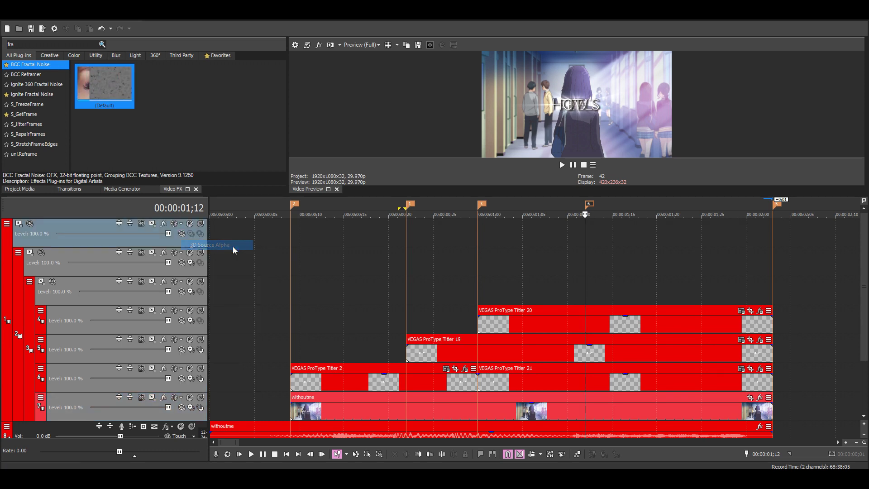
pyautogui.click(29, 224)
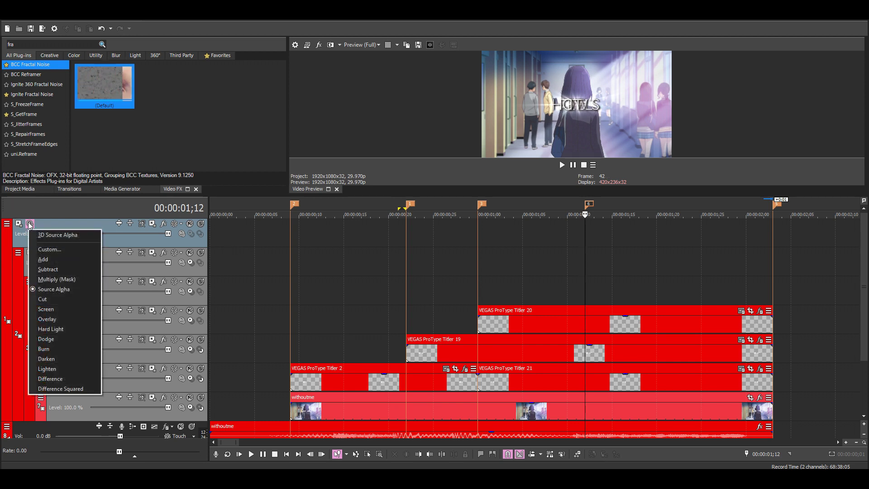
pyautogui.click(64, 237)
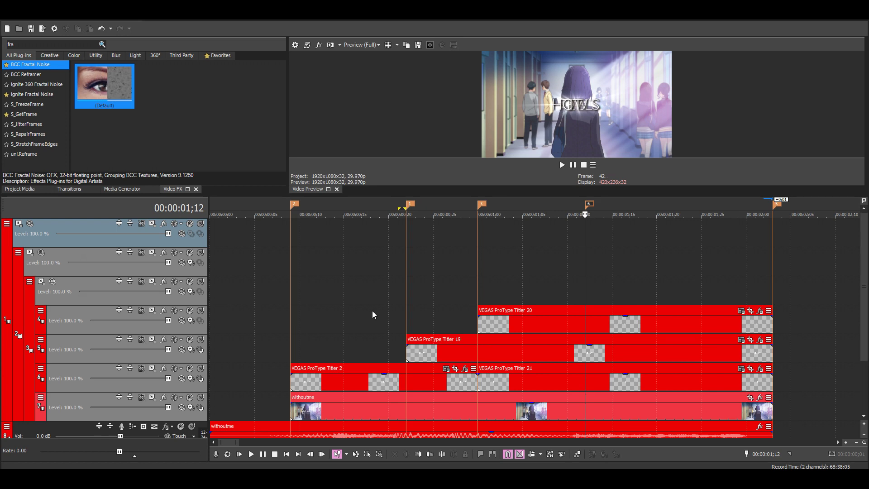
pyautogui.click(479, 294)
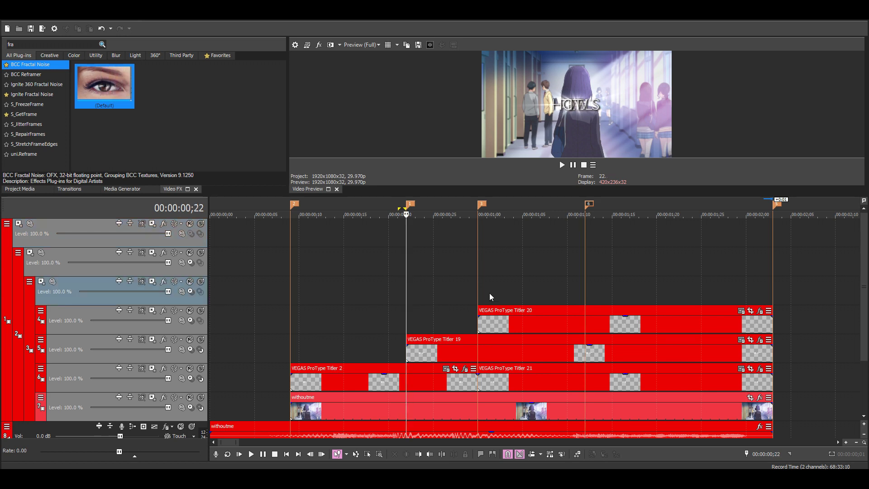
pyautogui.click(388, 295)
# Step: Open Track Motion for the Titler 2 track and delete the extra position keyframe
pyautogui.click(416, 292)
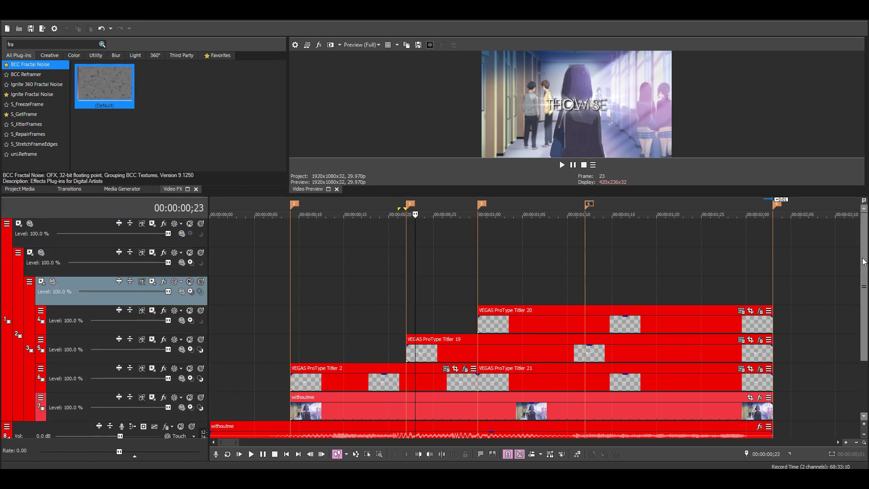
pyautogui.scroll(-1, 865, 261)
pyautogui.click(406, 352)
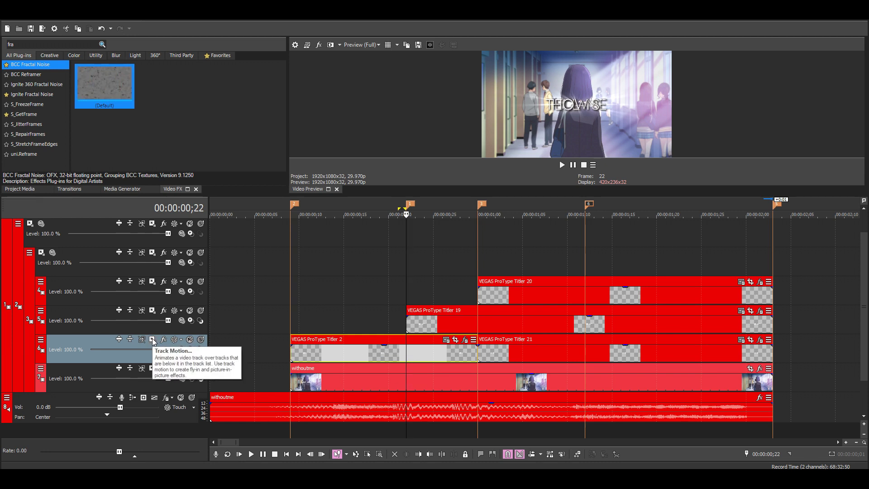
pyautogui.click(153, 340)
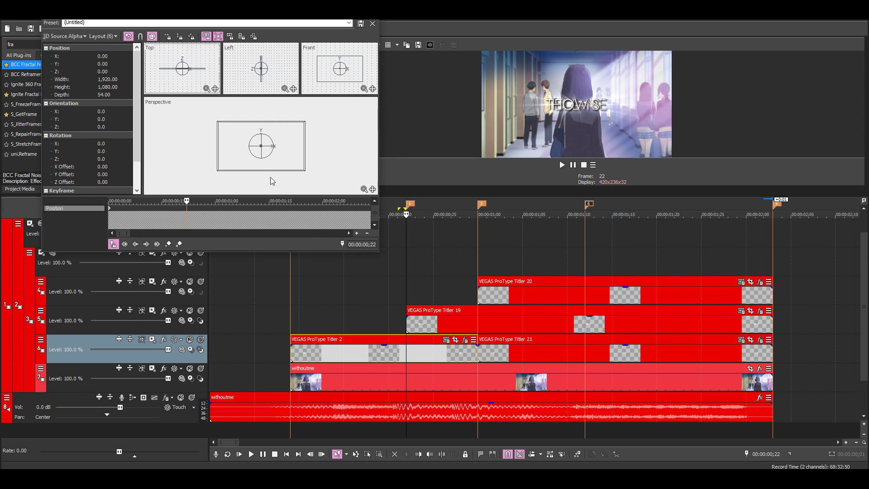
pyautogui.click(280, 159)
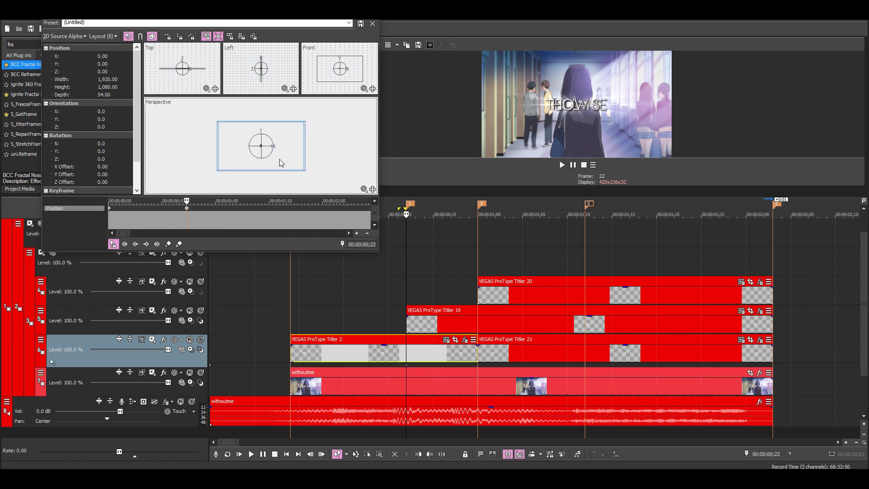
pyautogui.rightClick(110, 209)
pyautogui.click(138, 251)
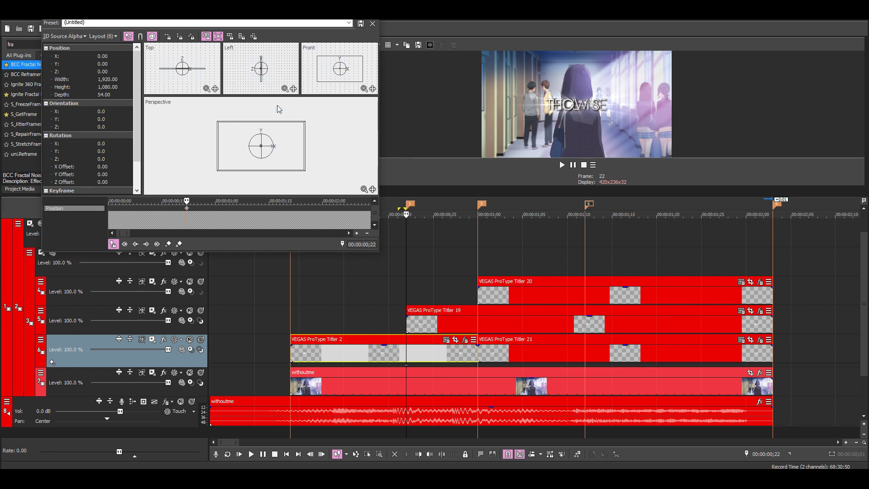
# Step: Set the track's 3D position to Z -500 and Y -125
pyautogui.click(110, 72)
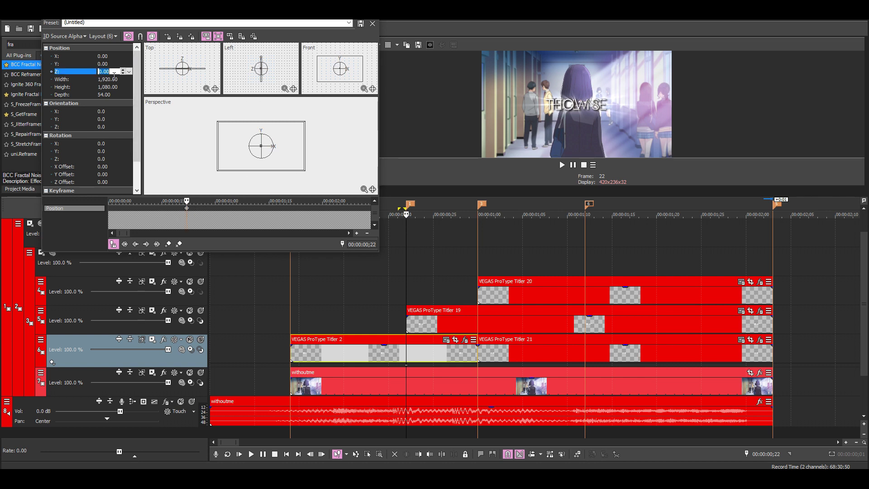
pyautogui.write('-500')
pyautogui.press('Return')
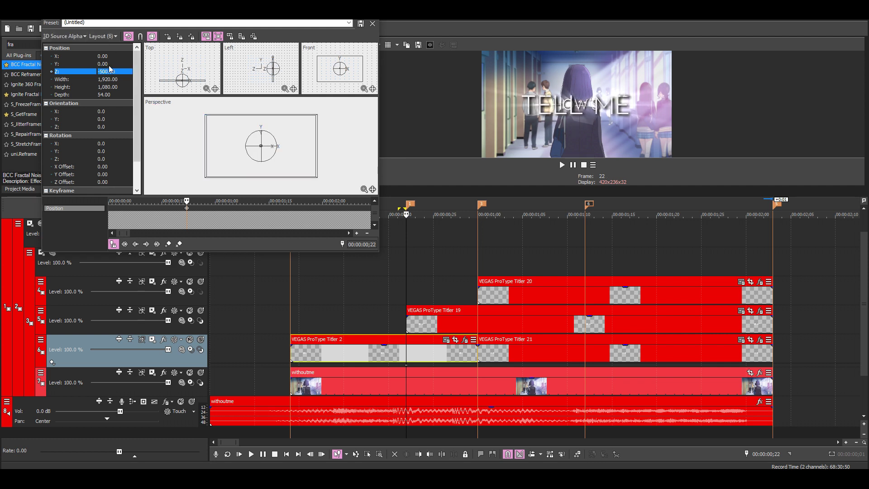
pyautogui.click(110, 63)
pyautogui.write('-175')
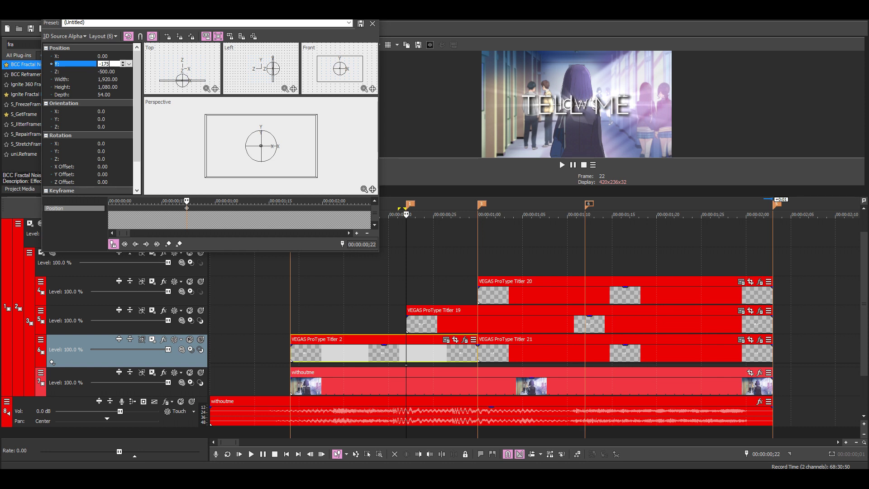
pyautogui.press('Return')
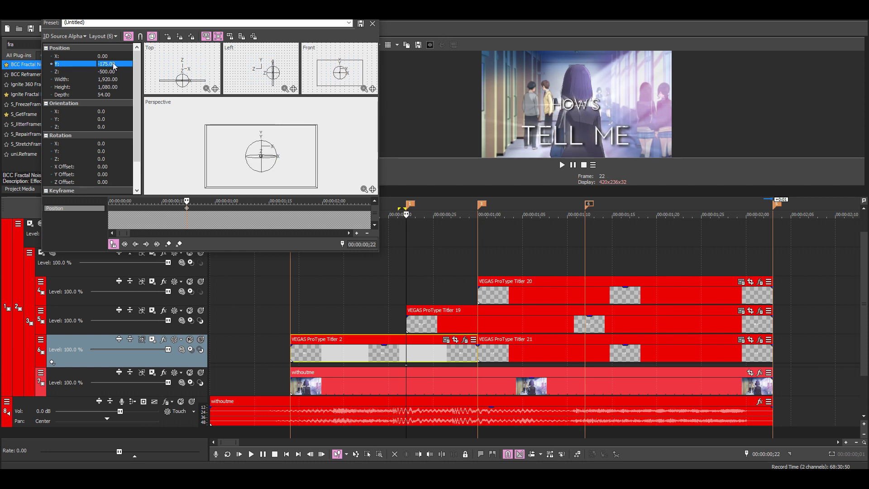
pyautogui.click(112, 66)
pyautogui.write('-125')
pyautogui.press('Return')
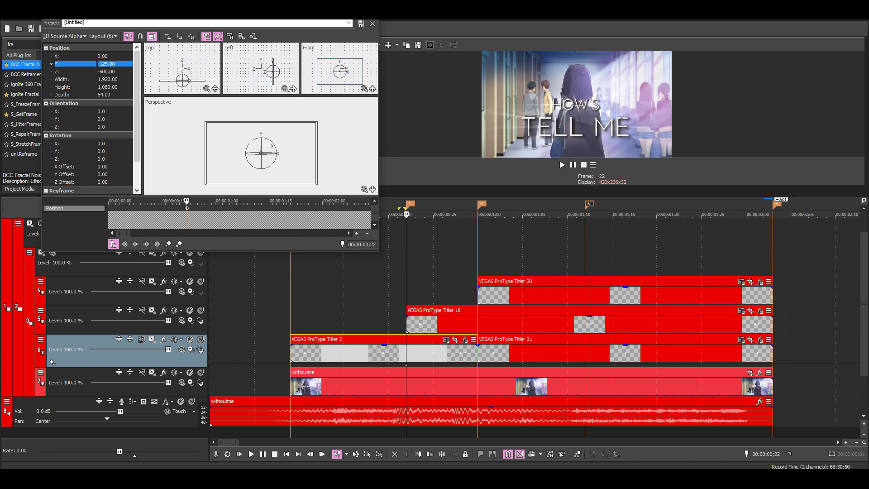
pyautogui.click(373, 24)
pyautogui.click(441, 271)
# Step: Keyframe the HOW'S track at frame 26 at position X 600, Y 170
pyautogui.click(446, 331)
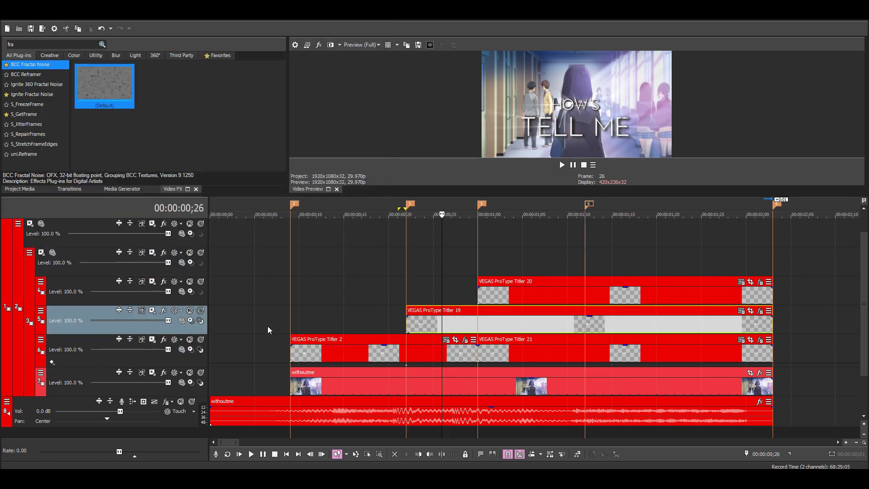
pyautogui.click(153, 310)
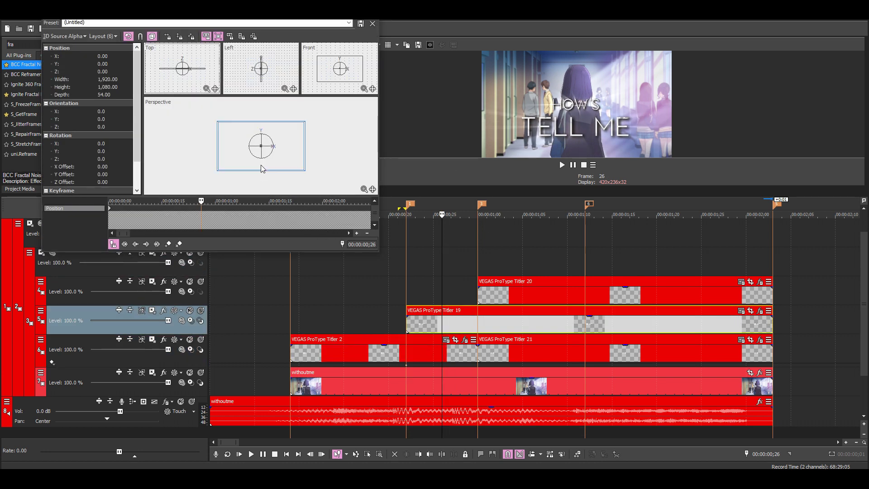
pyautogui.click(262, 170)
pyautogui.rightClick(112, 214)
pyautogui.click(229, 210)
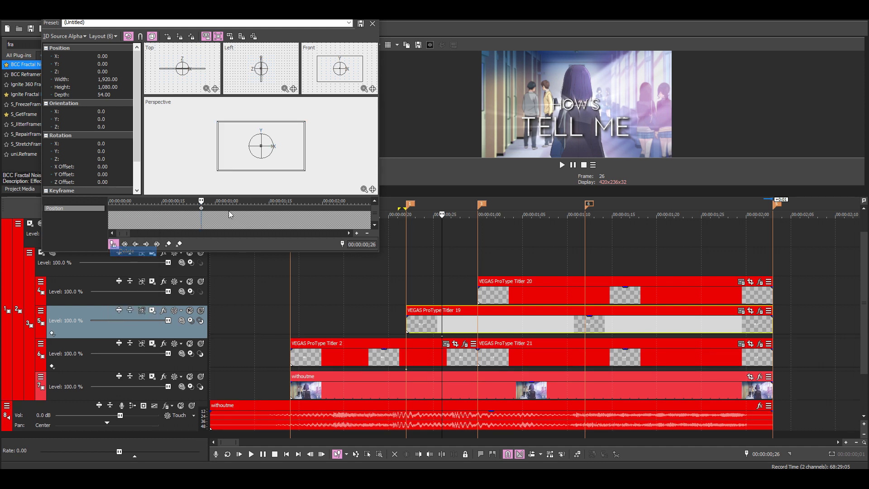
pyautogui.press('Right')
pyautogui.press('Right')
pyautogui.press('Right')
pyautogui.press('Right')
pyautogui.press('Right')
pyautogui.press('Right')
pyautogui.press('Right')
pyautogui.press('Right')
pyautogui.press('Right')
pyautogui.press('Right')
pyautogui.press('Right')
pyautogui.press('Right')
pyautogui.press('Right')
pyautogui.press('Right')
pyautogui.press('Right')
pyautogui.press('Right')
pyautogui.press('Right')
pyautogui.press('Right')
pyautogui.press('Right')
pyautogui.press('Right')
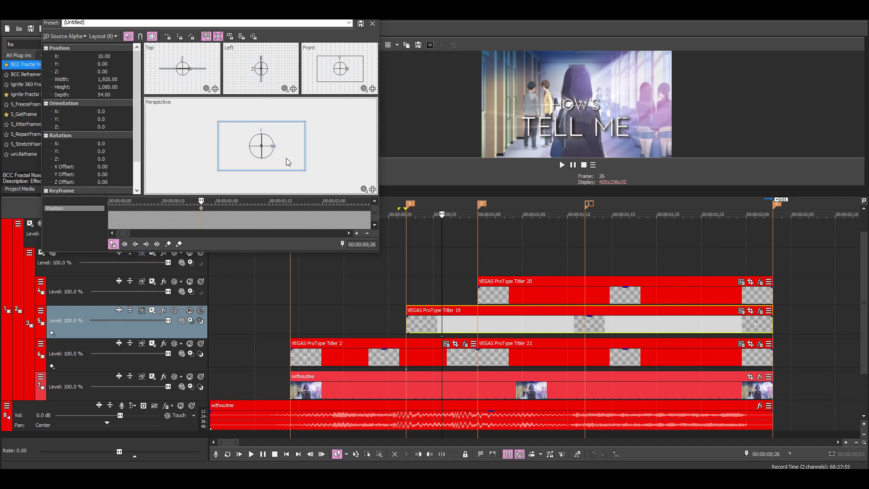
pyautogui.press('Right')
pyautogui.press('Right')
pyautogui.press('Right')
pyautogui.press('Right')
pyautogui.press('Right')
pyautogui.press('Right')
pyautogui.press('Right')
pyautogui.press('Right')
pyautogui.press('Right')
pyautogui.press('Right')
pyautogui.press('Right')
pyautogui.press('Right')
pyautogui.press('Right')
pyautogui.press('Right')
pyautogui.press('Right')
pyautogui.press('Right')
pyautogui.press('Right')
pyautogui.press('Right')
pyautogui.press('Right')
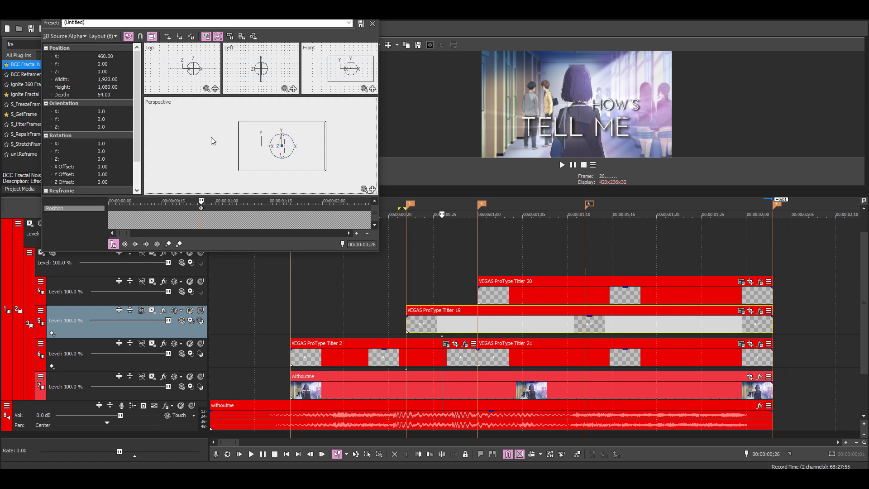
pyautogui.click(116, 57)
pyautogui.press('Return')
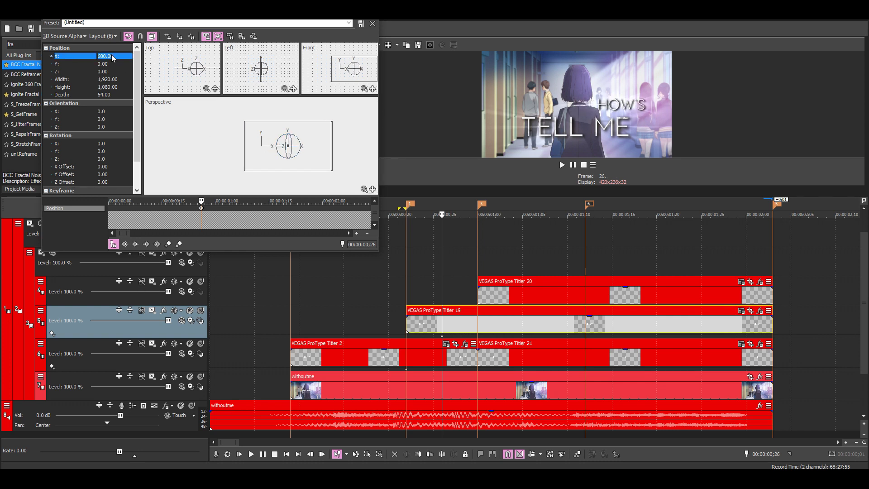
pyautogui.click(115, 63)
pyautogui.write('17')
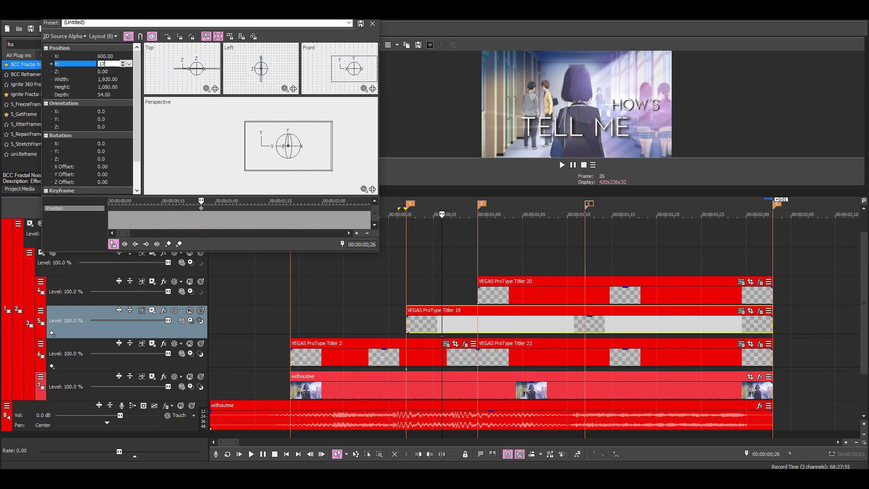
pyautogui.write('00')
pyautogui.press('Return')
pyautogui.click(373, 23)
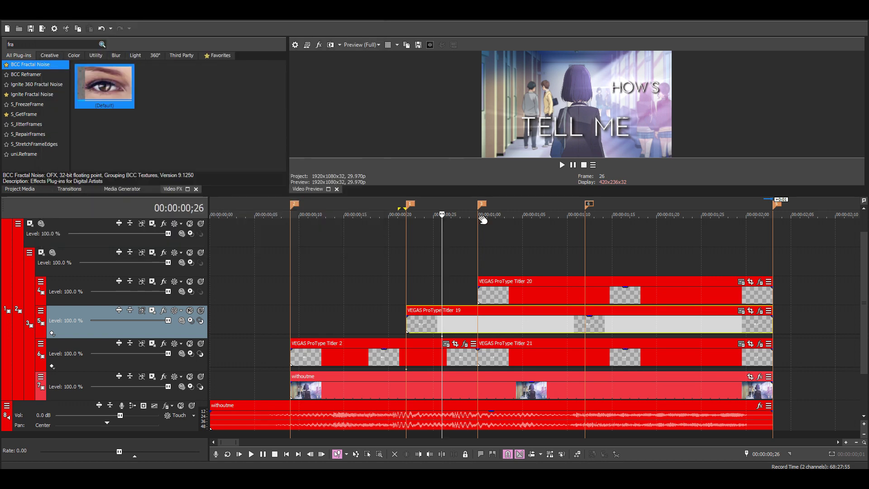
# Step: Position the IT FEEL track at X -600, Y 175 at 1;01
pyautogui.click(486, 216)
pyautogui.click(490, 247)
pyautogui.click(489, 298)
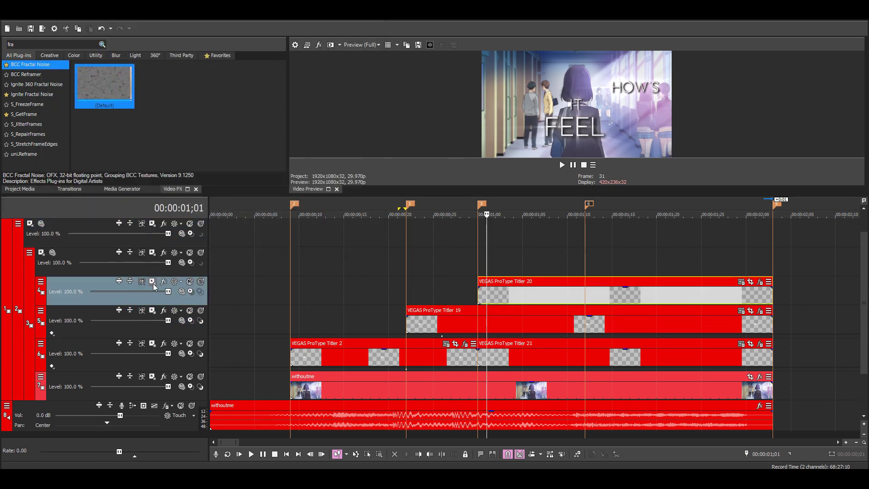
pyautogui.click(153, 283)
pyautogui.click(113, 215)
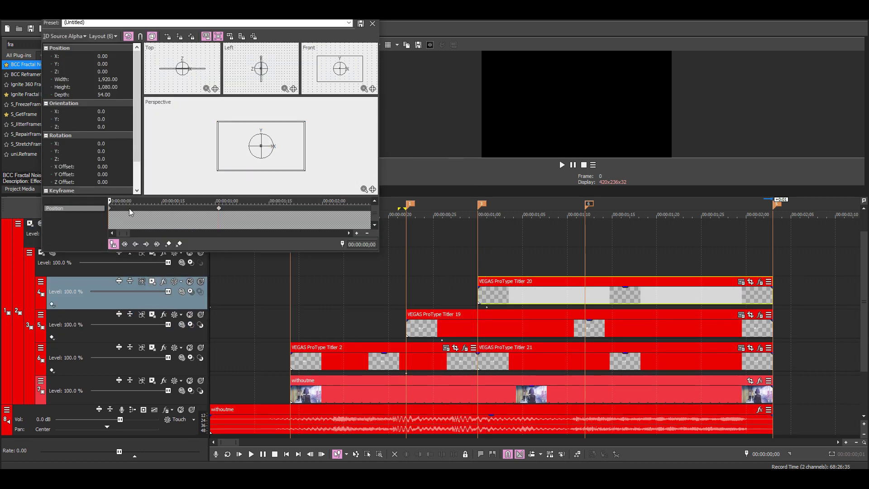
pyautogui.click(220, 208)
pyautogui.moveTo(252, 163); pyautogui.dragTo(254, 164)
pyautogui.doubleClick(105, 56)
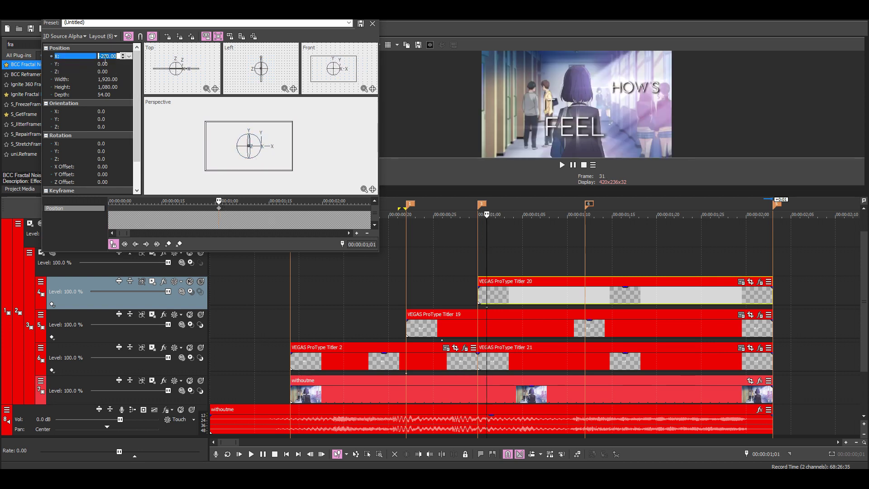
pyautogui.write('-600')
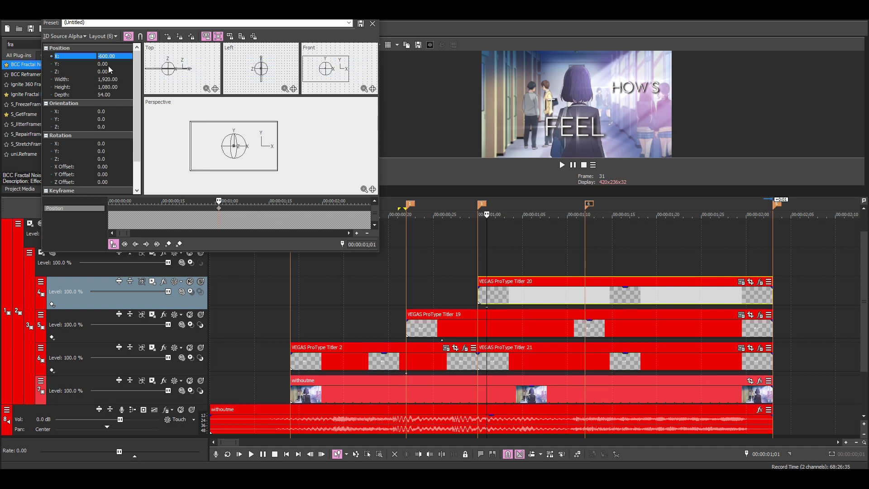
pyautogui.press('Tab')
pyautogui.write('175')
pyautogui.press('Return')
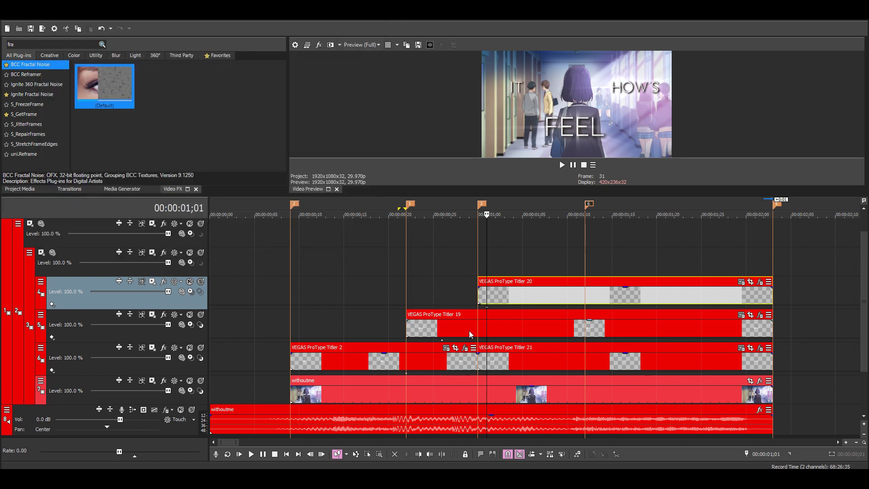
# Step: Set Orientation Z to 5 at the TELL ME keyframe and -2.5 at the FEEL keyframe
pyautogui.click(441, 338)
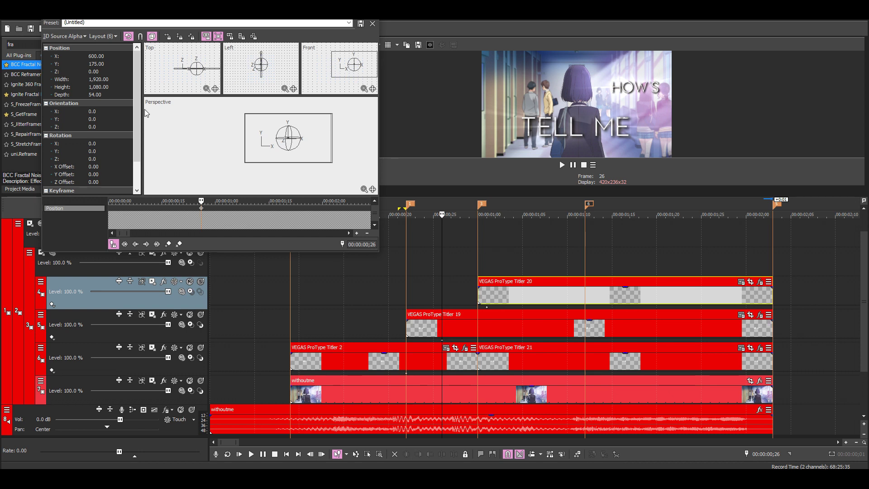
pyautogui.click(109, 128)
pyautogui.press('Return')
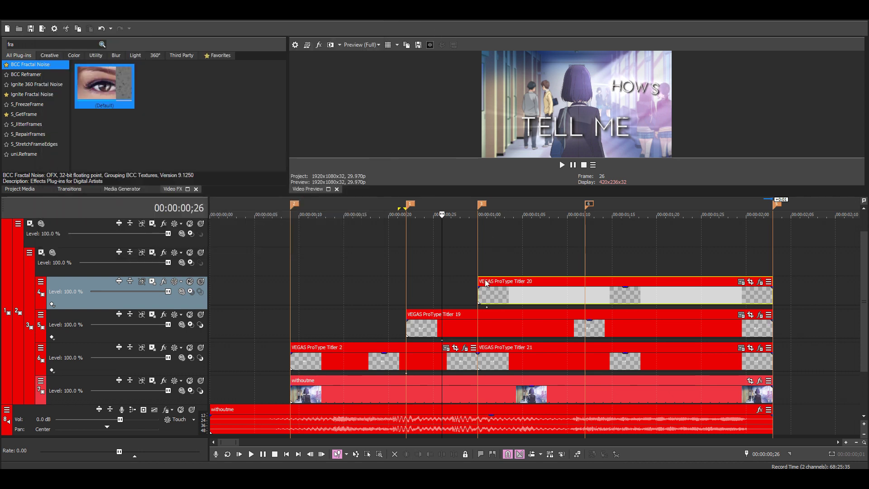
pyautogui.click(486, 306)
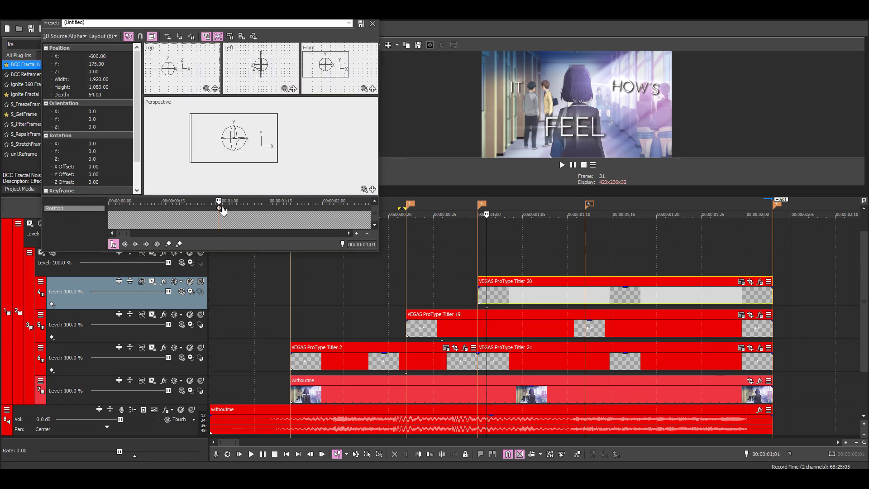
pyautogui.click(114, 128)
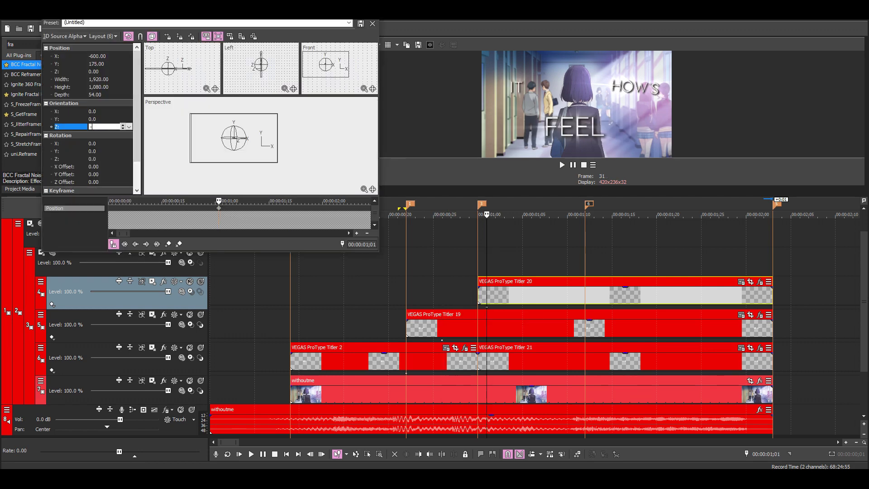
pyautogui.write('-2.5')
pyautogui.press('Return')
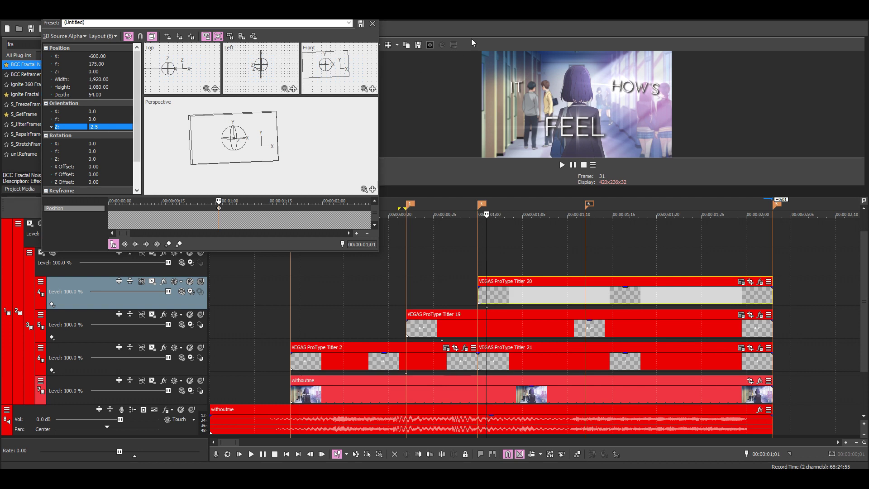
pyautogui.click(372, 24)
pyautogui.click(656, 252)
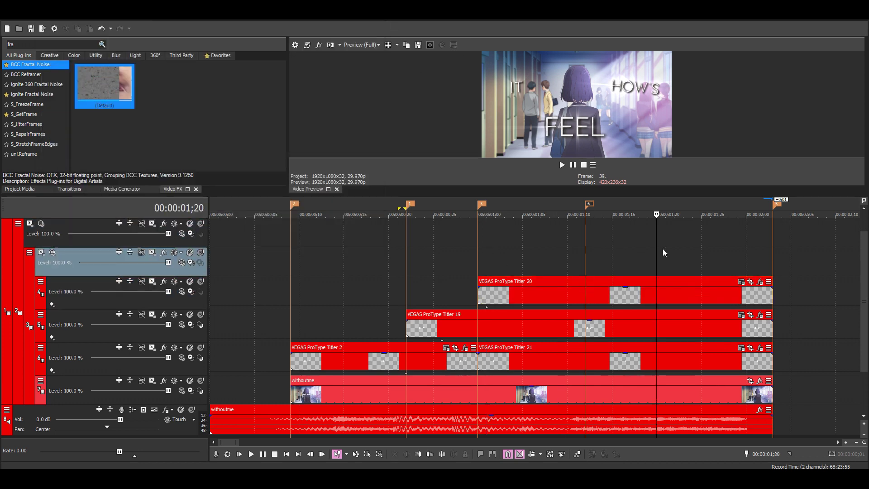
# Step: With the cursor at 0;28, bring up Track Motion for the new parent track above the titles
pyautogui.click(460, 258)
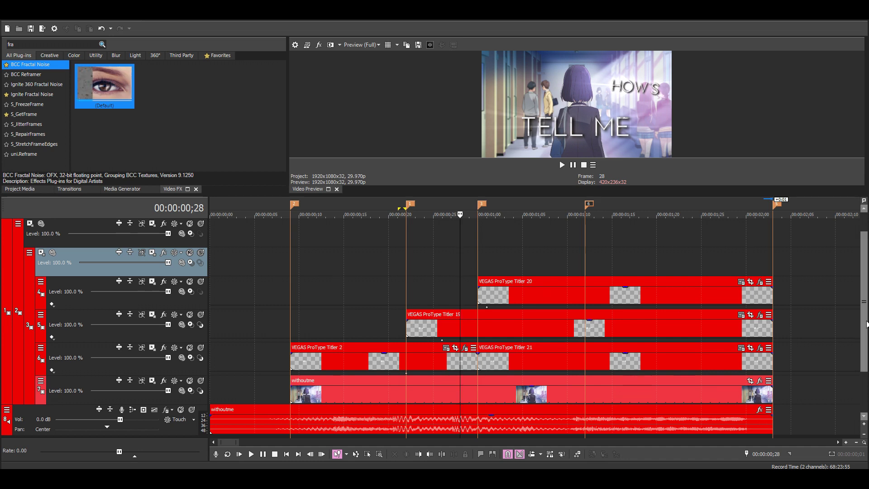
pyautogui.scroll(1, 864, 280)
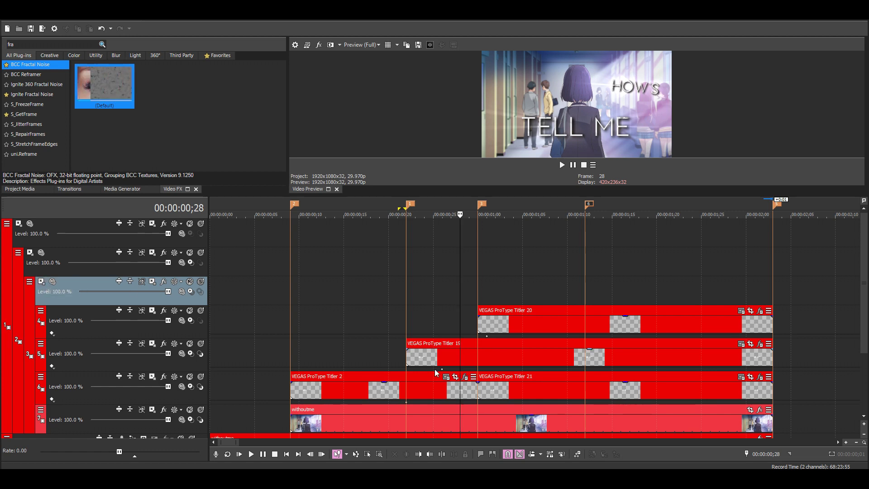
pyautogui.click(41, 283)
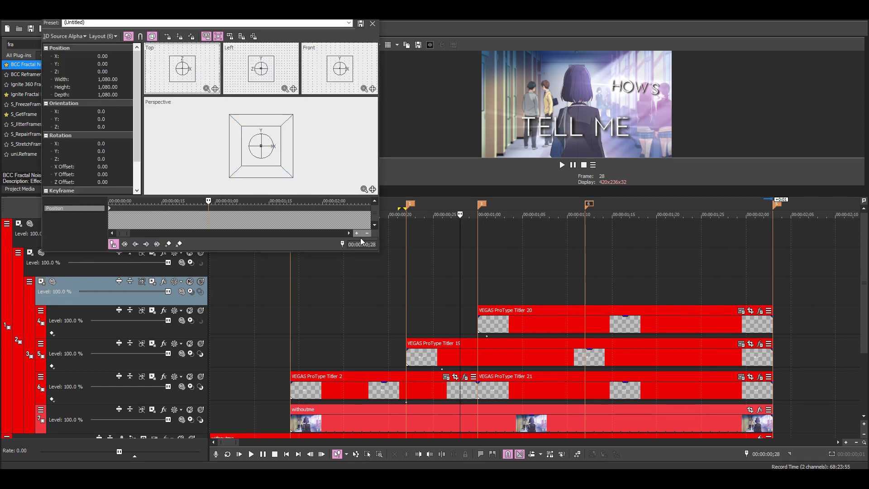
# Step: Add a Position keyframe at frame 21 and delete the starting keyframe
pyautogui.click(406, 317)
pyautogui.scroll(2, 406, 317)
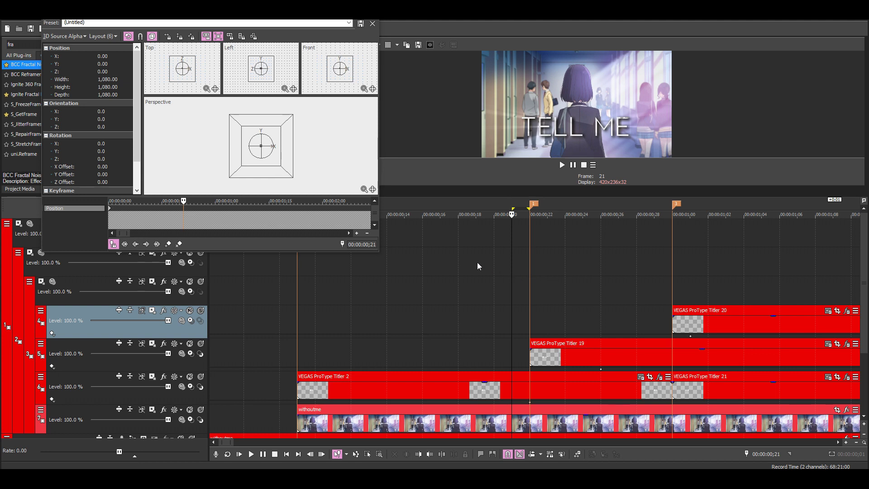
pyautogui.click(278, 169)
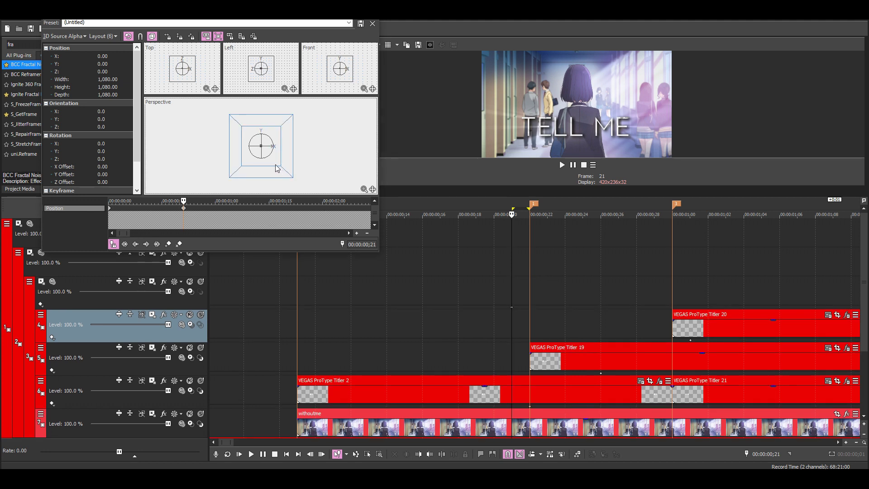
pyautogui.rightClick(114, 212)
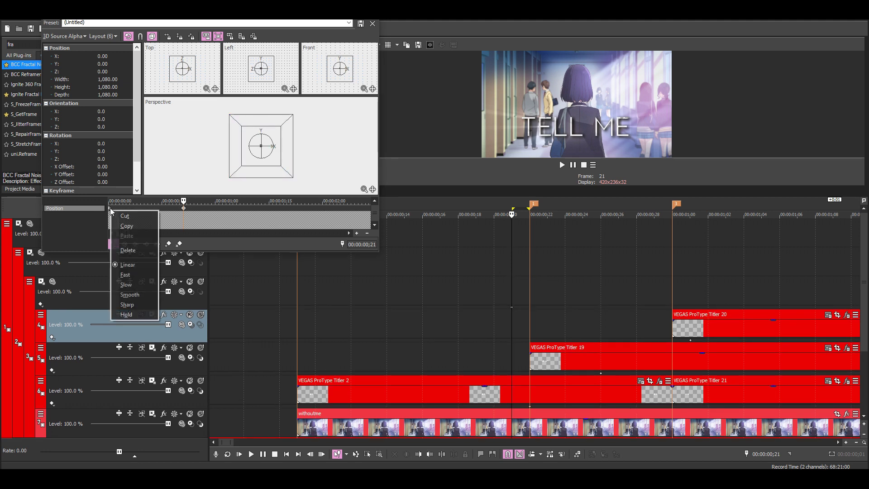
pyautogui.click(145, 249)
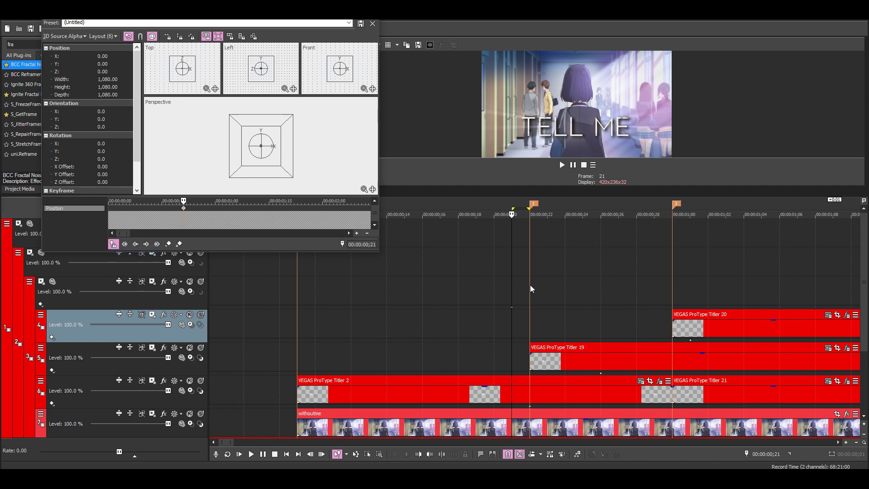
# Step: At frame 24, add a Position keyframe with depth Z set to -750
pyautogui.click(509, 286)
pyautogui.scroll(5, 505, 285)
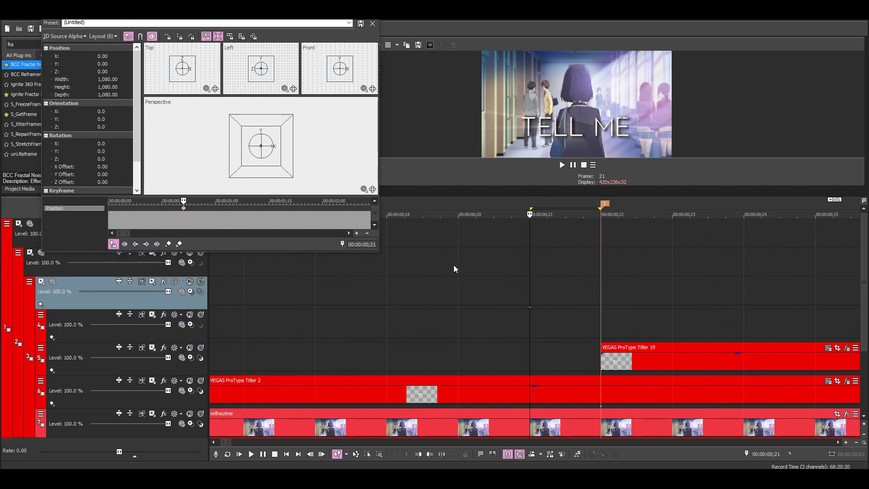
pyautogui.press('Right')
pyautogui.press('Right')
pyautogui.press('Right')
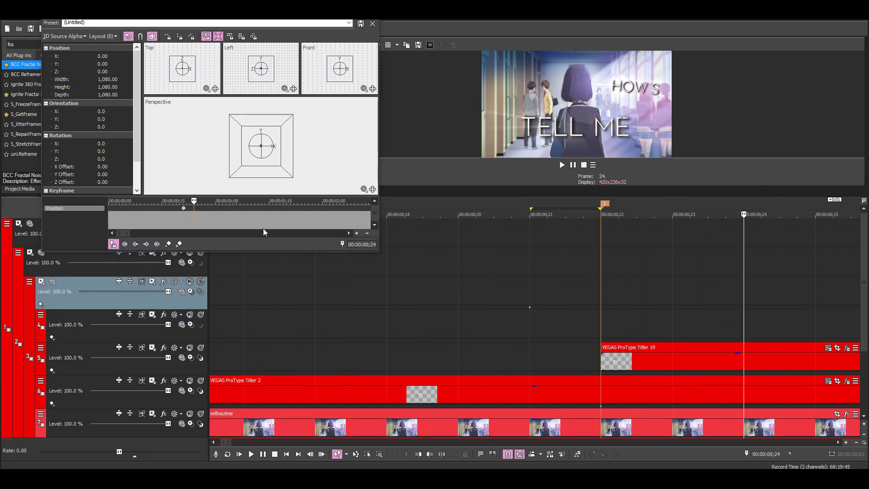
pyautogui.scroll(3, 252, 225)
pyautogui.click(272, 163)
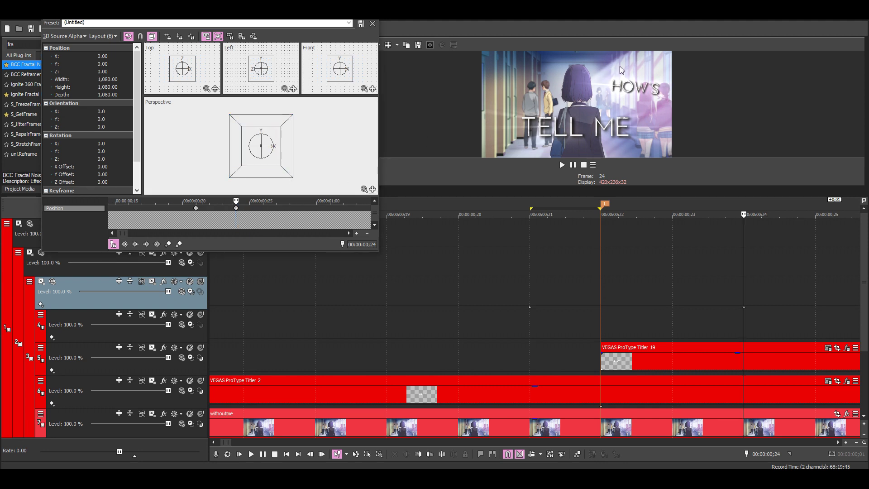
pyautogui.click(116, 72)
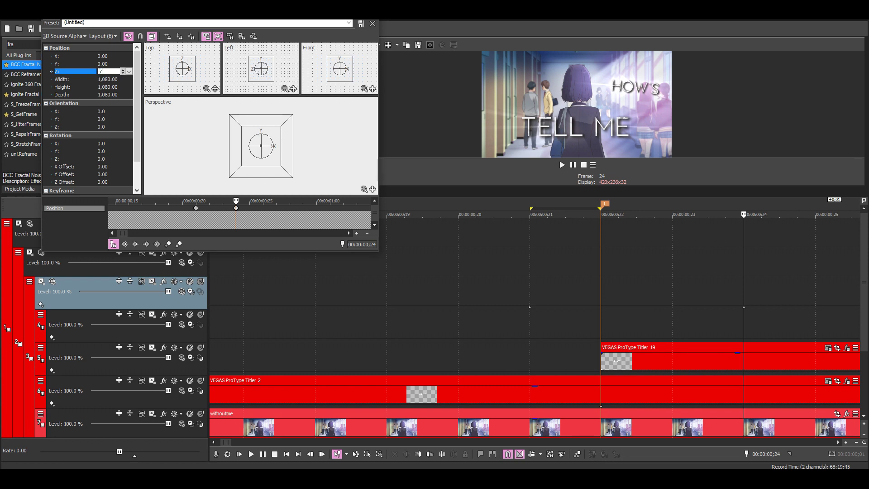
pyautogui.press('Return')
pyautogui.click(106, 73)
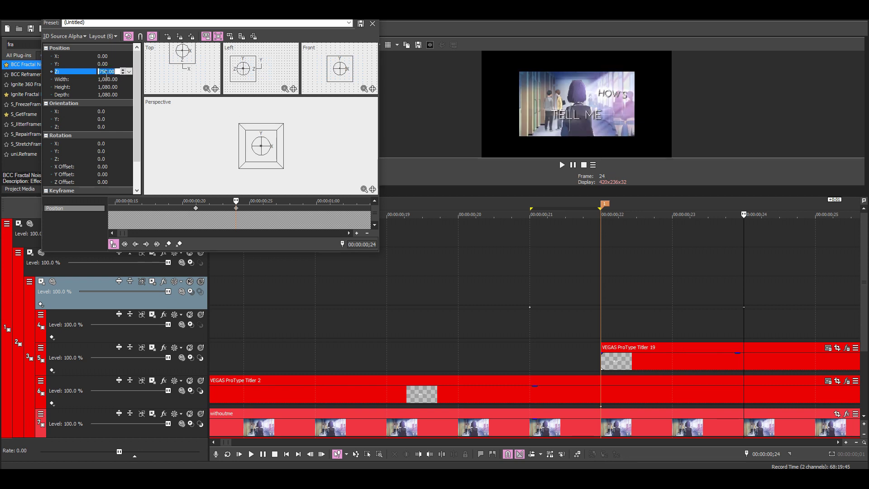
pyautogui.write('-')
pyautogui.press('Return')
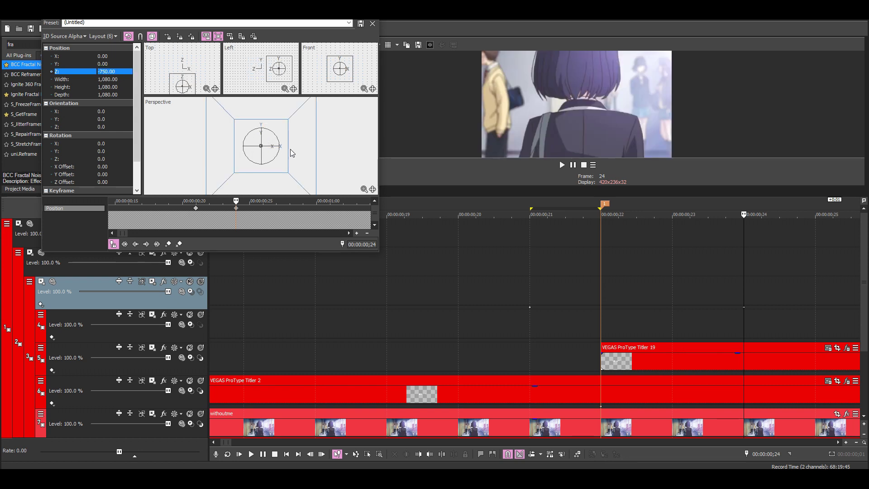
pyautogui.moveTo(290, 150); pyautogui.dragTo(295, 149)
# Step: Set the frame 24 position to X -600, Y -175
pyautogui.doubleClick(108, 56)
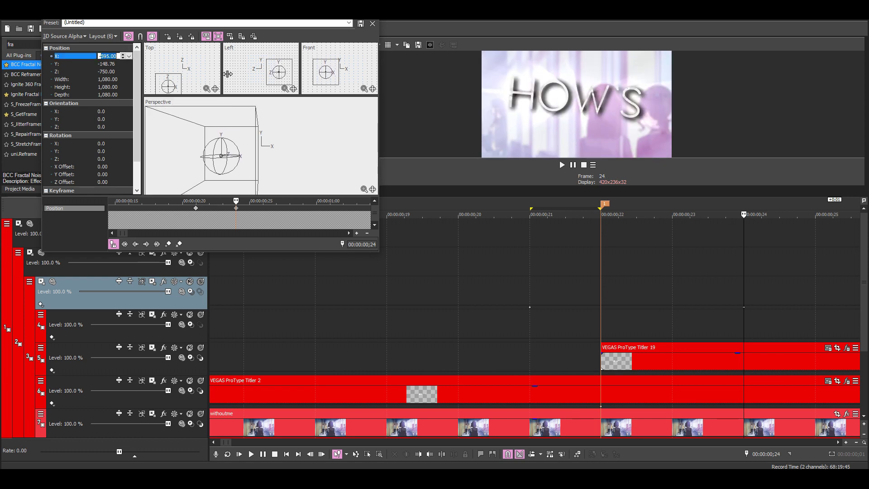
pyautogui.write('-600')
pyautogui.doubleClick(107, 65)
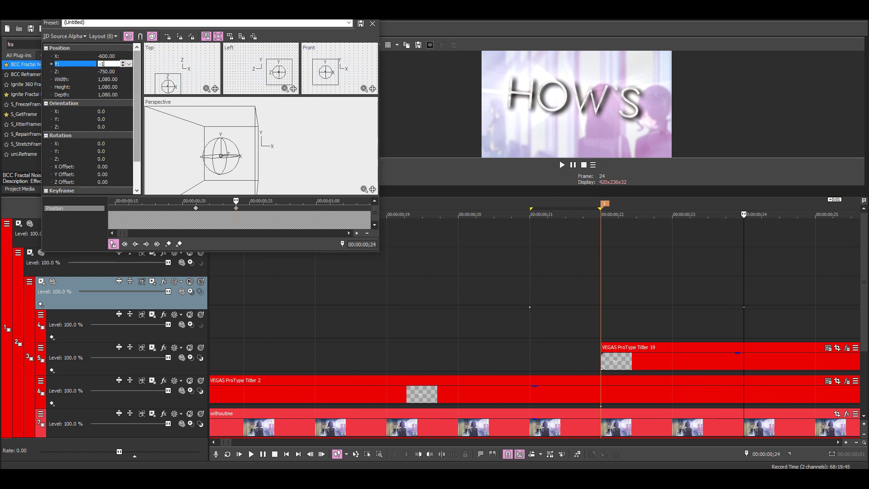
pyautogui.write('-175')
pyautogui.press('Return')
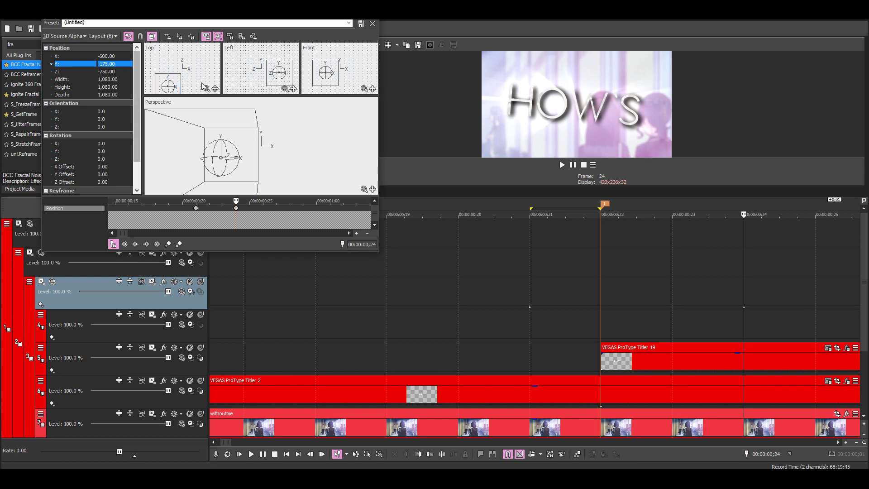
# Step: Tilt the zoomed frame to -2.5 on Orientation Z and close Track Motion
pyautogui.click(113, 126)
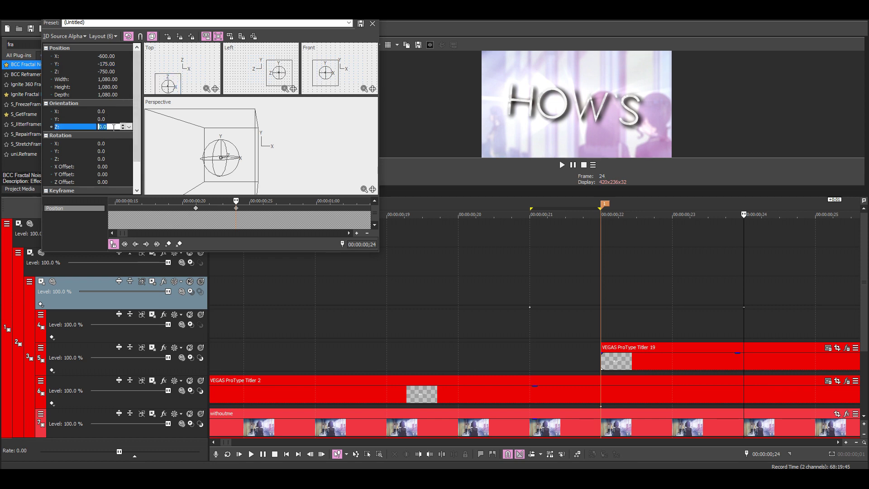
pyautogui.write('2.5')
pyautogui.press('Return')
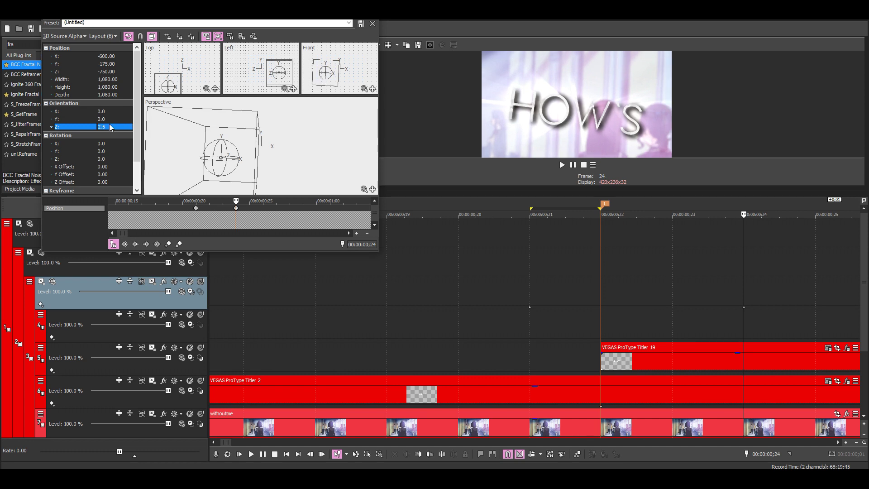
pyautogui.click(103, 128)
pyautogui.write('-2.5')
pyautogui.press('Return')
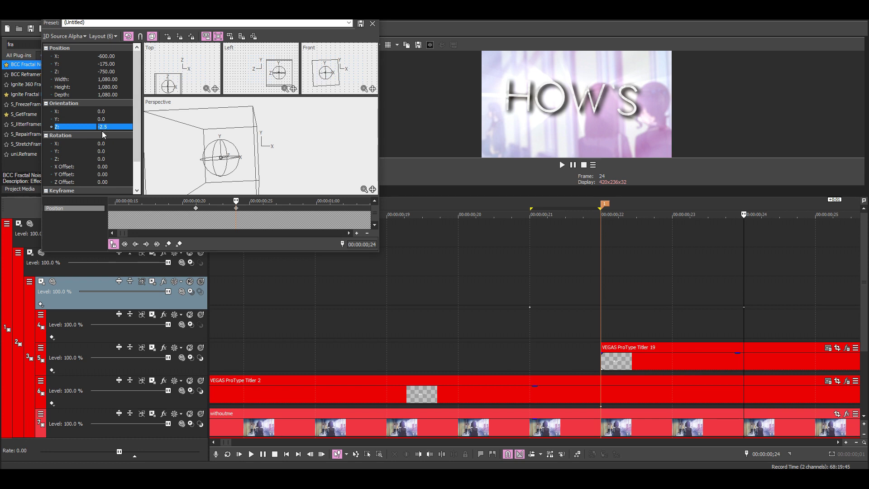
pyautogui.click(240, 214)
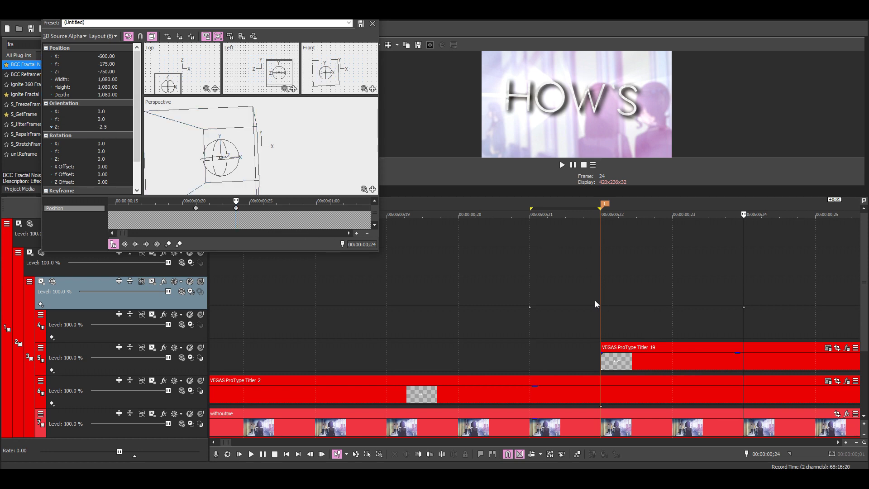
pyautogui.click(373, 23)
pyautogui.scroll(-2, 561, 333)
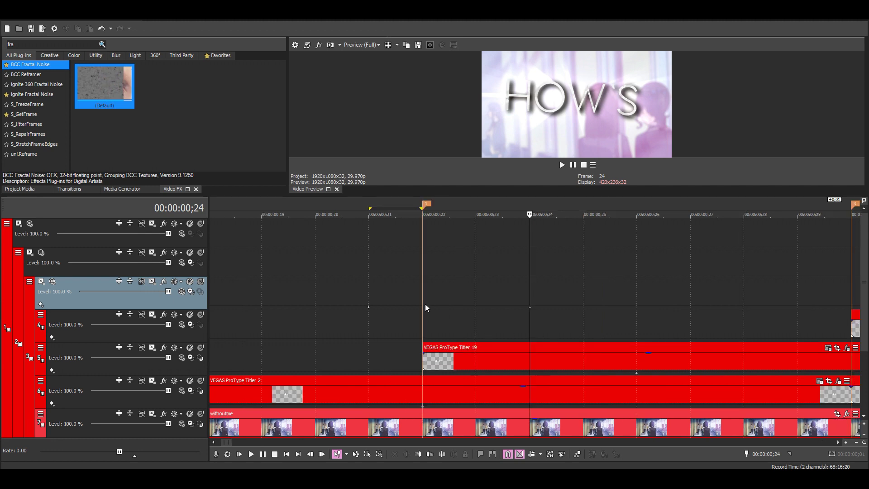
# Step: Drop the preview to quarter resolution and play the title animation from frame 20
pyautogui.scroll(-2, 481, 317)
pyautogui.press('Left')
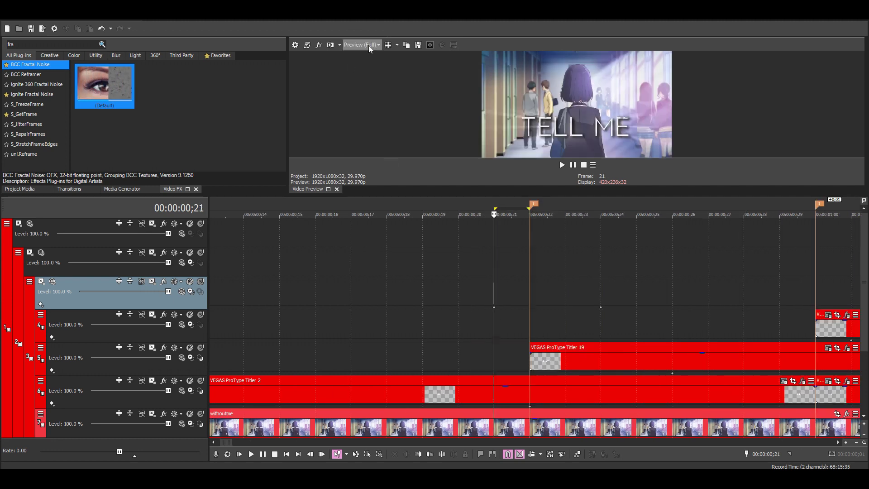
pyautogui.click(368, 45)
pyautogui.moveTo(372, 67)
pyautogui.click(412, 94)
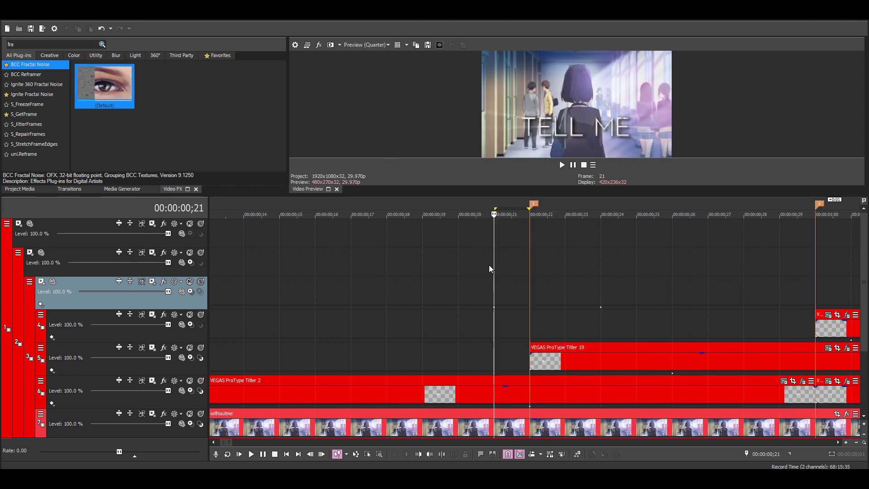
pyautogui.click(456, 266)
pyautogui.scroll(-2, 471, 263)
pyautogui.press('space')
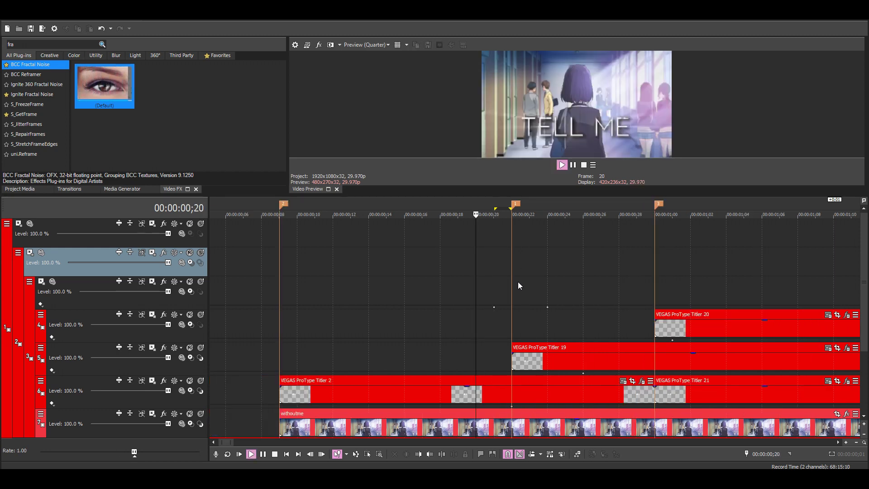
pyautogui.press('space')
pyautogui.press('space')
pyautogui.press('space')
pyautogui.scroll(2, 517, 285)
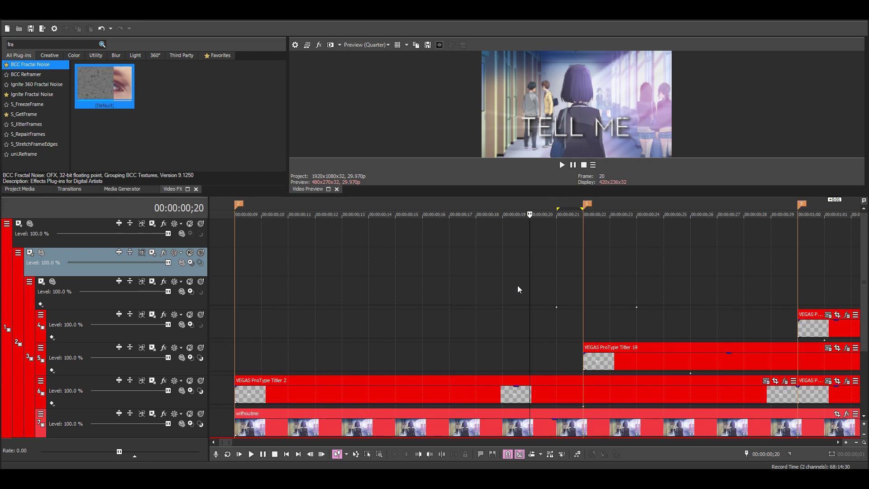
# Step: Add Parent Transform keyframes on track 3 at ;22 and ;18, moving one back to ;17
pyautogui.click(583, 289)
pyautogui.scroll(3, 583, 289)
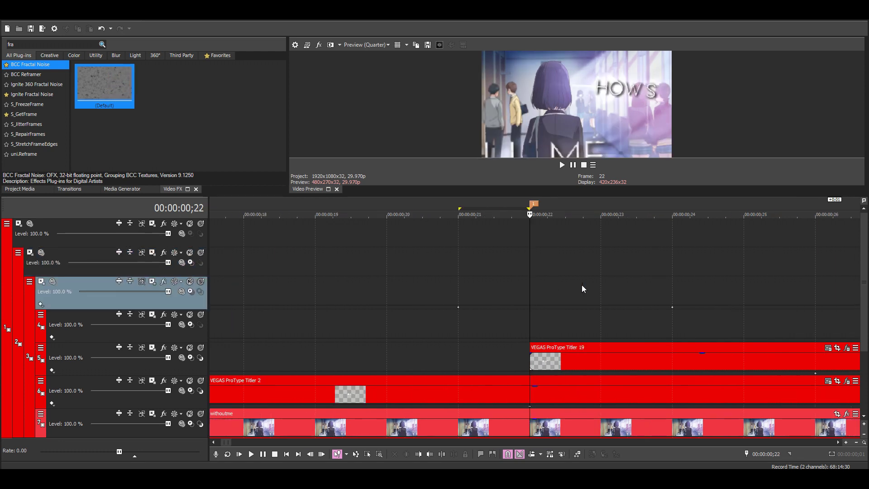
pyautogui.click(531, 307)
pyautogui.doubleClick(530, 309)
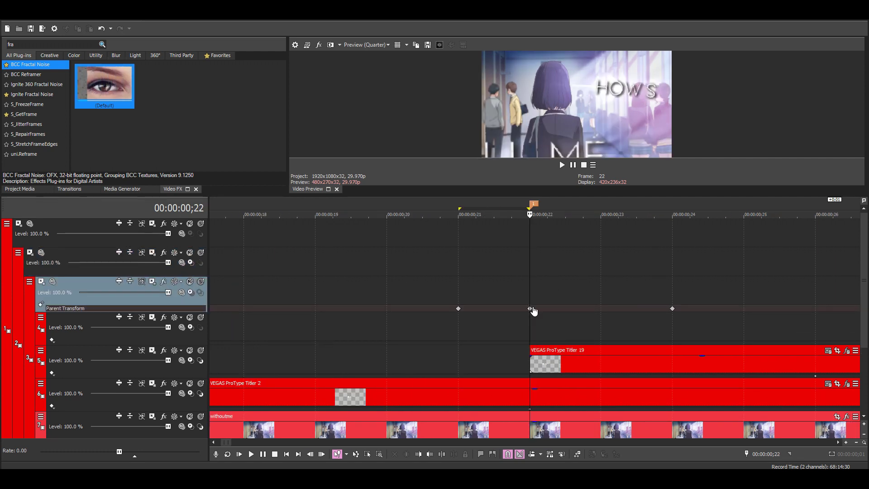
pyautogui.scroll(-1, 546, 312)
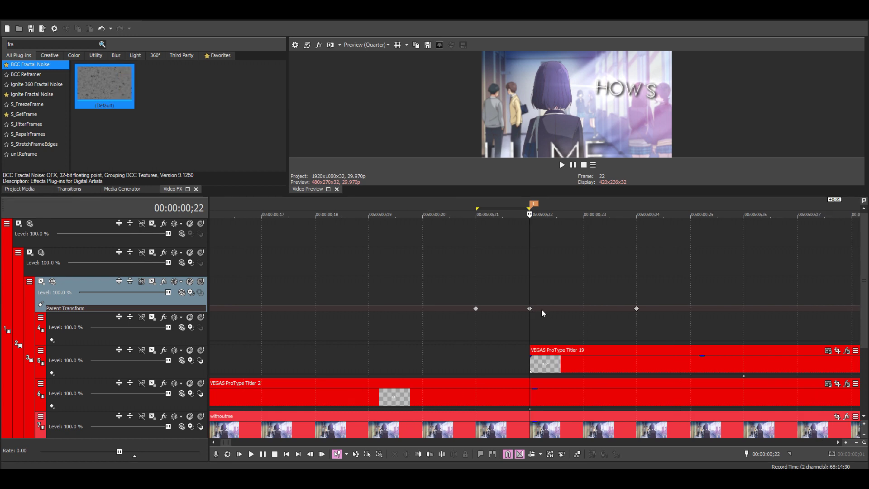
pyautogui.scroll(-1, 543, 323)
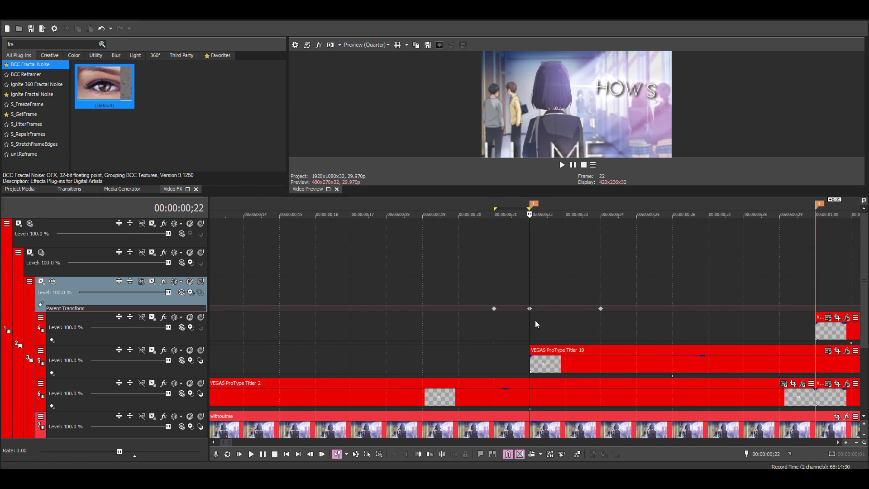
pyautogui.moveTo(494, 308); pyautogui.dragTo(358, 315)
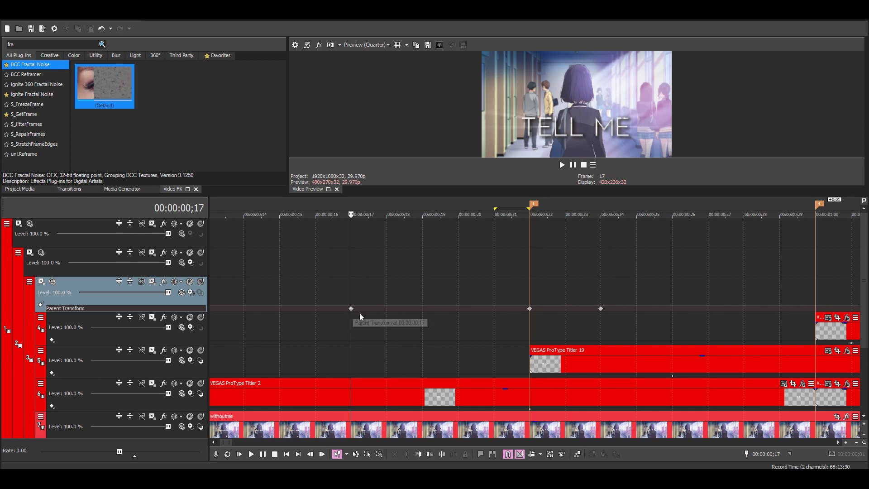
pyautogui.press('Right')
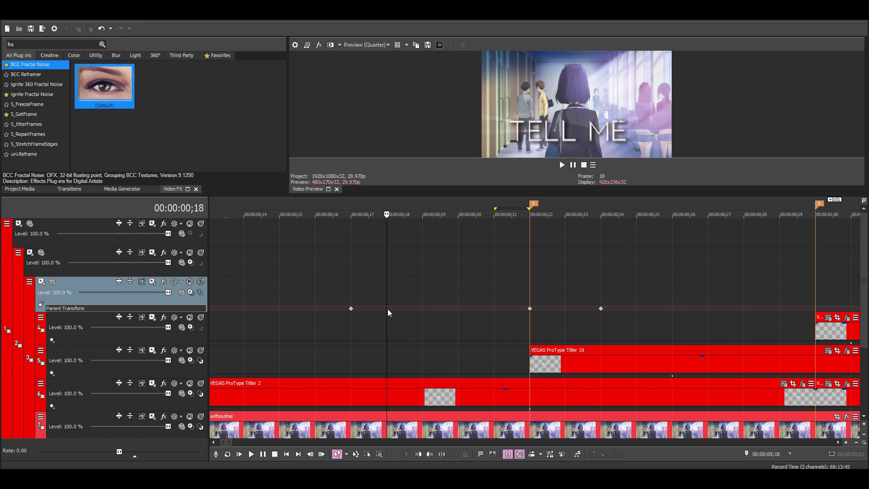
pyautogui.doubleClick(386, 308)
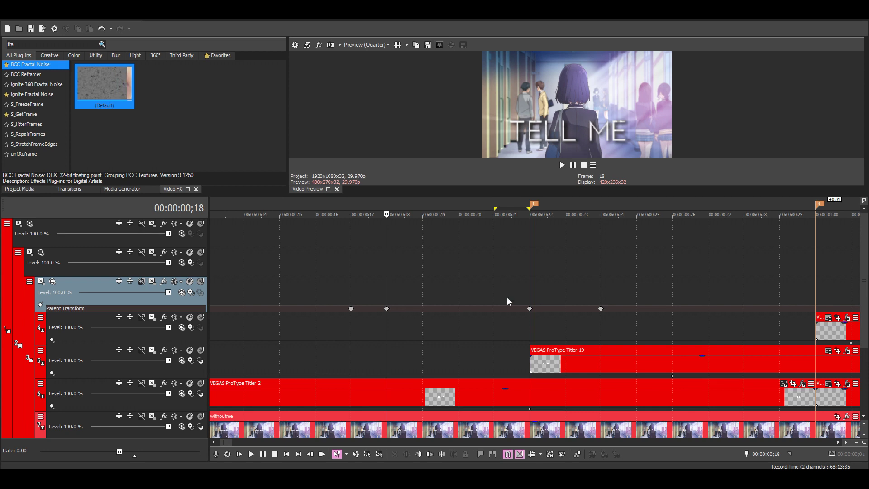
# Step: Move the ;24 Parent Transform keyframe to ;27 and add another at ;26
pyautogui.click(532, 296)
pyautogui.scroll(-2, 566, 307)
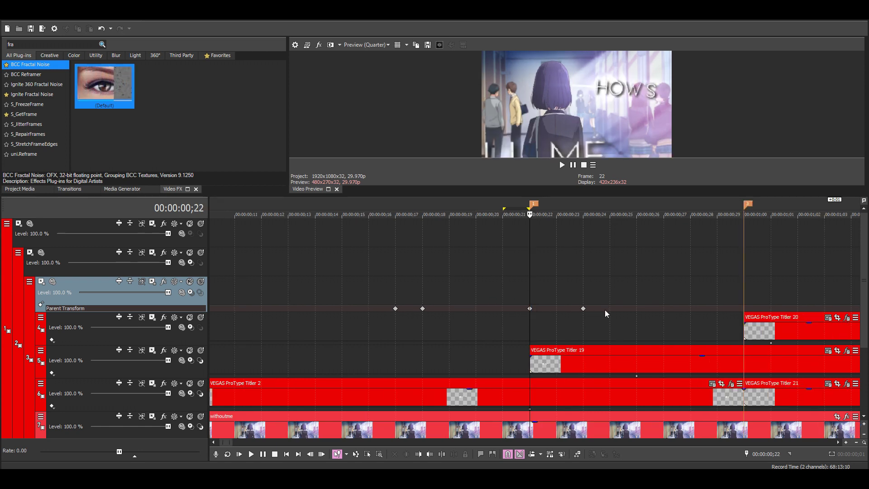
pyautogui.press('Right')
pyautogui.press('Right')
pyautogui.press('Right')
pyautogui.press('Right')
pyautogui.press('Right')
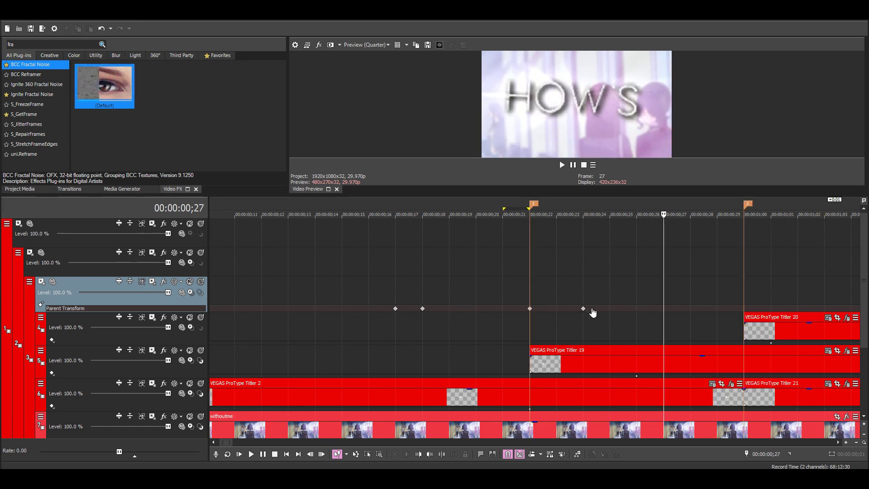
pyautogui.moveTo(584, 308); pyautogui.dragTo(673, 311)
pyautogui.click(637, 309)
pyautogui.doubleClick(636, 309)
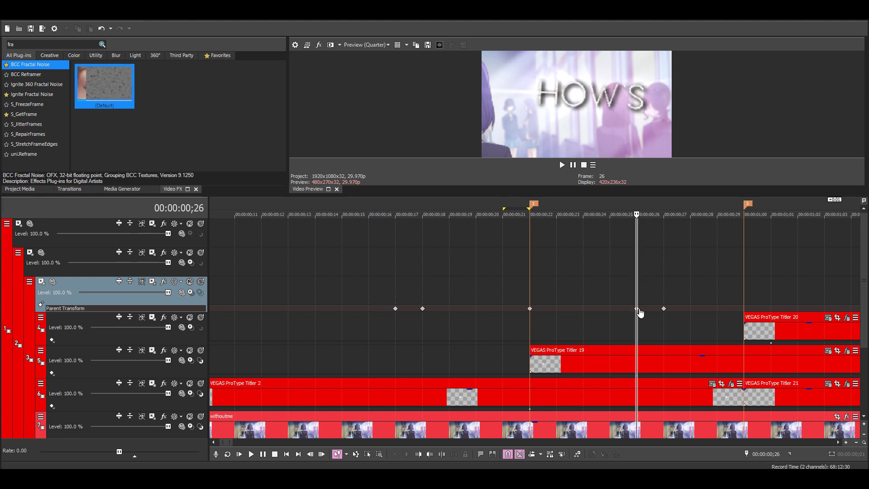
pyautogui.click(526, 290)
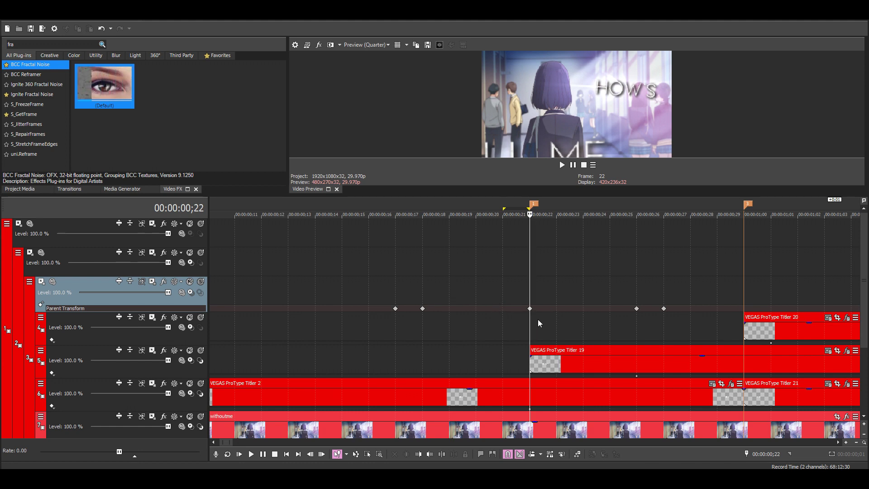
# Step: Reposition the Parent Transform keyframes onto ;20, ;16, ;24 and ;28
pyautogui.press('Left')
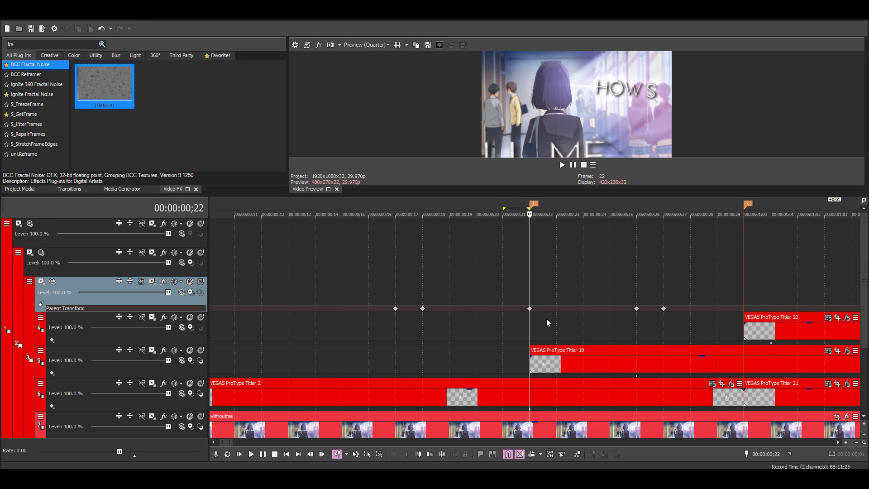
pyautogui.press('Left')
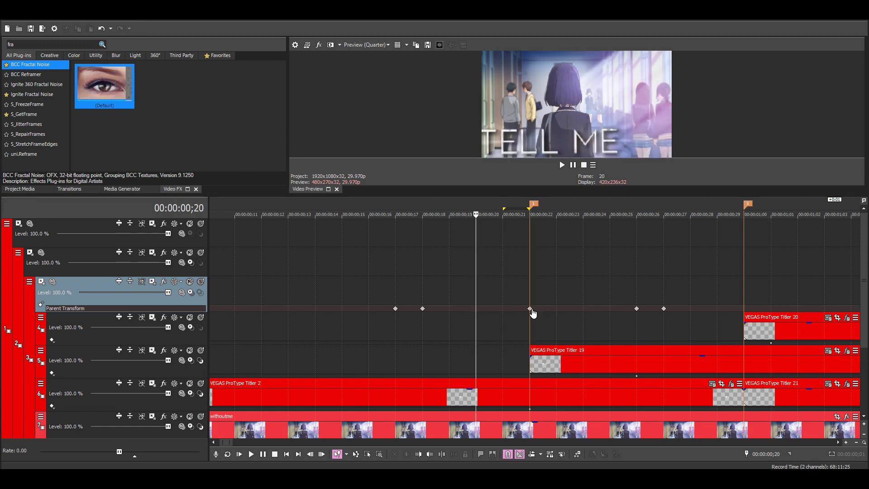
pyautogui.moveTo(422, 309); pyautogui.dragTo(476, 310)
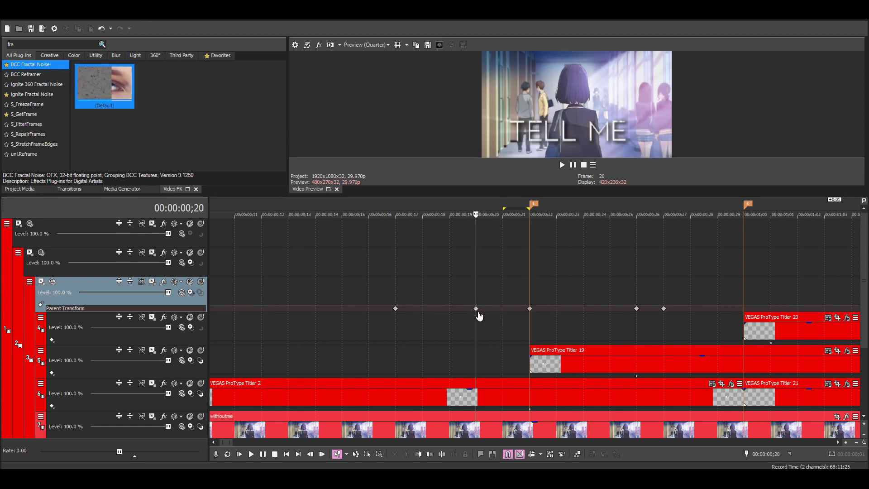
pyautogui.press('Left')
pyautogui.press('Left')
pyautogui.press('Left')
pyautogui.press('Left')
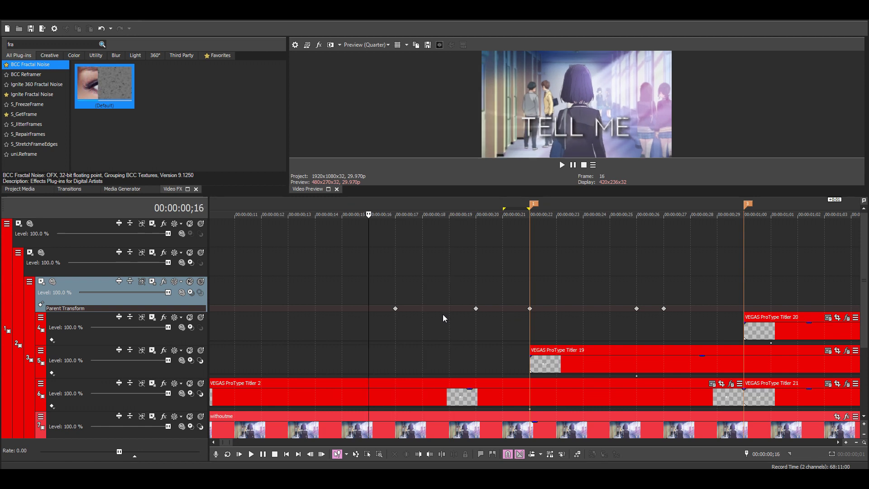
pyautogui.moveTo(395, 310); pyautogui.dragTo(369, 309)
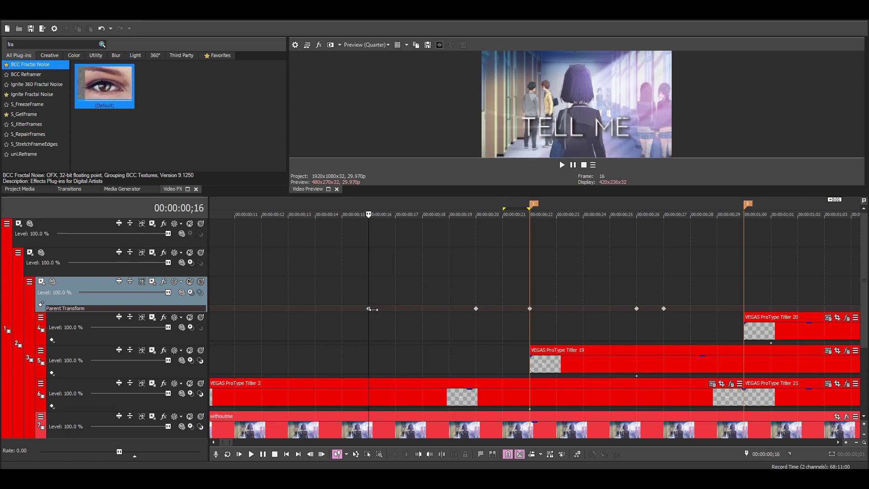
pyautogui.click(528, 292)
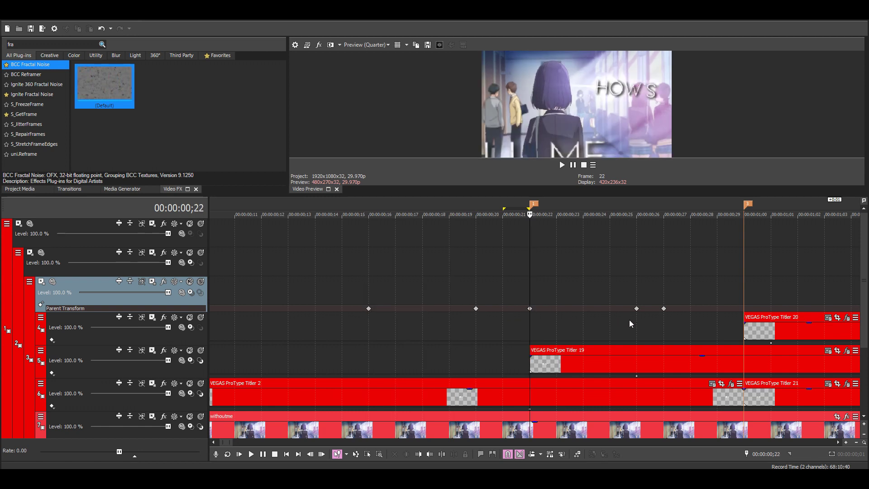
pyautogui.press('Right')
pyautogui.press('Right')
pyautogui.moveTo(635, 309); pyautogui.dragTo(584, 309)
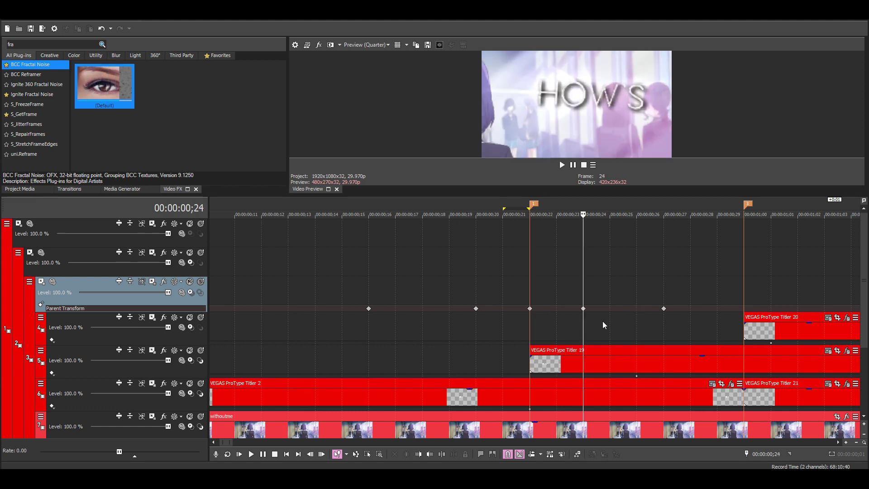
pyautogui.press('Right')
pyautogui.press('Right')
pyautogui.press('Right')
pyautogui.press('Right')
pyautogui.moveTo(664, 309); pyautogui.dragTo(691, 305)
pyautogui.scroll(-2, 691, 306)
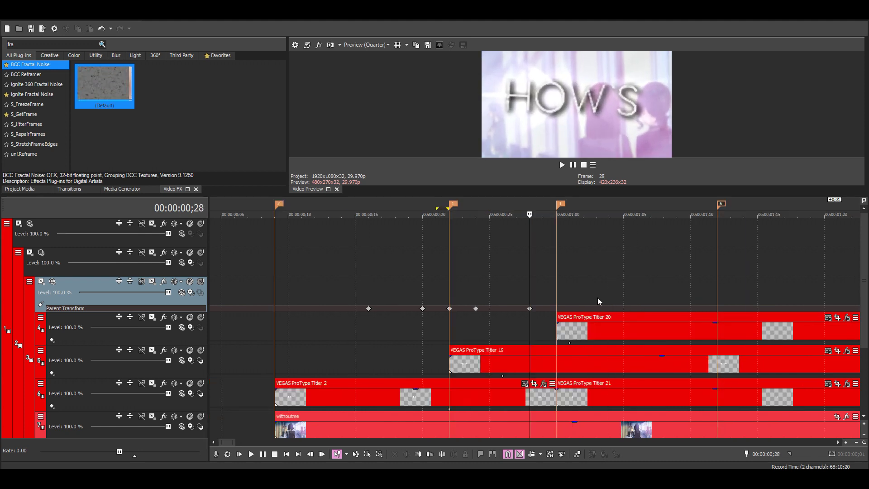
# Step: Check the keyframe spacing by scrubbing the transition between ;20 and ;28
pyautogui.click(449, 286)
pyautogui.press('Right')
pyautogui.press('Right')
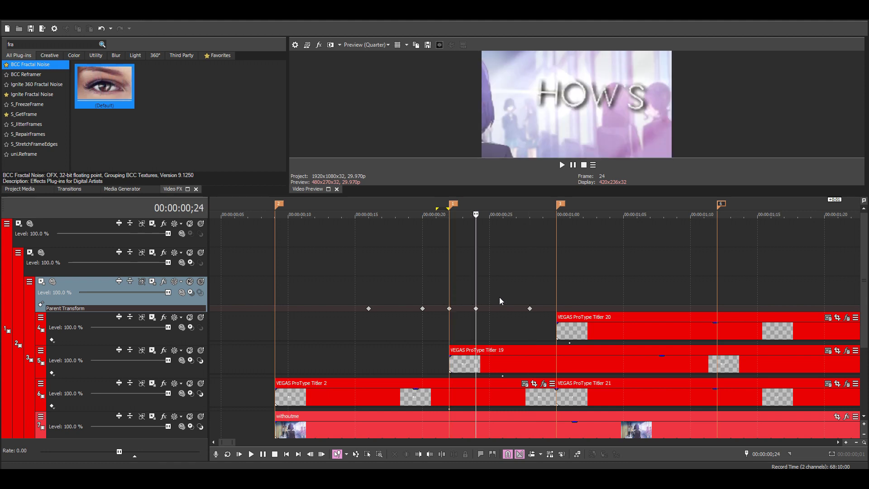
pyautogui.scroll(-1, 509, 291)
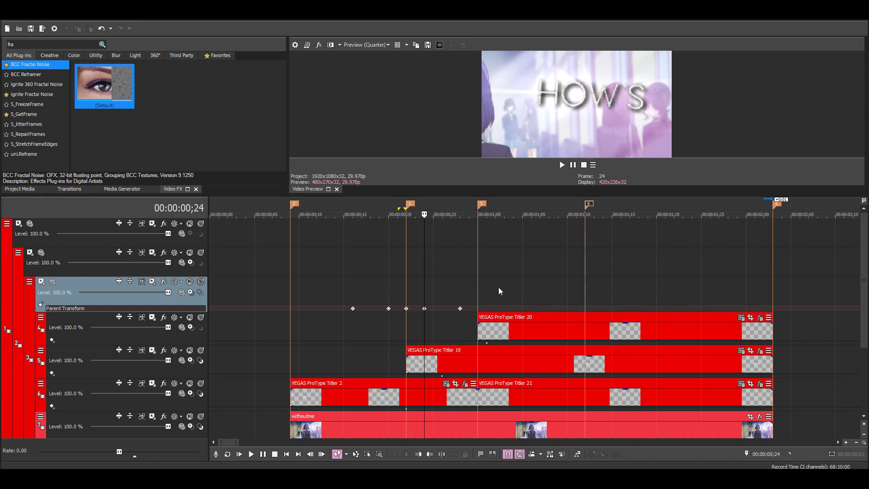
pyautogui.scroll(1, 497, 297)
pyautogui.scroll(-1, 550, 298)
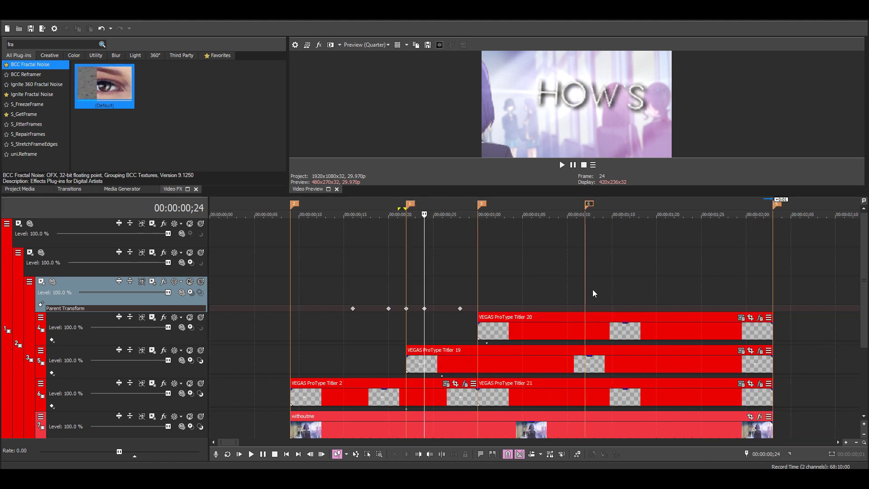
pyautogui.scroll(1, 593, 289)
pyautogui.scroll(-1, 583, 287)
pyautogui.click(488, 281)
pyautogui.scroll(-1, 563, 284)
pyautogui.click(457, 281)
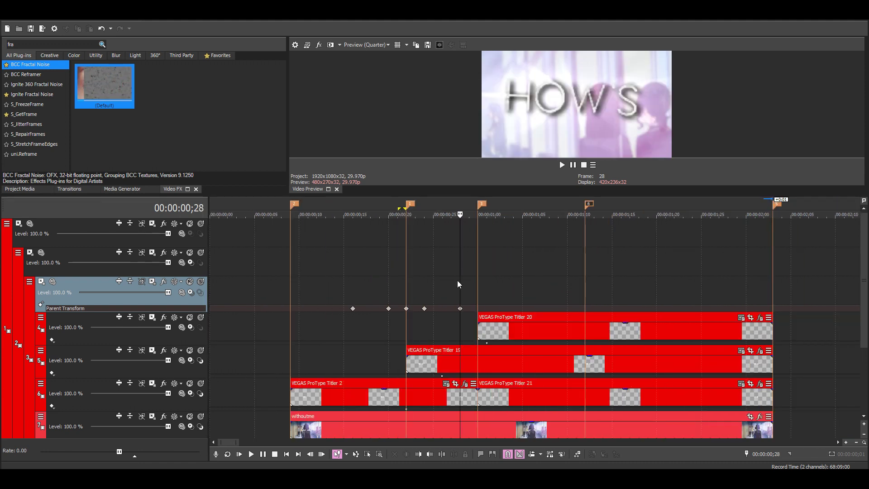
pyautogui.moveTo(378, 270); pyautogui.dragTo(428, 275)
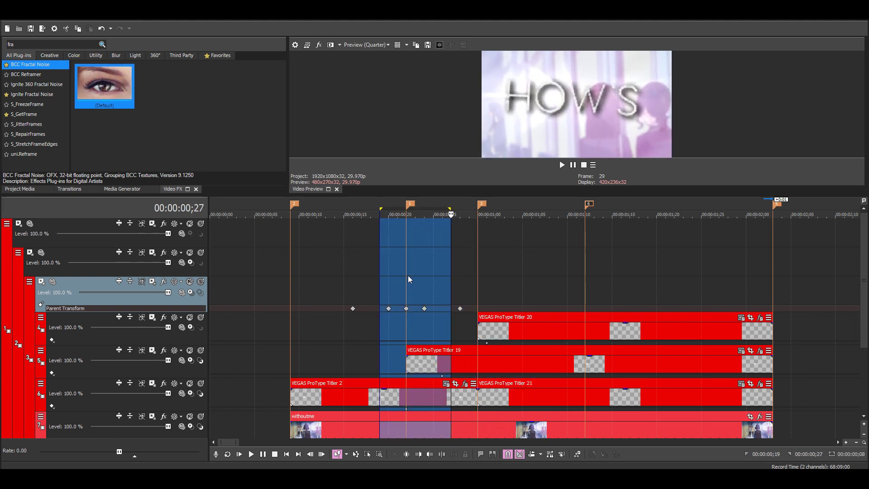
pyautogui.click(389, 279)
pyautogui.scroll(3, 569, 298)
pyautogui.scroll(-1, 571, 314)
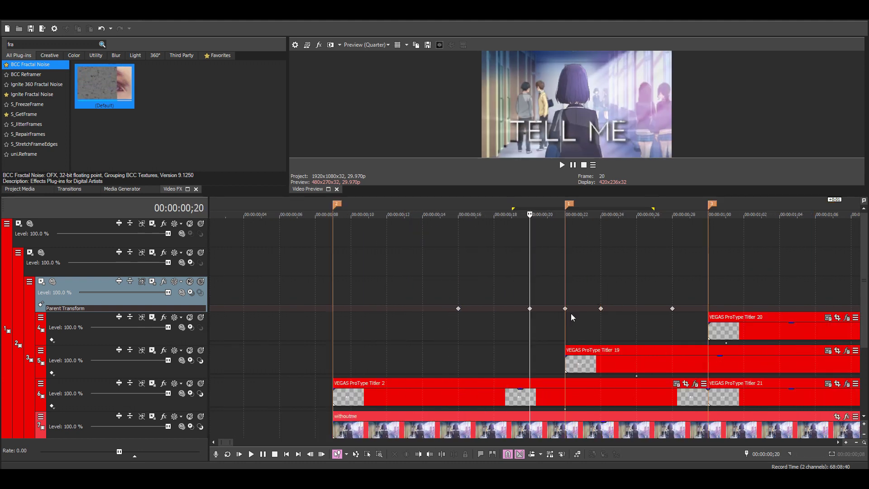
pyautogui.scroll(-1, 572, 313)
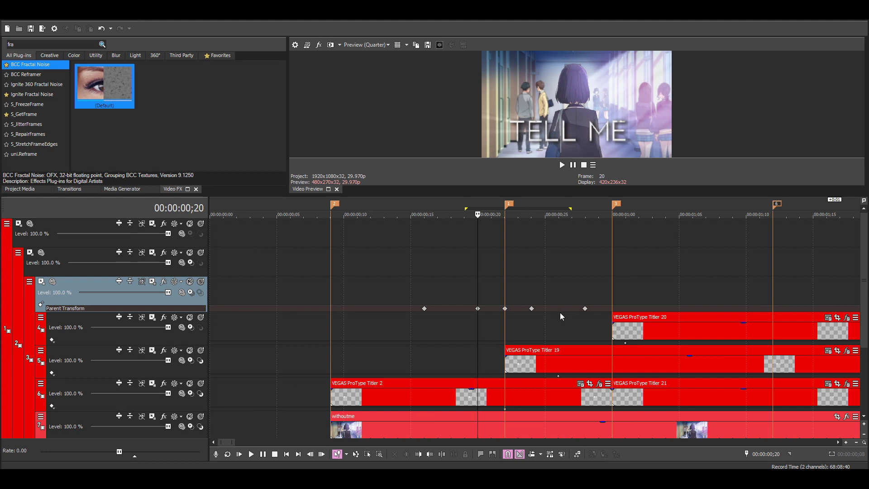
pyautogui.scroll(2, 560, 312)
# Step: Apply Slow easing to the Parent Transform keyframes at ;16, ;20, ;22 and ;24
pyautogui.rightClick(531, 310)
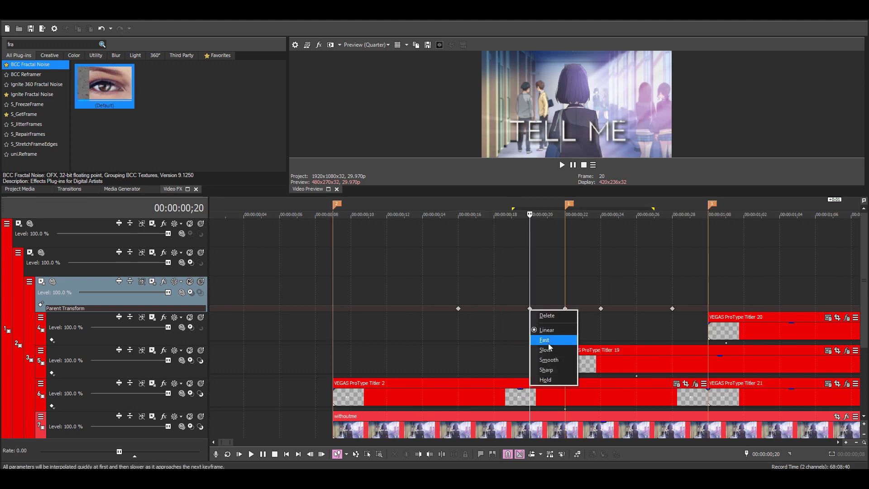
pyautogui.click(561, 352)
pyautogui.rightClick(459, 308)
pyautogui.click(493, 353)
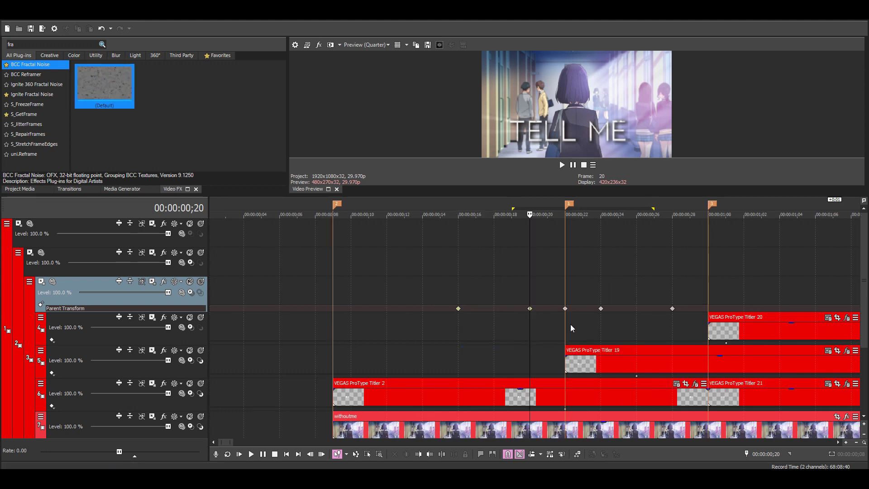
pyautogui.rightClick(565, 308)
pyautogui.click(582, 351)
pyautogui.rightClick(601, 308)
pyautogui.click(618, 352)
# Step: Play back the eased move from ;16 and park the cursor at 1;00 on HOW'S
pyautogui.scroll(-2, 577, 321)
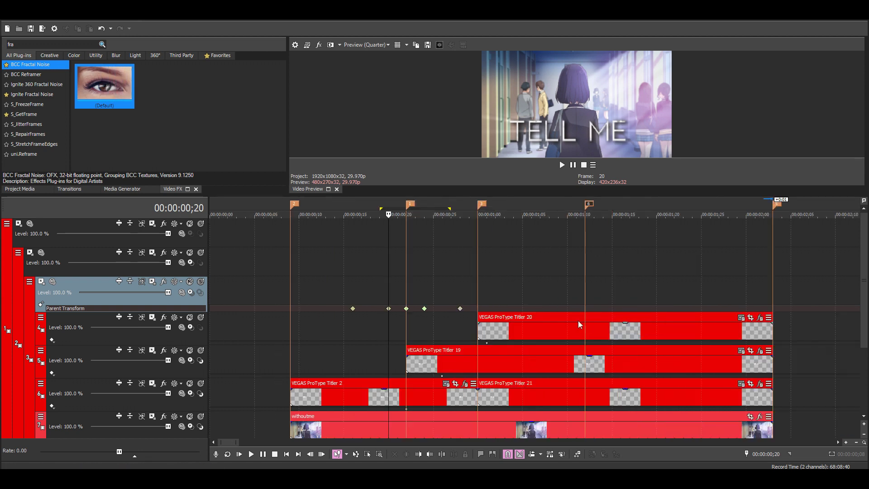
pyautogui.click(360, 279)
pyautogui.press('space')
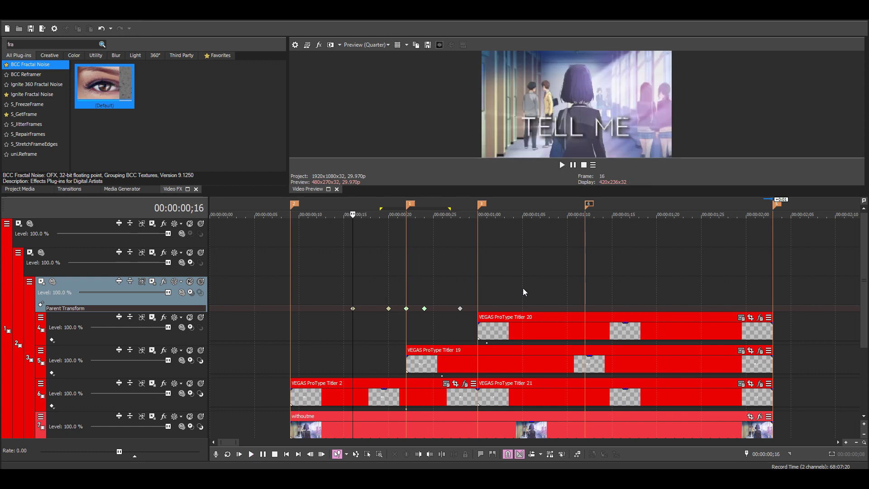
pyautogui.press('space')
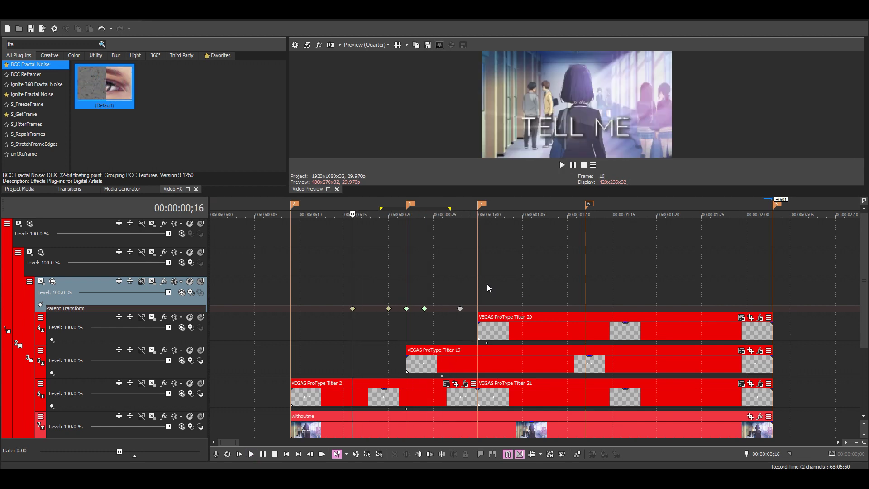
pyautogui.click(476, 288)
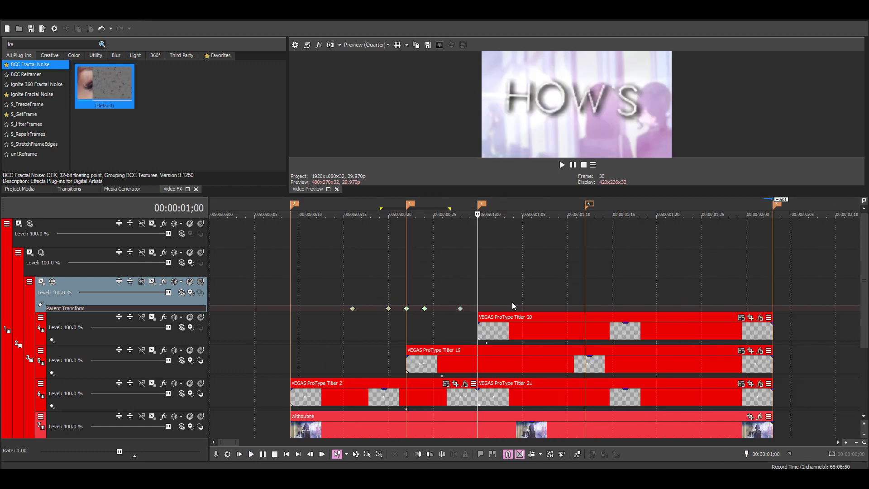
# Step: In track 2's Parent Motion, add a starting Position keyframe at 0;29 and set its interpolation
pyautogui.click(30, 252)
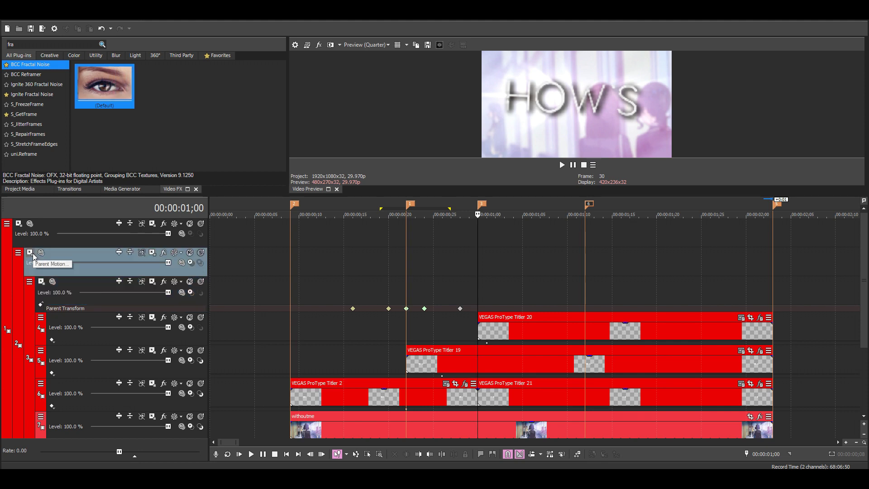
pyautogui.click(490, 288)
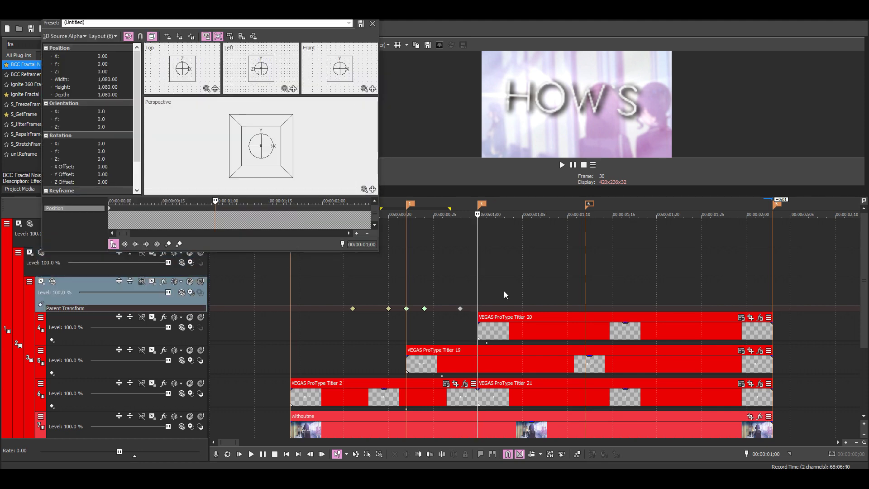
pyautogui.press('Left')
pyautogui.click(261, 146)
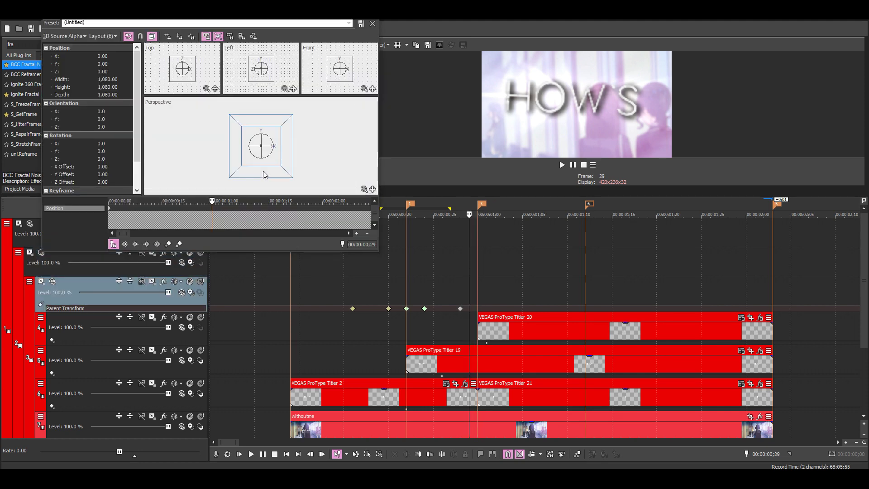
pyautogui.rightClick(110, 210)
pyautogui.click(143, 245)
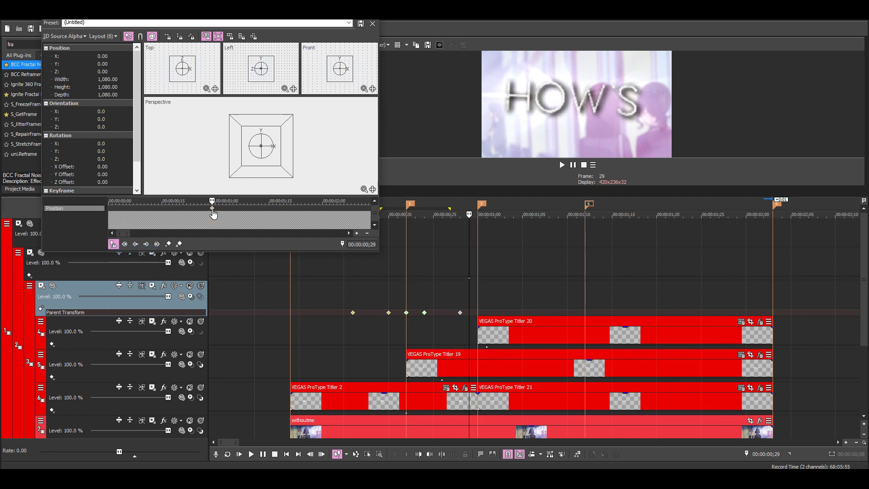
# Step: At 1;02, shift the frame to X 1,200 with a 2.5 Orientation Z tilt
pyautogui.click(467, 264)
pyautogui.press('Up')
pyautogui.press('Up')
pyautogui.press('Up')
pyautogui.press('Right')
pyautogui.press('Right')
pyautogui.press('Right')
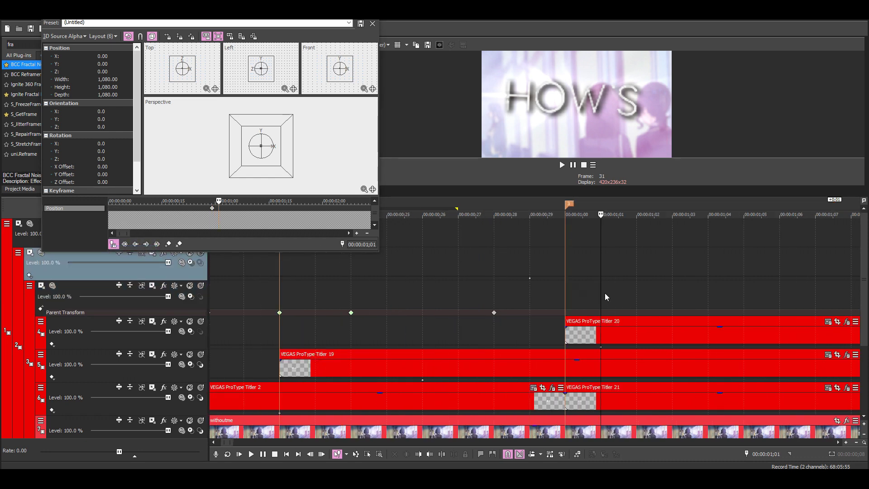
pyautogui.moveTo(281, 166)
pyautogui.mouseDown()
pyautogui.moveTo(319, 167)
pyautogui.moveTo(288, 167)
pyautogui.mouseUp()
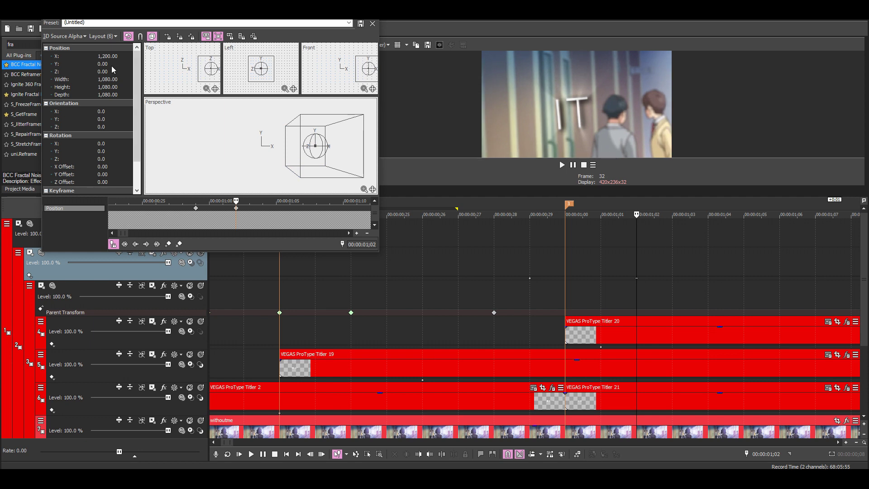
pyautogui.click(112, 63)
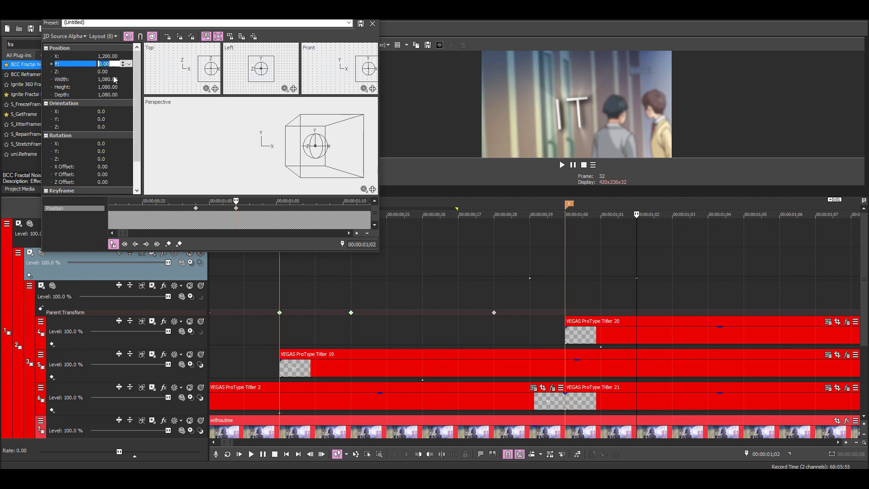
pyautogui.click(113, 127)
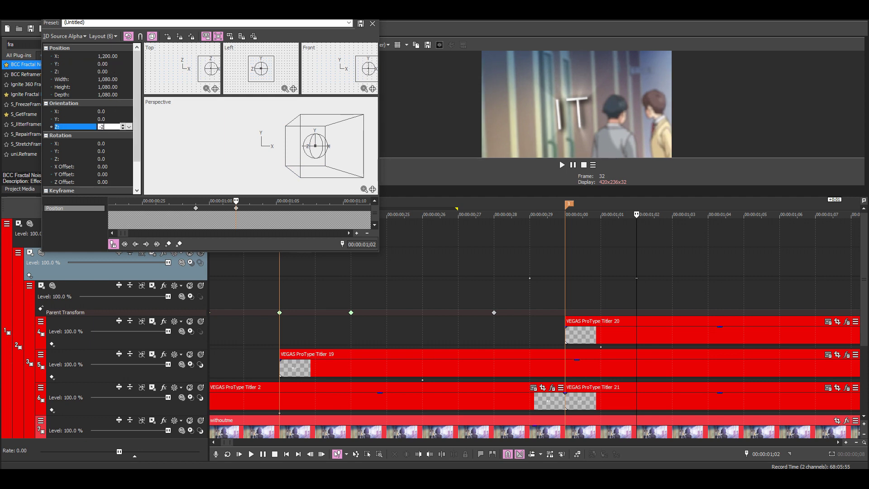
pyautogui.write('-2.5')
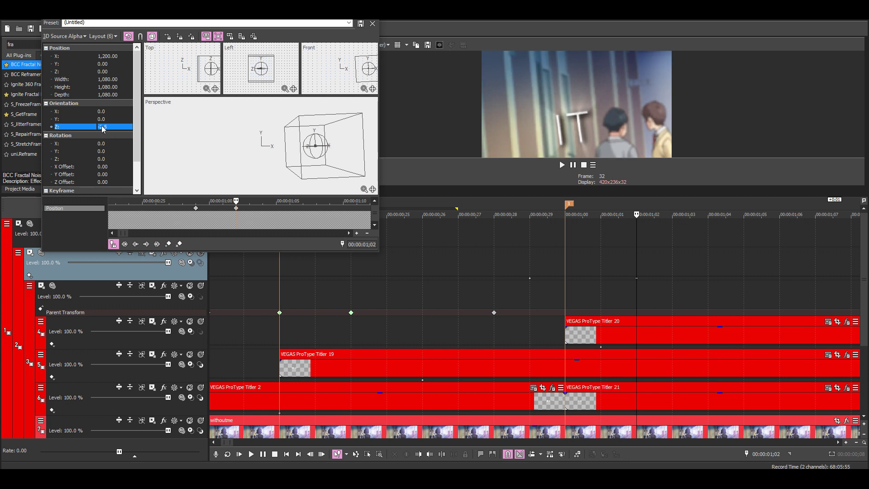
pyautogui.press('Return')
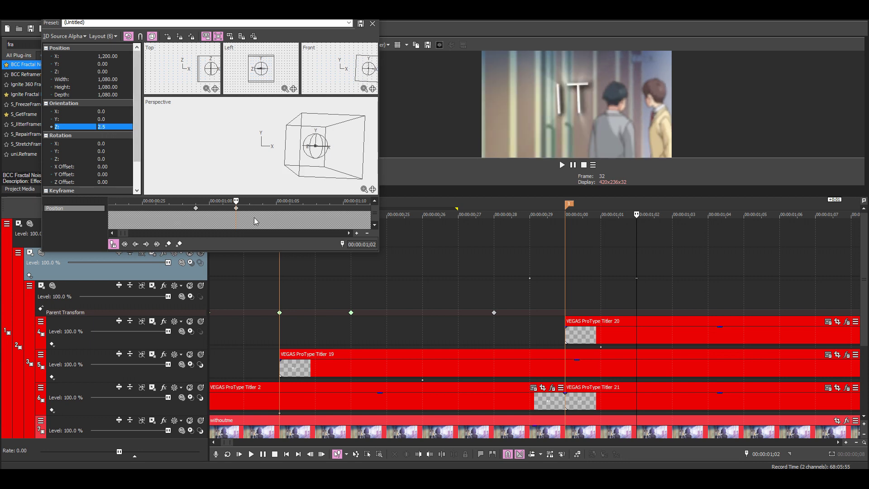
pyautogui.press('Left')
pyautogui.press('Left')
pyautogui.press('Left')
pyautogui.press('Left')
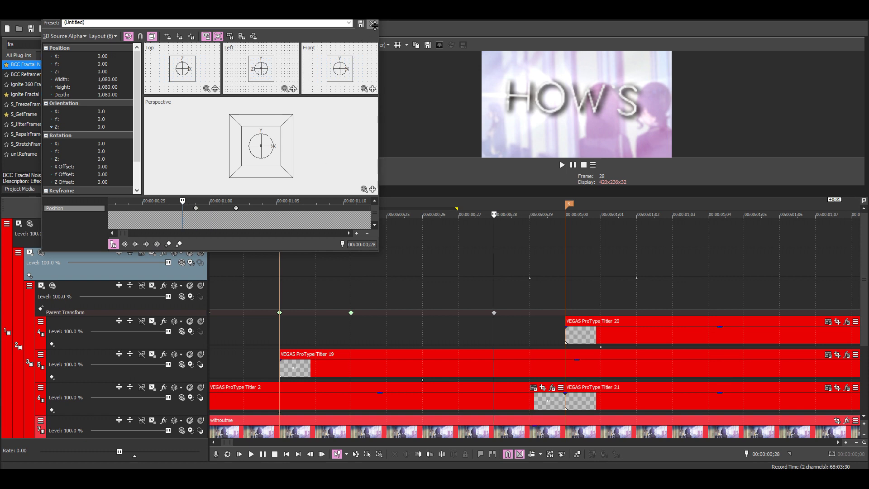
pyautogui.click(373, 24)
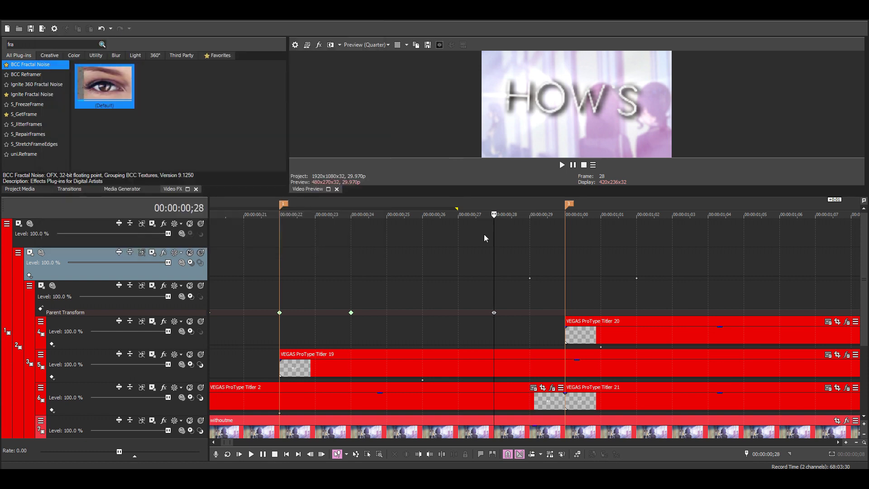
# Step: Add Parent Transform keyframes at 00;26 and 01;05, moving the 01;02 keyframe to 01;04
pyautogui.click(569, 275)
pyautogui.scroll(3, 562, 276)
pyautogui.click(531, 277)
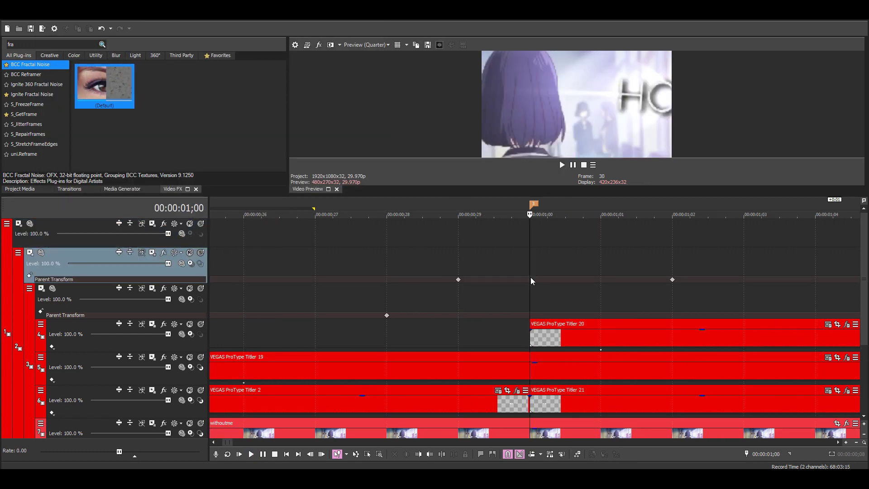
pyautogui.scroll(-1, 543, 276)
pyautogui.press('Left')
pyautogui.press('Left')
pyautogui.press('Left')
pyautogui.press('Left')
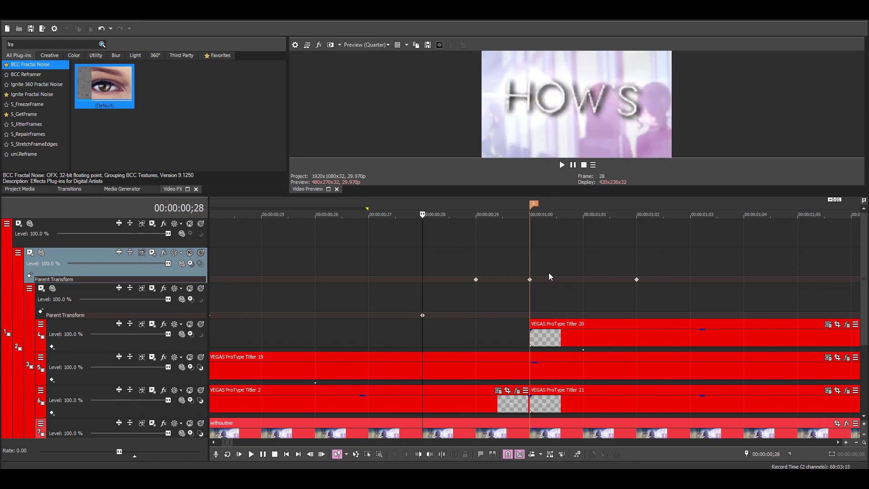
pyautogui.scroll(-2, 267, 279)
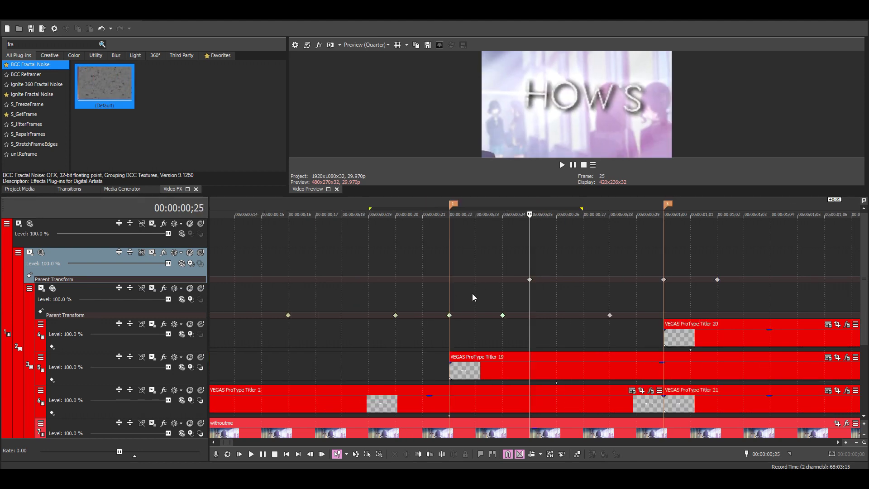
pyautogui.doubleClick(558, 279)
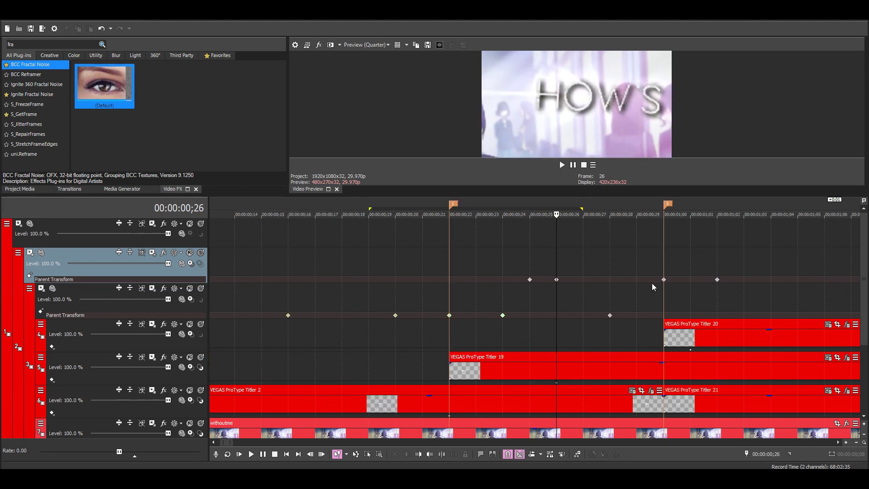
pyautogui.click(665, 271)
pyautogui.press('Right')
pyautogui.press('Right')
pyautogui.press('Right')
pyautogui.press('Right')
pyautogui.press('Right')
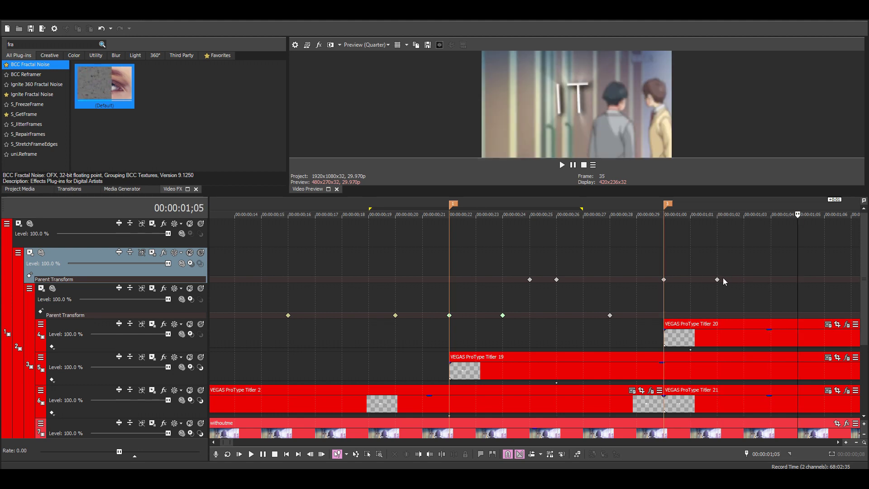
pyautogui.moveTo(718, 280); pyautogui.dragTo(789, 284)
pyautogui.doubleClick(790, 279)
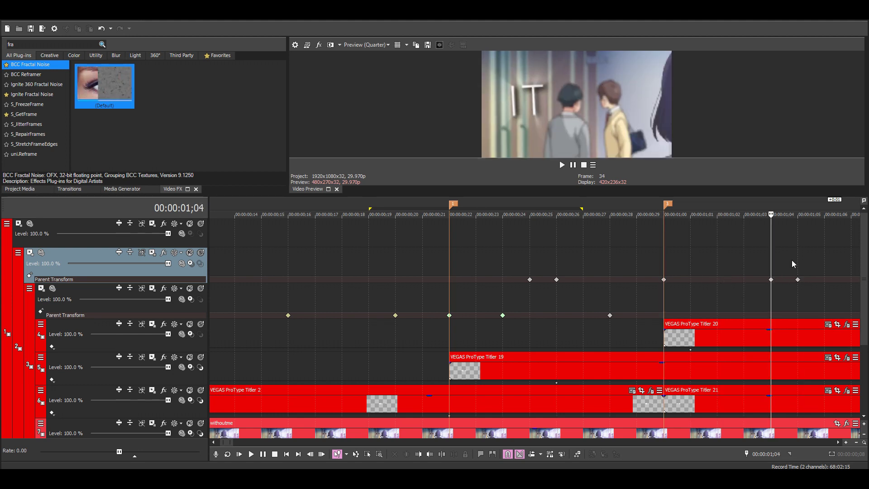
# Step: Add a keyframe at 00;28 and retime others to 00;24, 01;02 and 01;06
pyautogui.scroll(-2, 738, 270)
pyautogui.click(459, 257)
pyautogui.press('Left')
pyautogui.press('Left')
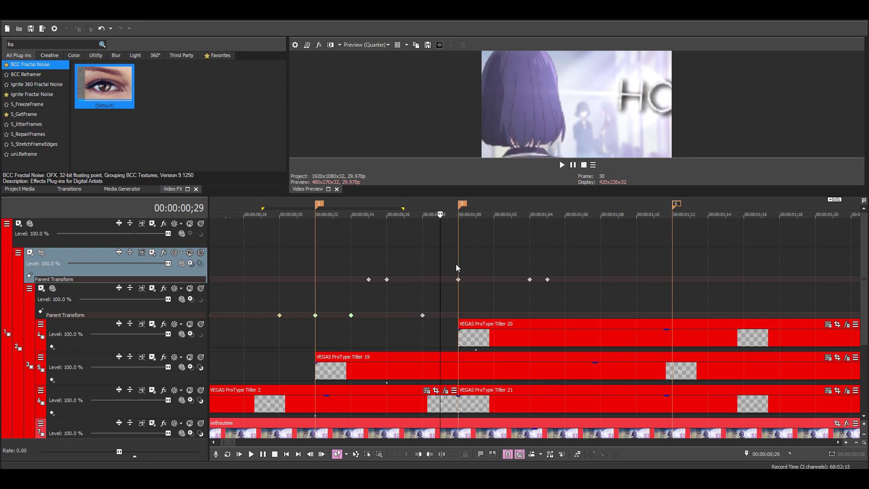
pyautogui.doubleClick(423, 279)
pyautogui.moveTo(368, 279); pyautogui.dragTo(351, 283)
pyautogui.moveTo(530, 279); pyautogui.dragTo(494, 280)
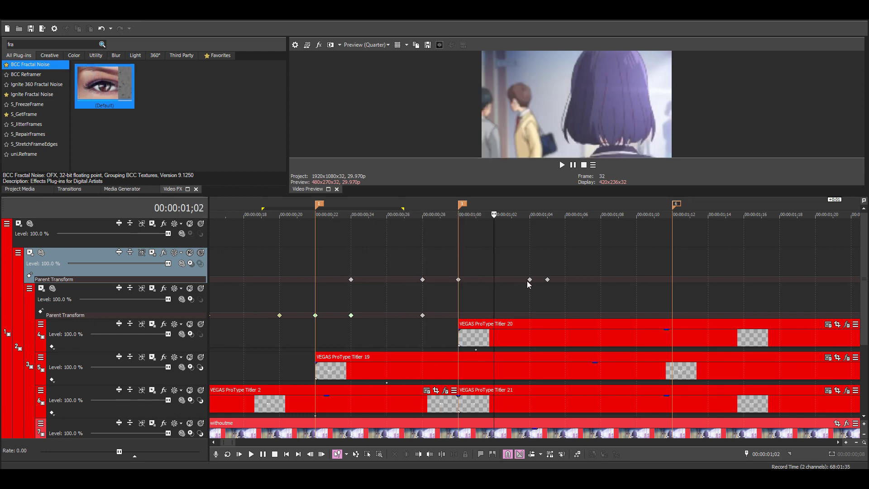
pyautogui.moveTo(548, 279); pyautogui.dragTo(565, 280)
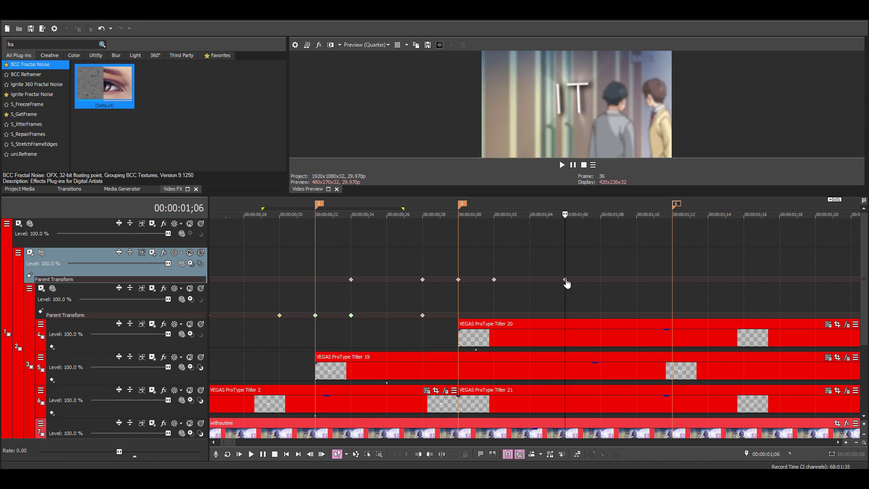
pyautogui.scroll(-2, 480, 283)
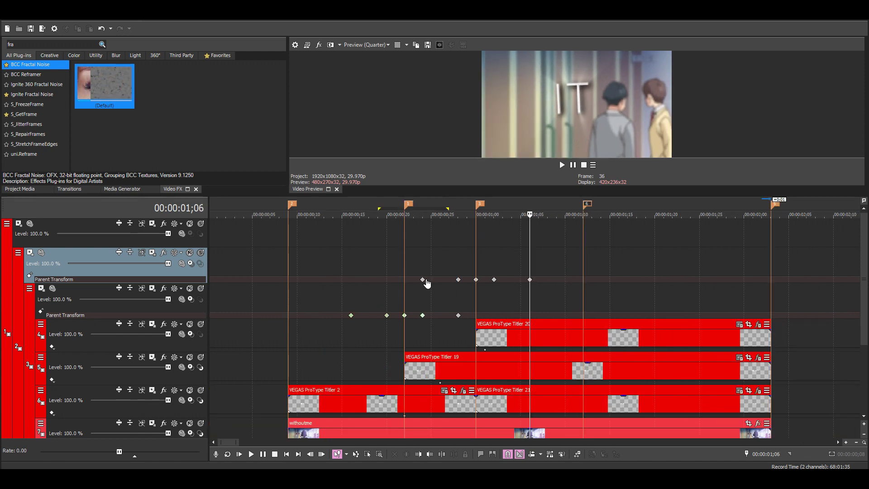
# Step: Ease the 00;28 and 01;02 keyframes Slow and 01;04 Fast, then play back the move
pyautogui.rightClick(423, 280)
pyautogui.click(453, 324)
pyautogui.rightClick(459, 279)
pyautogui.click(475, 321)
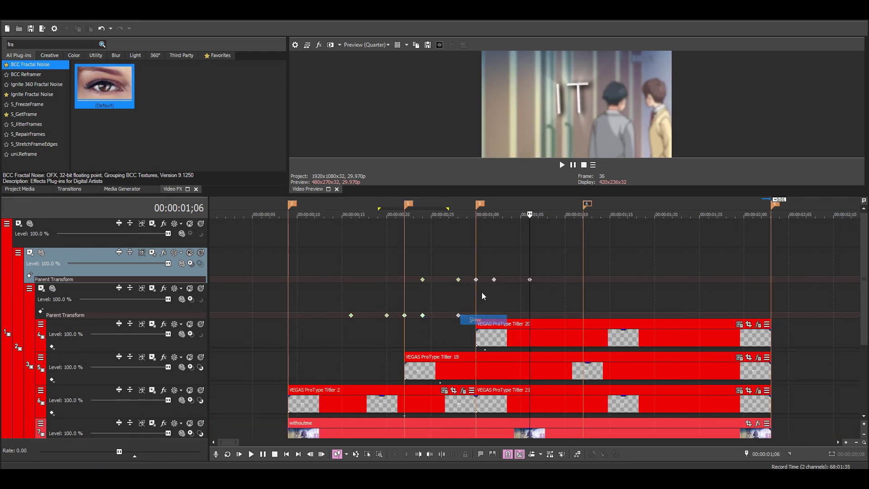
pyautogui.rightClick(476, 280)
pyautogui.click(493, 300)
pyautogui.rightClick(494, 280)
pyautogui.click(503, 310)
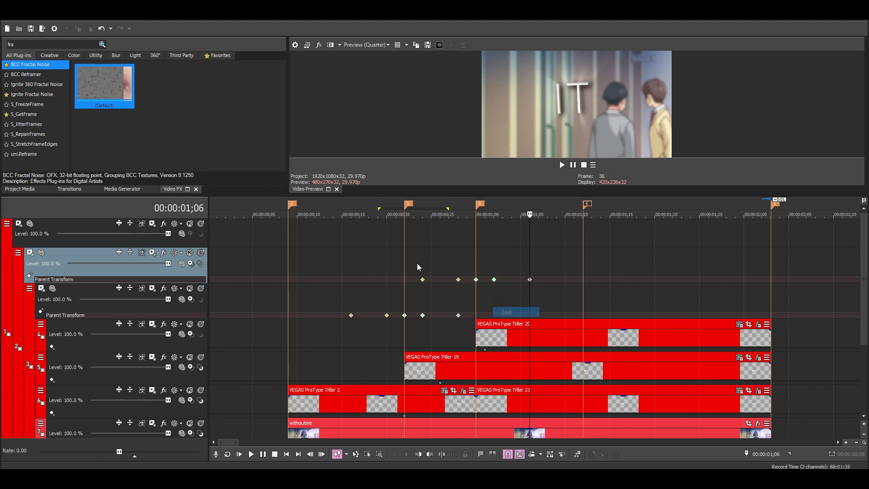
pyautogui.click(332, 271)
pyautogui.press('space')
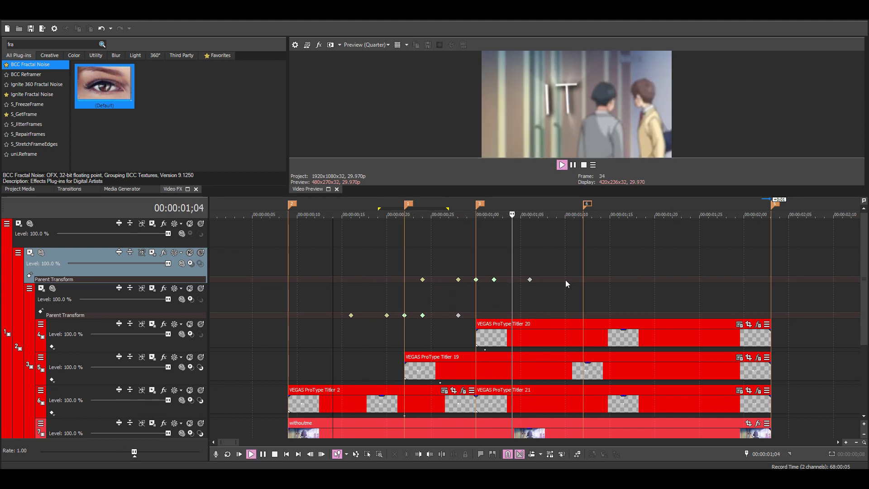
pyautogui.press('space')
# Step: Delete the first position keyframe in track 1's parent motion settings
pyautogui.click(582, 256)
pyautogui.scroll(-2, 582, 257)
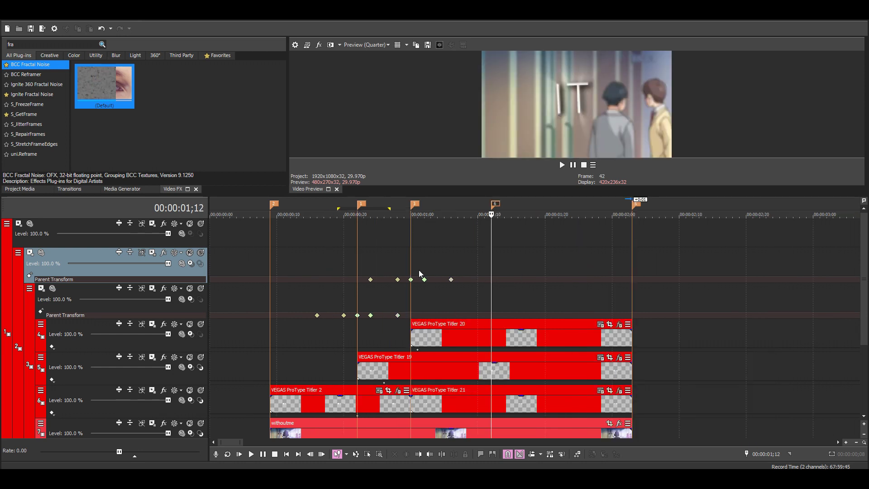
pyautogui.click(142, 252)
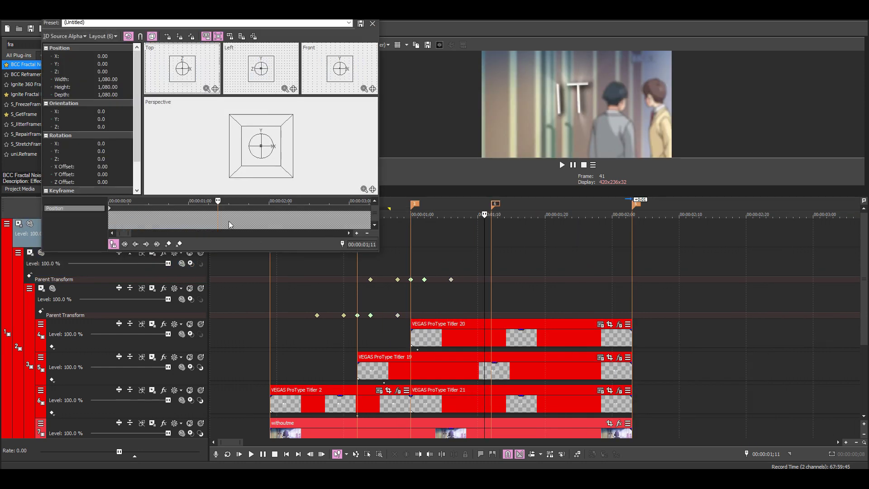
pyautogui.rightClick(113, 212)
pyautogui.click(141, 241)
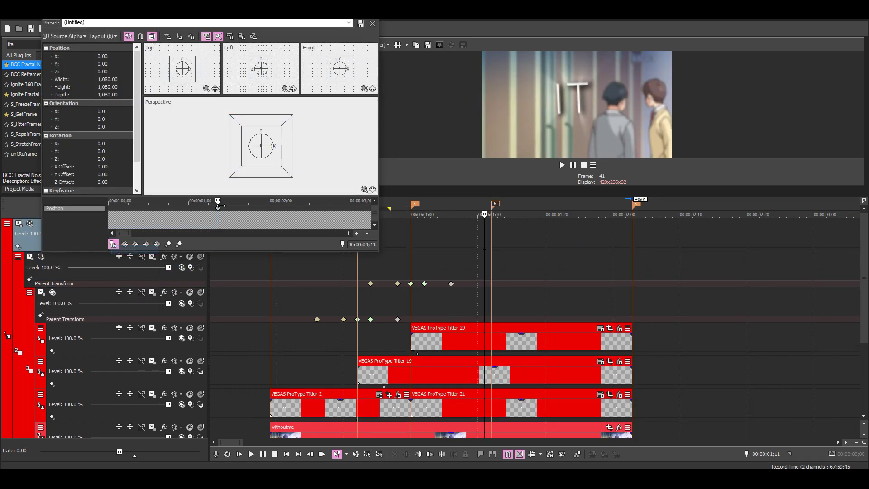
# Step: At 1;14, push the layer back to Z 750 and move it left and up
pyautogui.press('Right')
pyautogui.press('Right')
pyautogui.press('Right')
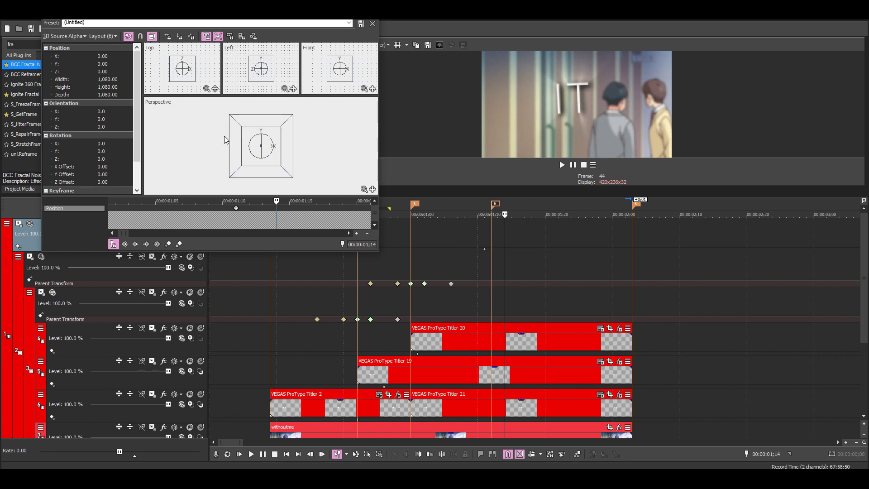
pyautogui.scroll(2, 334, 208)
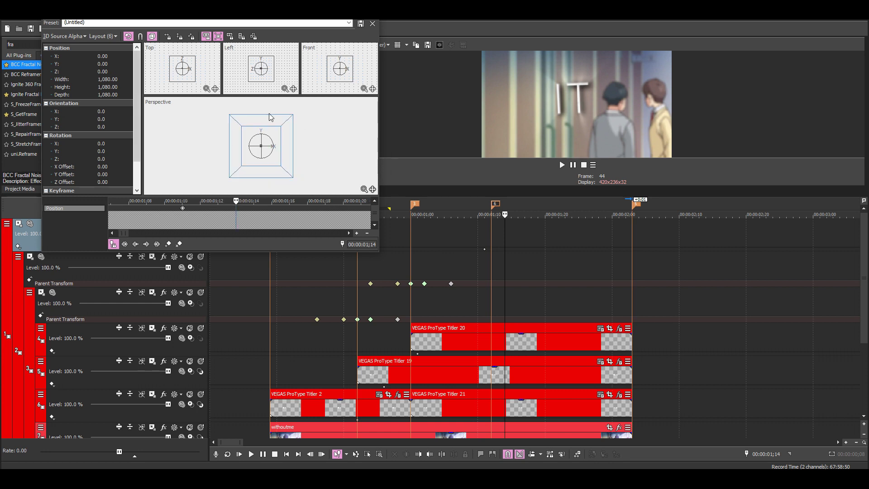
pyautogui.click(115, 72)
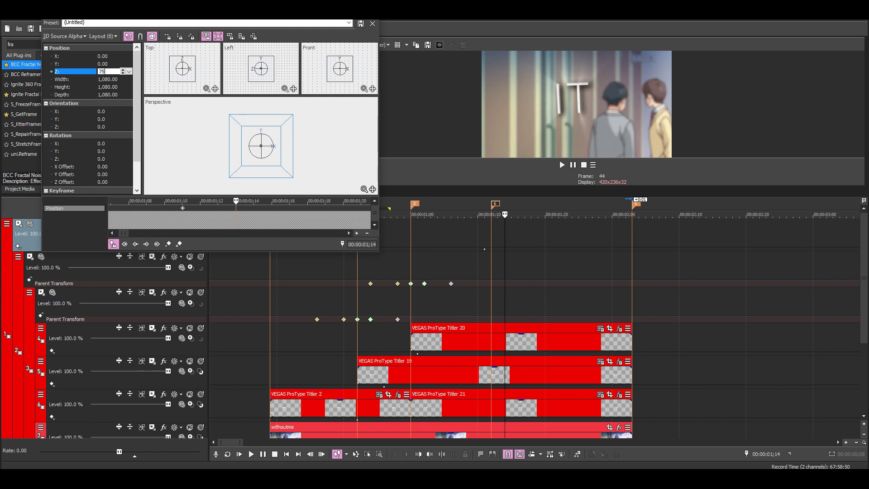
pyautogui.press('Return')
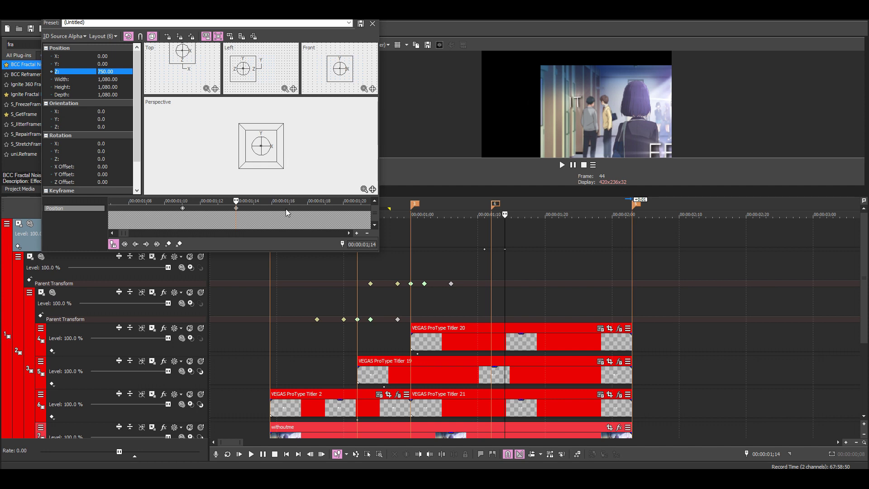
pyautogui.scroll(1, 287, 208)
pyautogui.moveTo(265, 161); pyautogui.dragTo(328, 182)
pyautogui.press('Left')
pyautogui.press('Left')
pyautogui.press('Left')
pyautogui.press('Left')
pyautogui.press('Left')
pyautogui.press('Left')
pyautogui.press('Left')
pyautogui.press('Left')
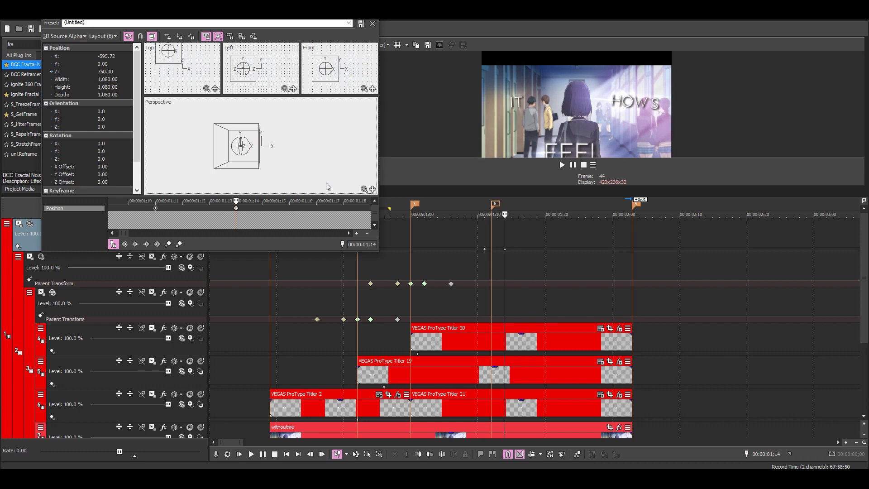
pyautogui.moveTo(326, 183); pyautogui.dragTo(347, 174)
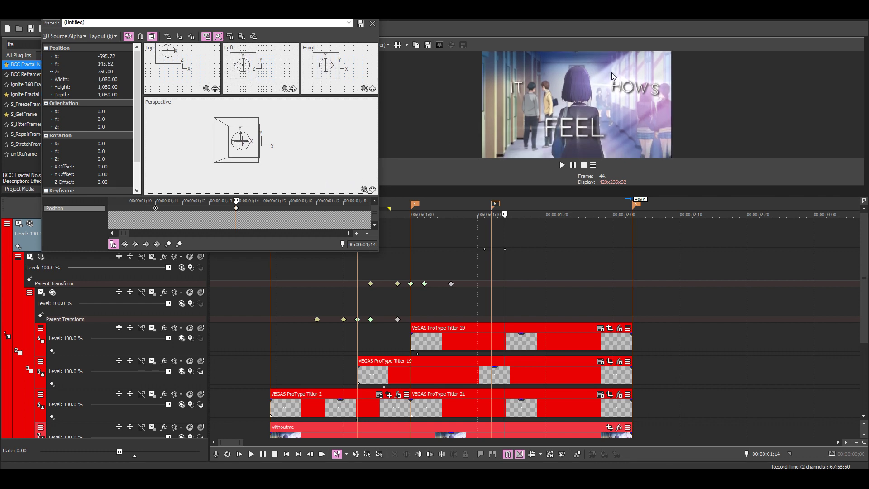
pyautogui.press('Up')
# Step: Set the layer position to X -592, Y 149 and check framing in an enlarged preview
pyautogui.click(117, 58)
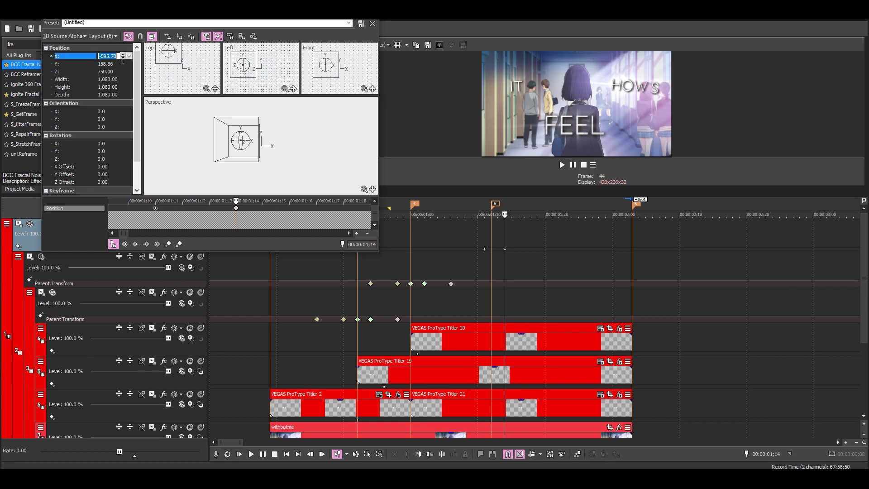
pyautogui.write('00')
pyautogui.click(116, 64)
pyautogui.press('BackSpace')
pyautogui.press('BackSpace')
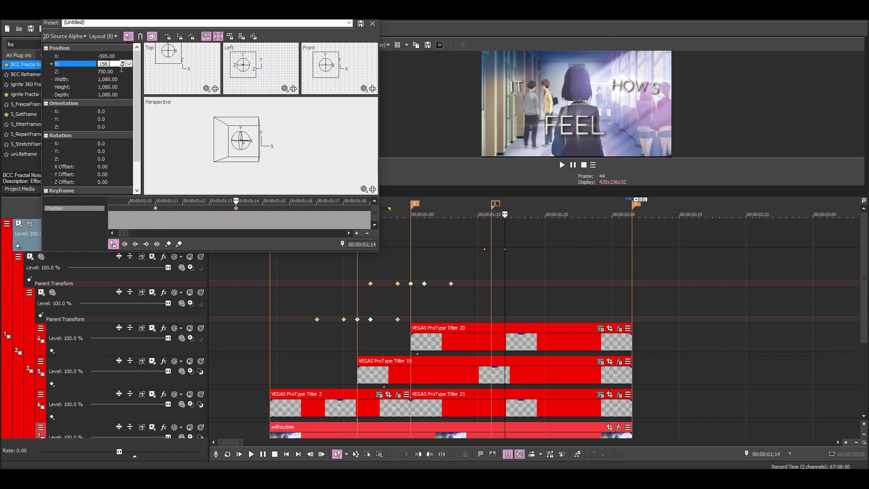
pyautogui.click(123, 65)
pyautogui.click(123, 64)
pyautogui.scroll(-4, 123, 65)
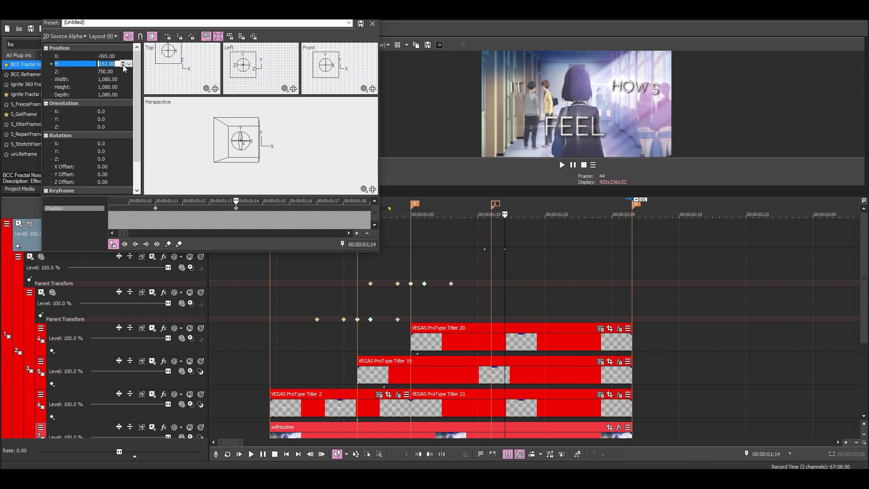
pyautogui.scroll(-2, 123, 65)
pyautogui.scroll(-1, 123, 65)
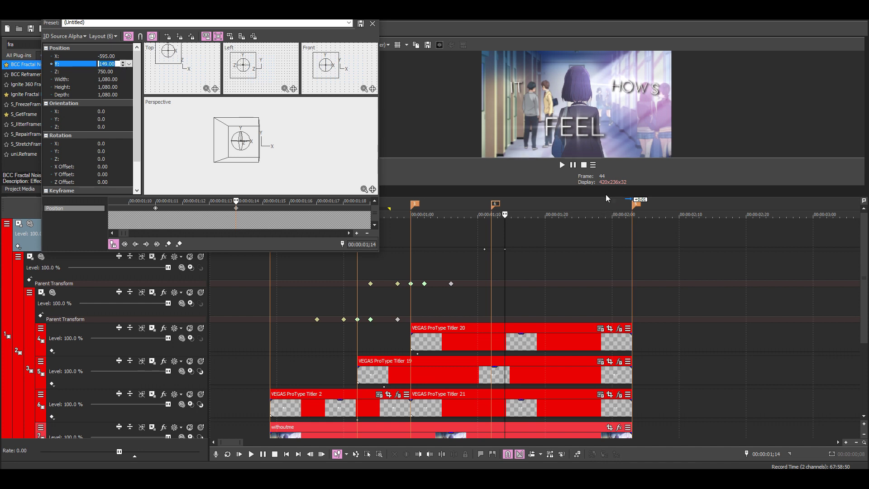
pyautogui.moveTo(606, 198); pyautogui.dragTo(616, 295)
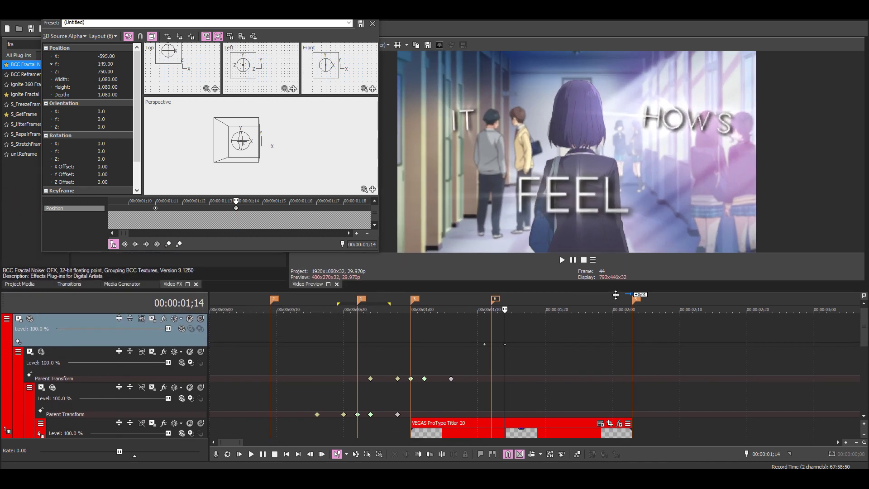
pyautogui.click(118, 57)
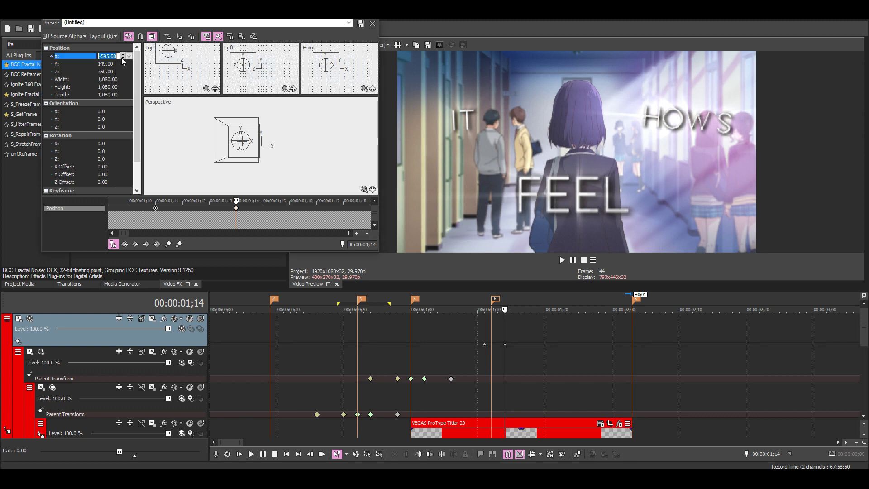
pyautogui.scroll(2, 123, 57)
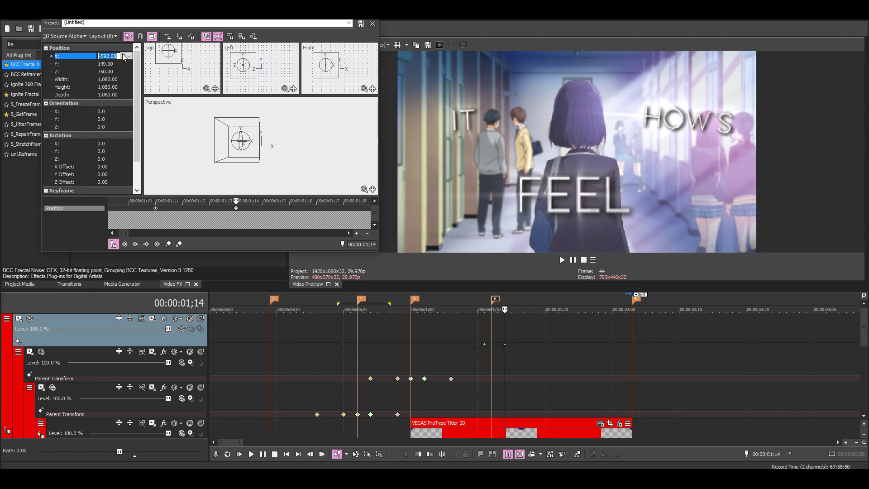
pyautogui.scroll(1, 123, 57)
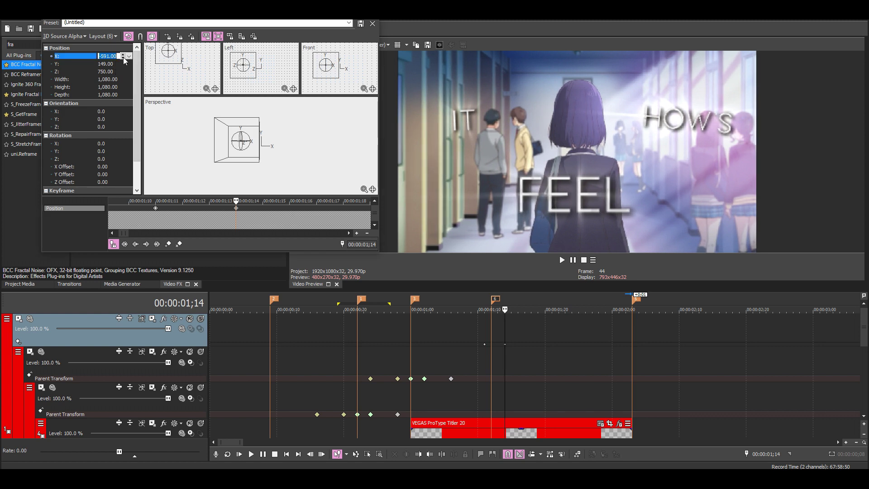
pyautogui.scroll(-1, 124, 61)
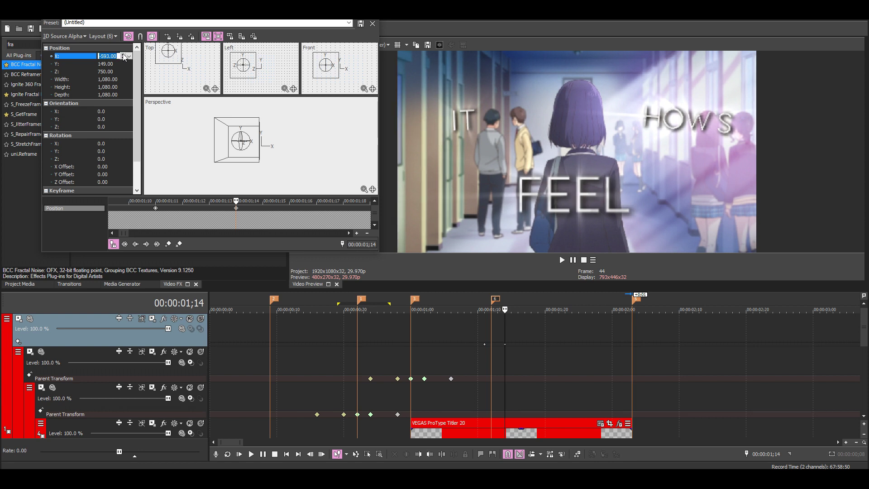
pyautogui.scroll(1, 124, 56)
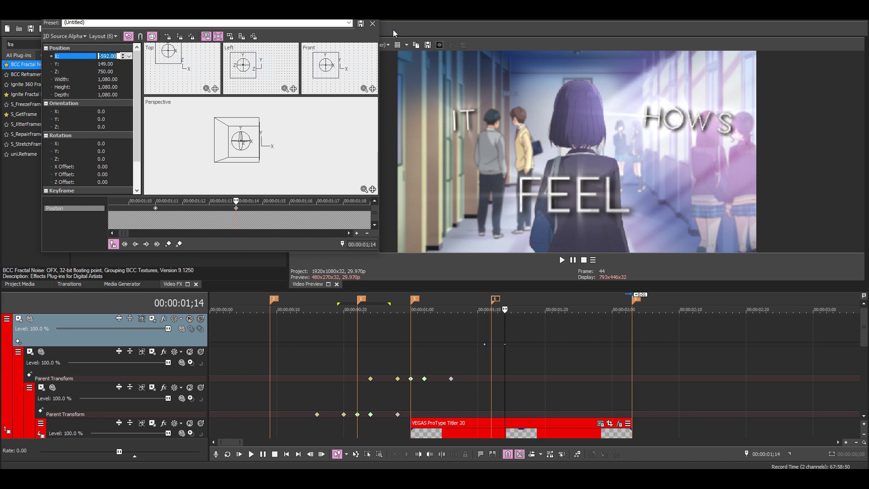
pyautogui.click(372, 24)
# Step: Add a top-track Parent Transform keyframe, move the 1;11 keyframe to 1;07, and add one at 1;08
pyautogui.click(493, 340)
pyautogui.scroll(4, 492, 340)
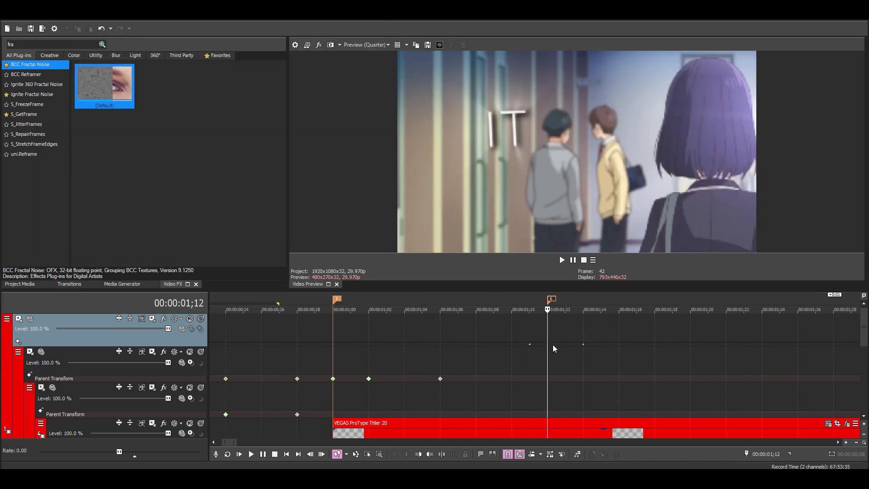
pyautogui.doubleClick(553, 346)
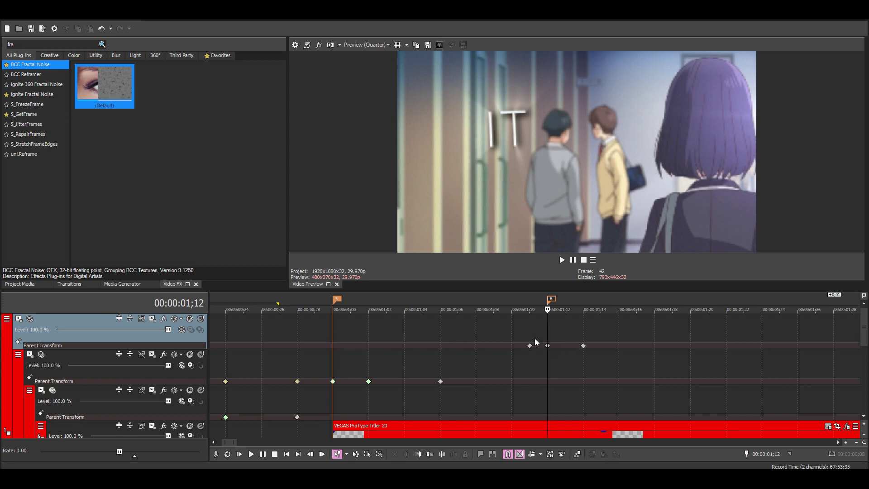
pyautogui.click(529, 345)
pyautogui.press('Left')
pyautogui.press('Left')
pyautogui.press('Left')
pyautogui.press('Left')
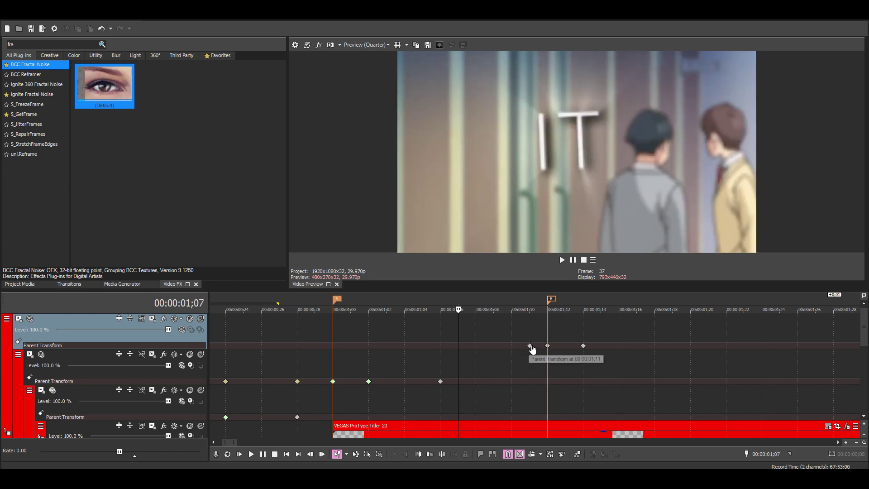
pyautogui.moveTo(530, 346); pyautogui.dragTo(458, 345)
pyautogui.doubleClick(478, 344)
# Step: Move the 1;14 keyframe to about 1;17, add one at 1;16, and spread two keyframes apart
pyautogui.click(554, 338)
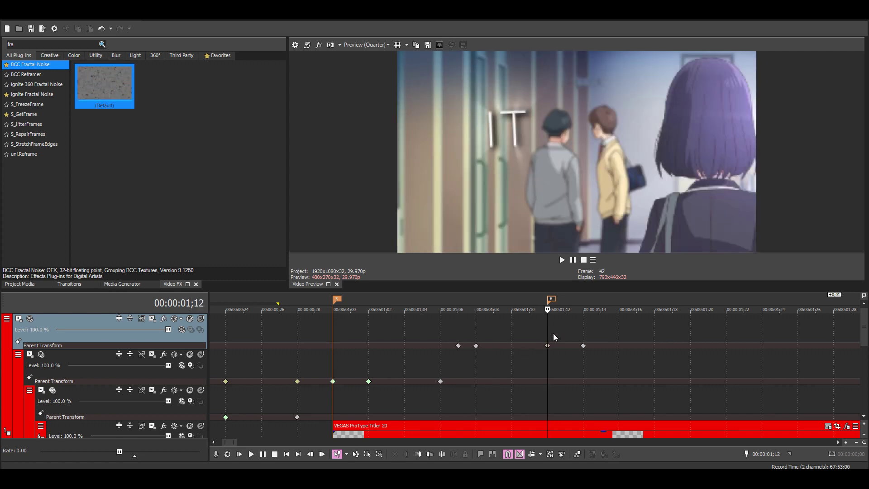
pyautogui.moveTo(583, 345); pyautogui.dragTo(637, 346)
pyautogui.click(620, 350)
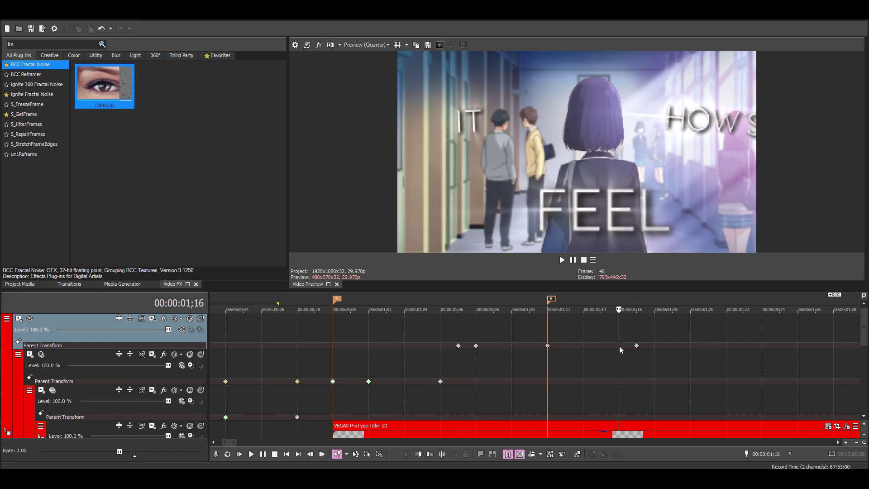
pyautogui.doubleClick(621, 349)
pyautogui.scroll(-3, 539, 335)
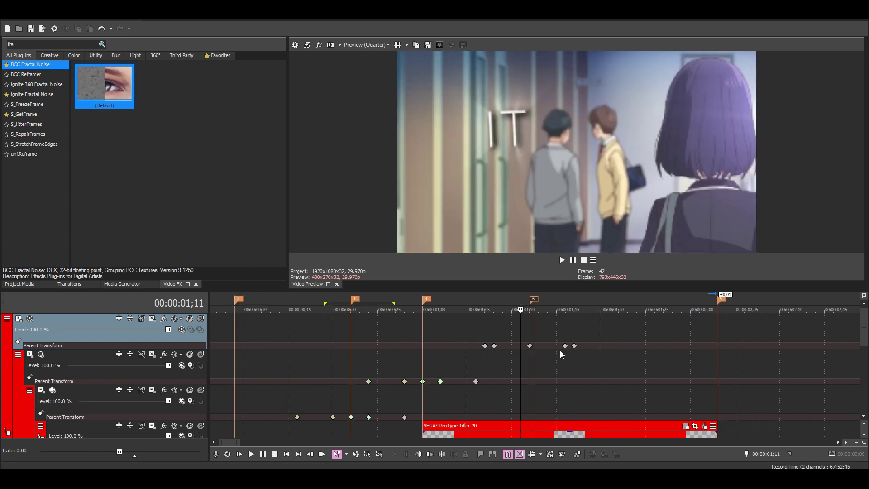
pyautogui.click(512, 349)
pyautogui.moveTo(503, 345); pyautogui.dragTo(476, 345)
# Step: Move the 01;06 keyframe to 01;04 and step through frames to check the motion
pyautogui.scroll(3, 520, 355)
pyautogui.press('Left')
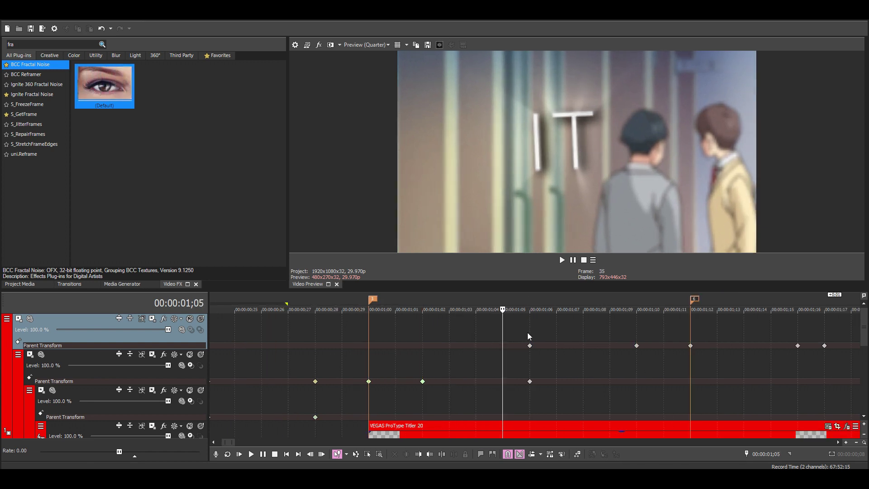
pyautogui.click(530, 356)
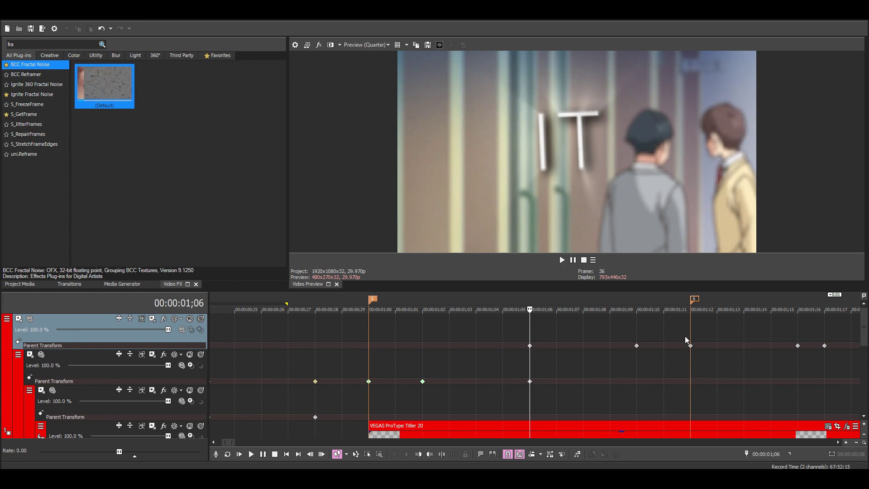
pyautogui.click(664, 340)
pyautogui.press('Left')
pyautogui.press('Left')
pyautogui.press('Left')
pyautogui.press('Left')
pyautogui.press('Left')
pyautogui.press('Left')
pyautogui.press('Left')
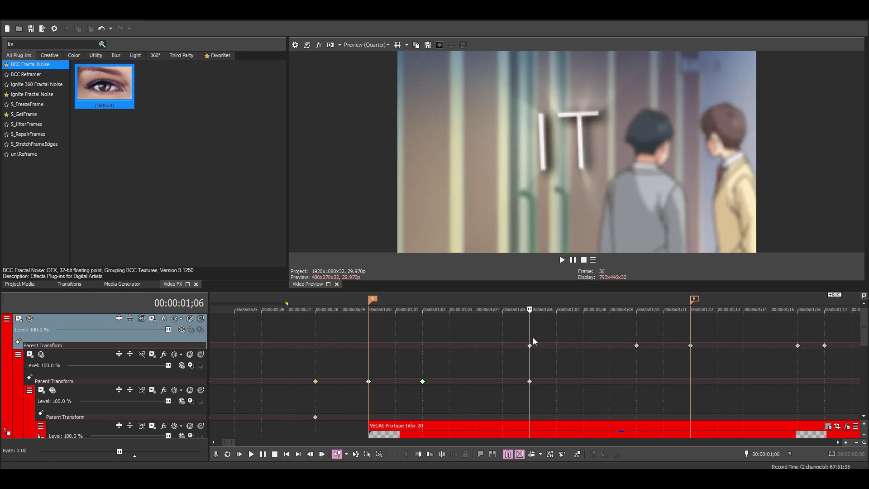
pyautogui.press('Right')
pyautogui.press('Right')
pyautogui.moveTo(529, 346); pyautogui.dragTo(476, 346)
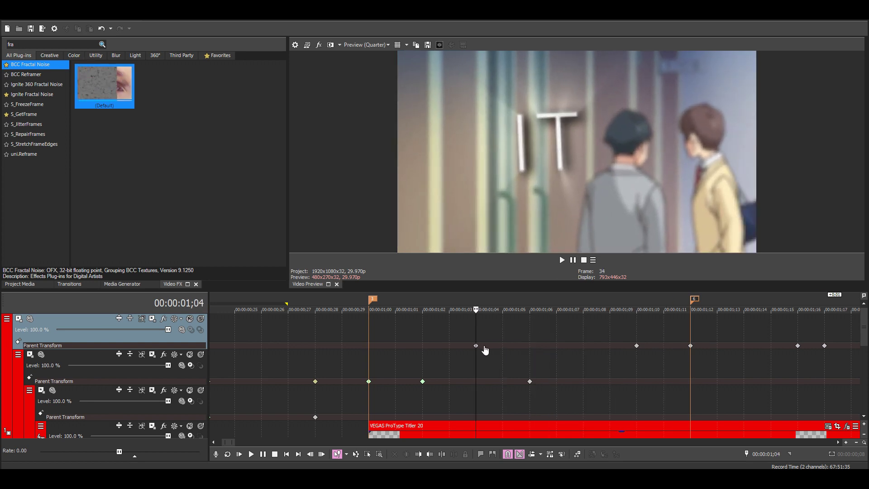
pyautogui.press('Left')
pyautogui.press('Left')
pyautogui.press('Left')
pyautogui.press('Right')
pyautogui.press('Right')
pyautogui.press('Right')
pyautogui.press('Right')
pyautogui.press('Right')
pyautogui.press('Right')
pyautogui.press('Right')
pyautogui.press('Right')
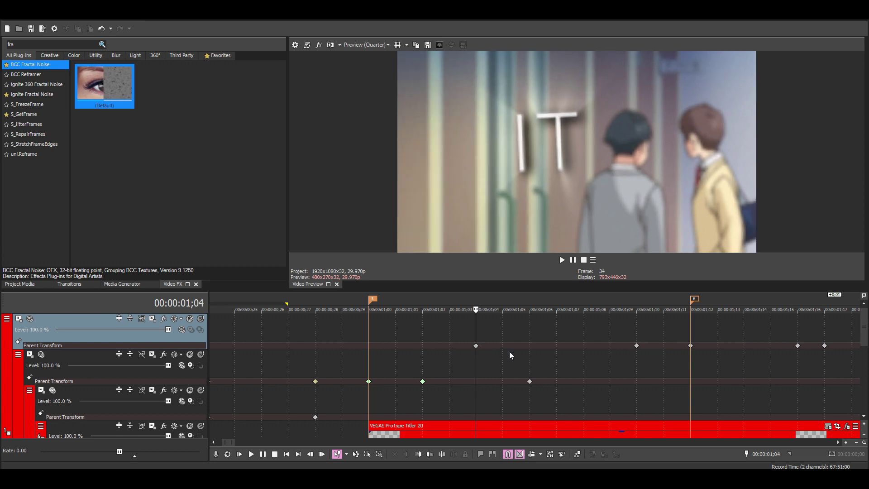
pyautogui.press('Right')
pyautogui.press('Right')
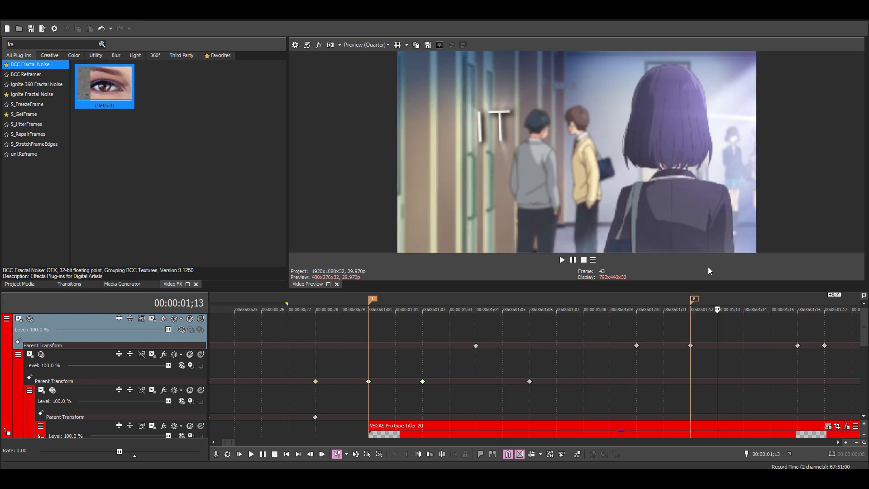
pyautogui.press('Left')
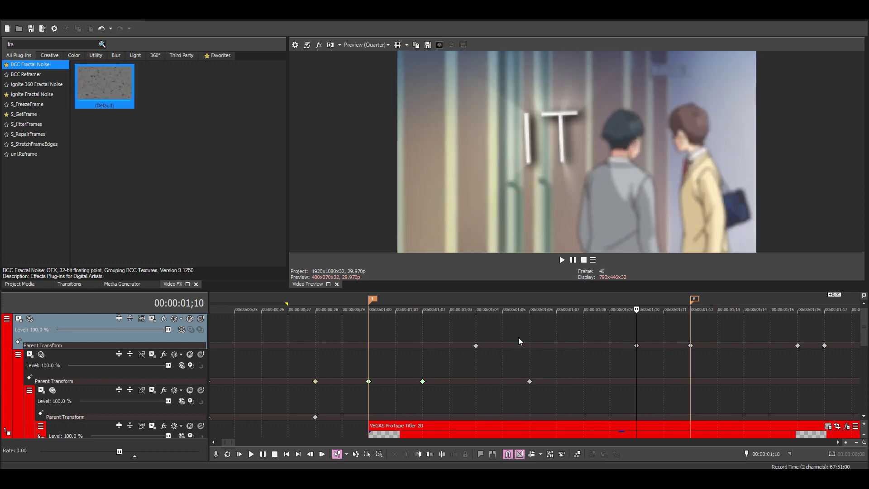
pyautogui.press('Left')
pyautogui.press('Left')
pyautogui.press('Left')
pyautogui.press('Left')
pyautogui.press('Left')
pyautogui.press('Left')
pyautogui.click(530, 382)
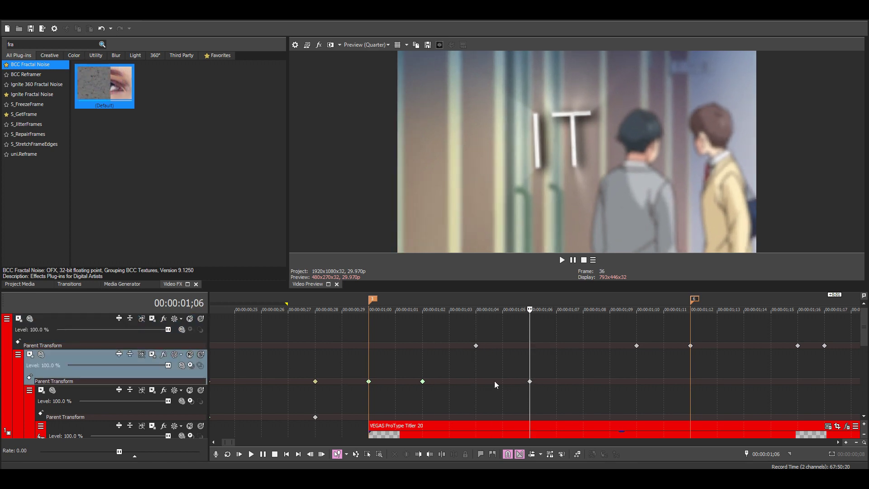
# Step: Set two camera keyframes to Slow, the 01;12 keyframe to Fast, and ease the next one
pyautogui.scroll(-2, 479, 348)
pyautogui.rightClick(494, 346)
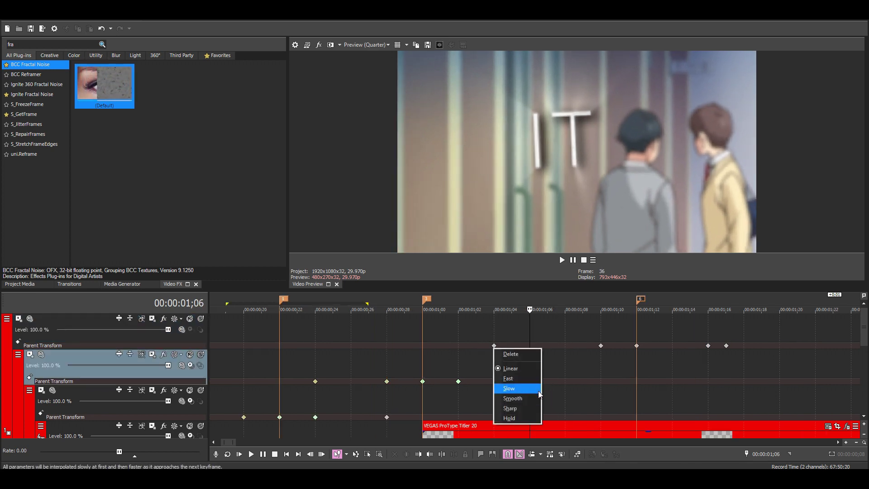
pyautogui.click(509, 388)
pyautogui.rightClick(601, 346)
pyautogui.click(620, 388)
pyautogui.scroll(-2, 616, 358)
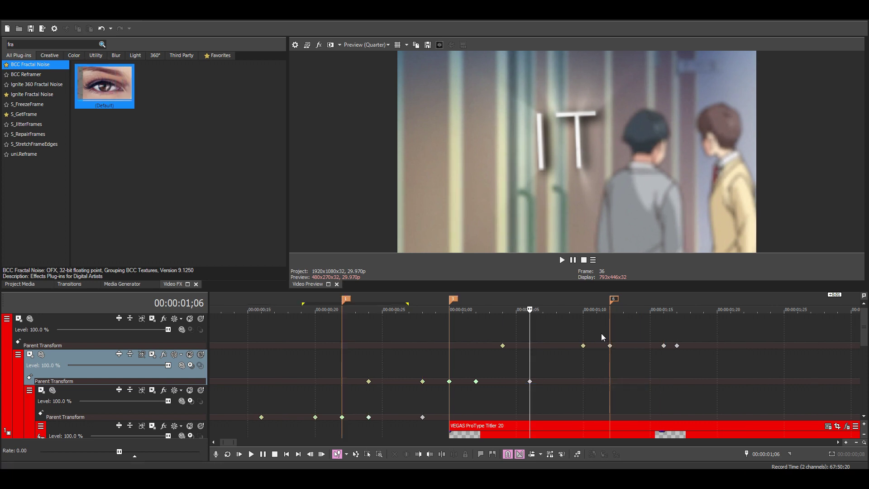
pyautogui.click(610, 345)
pyautogui.rightClick(610, 346)
pyautogui.click(625, 378)
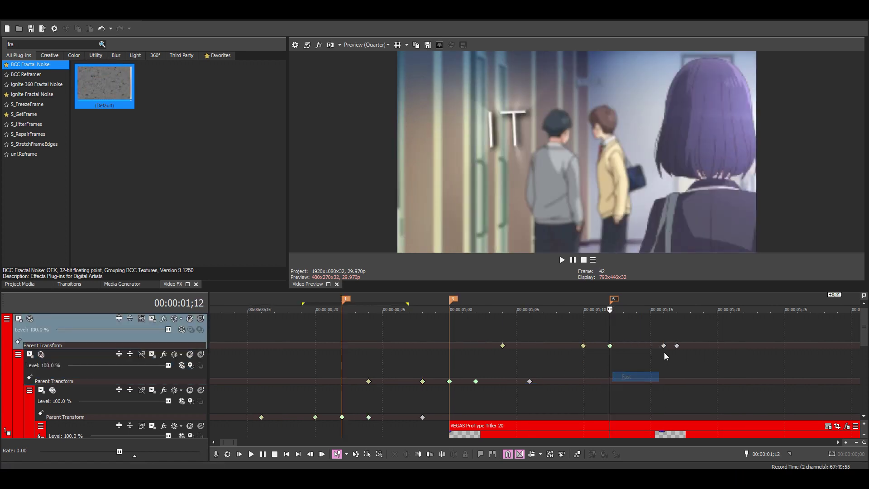
pyautogui.rightClick(664, 346)
pyautogui.click(678, 368)
pyautogui.click(663, 345)
# Step: Preview the eased move from 01;12 to 01;17, then move the playhead to 01;24
pyautogui.scroll(-2, 645, 335)
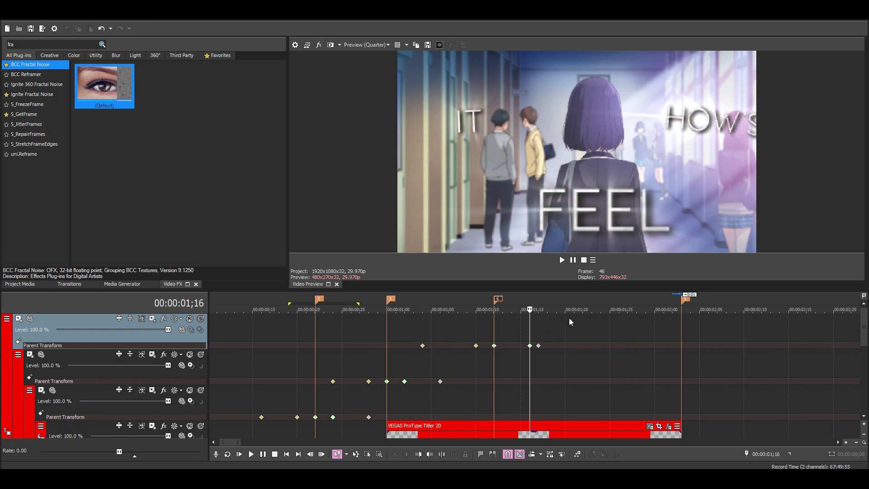
pyautogui.click(503, 330)
pyautogui.moveTo(497, 308); pyautogui.dragTo(666, 317)
pyautogui.click(528, 324)
pyautogui.scroll(2, 528, 324)
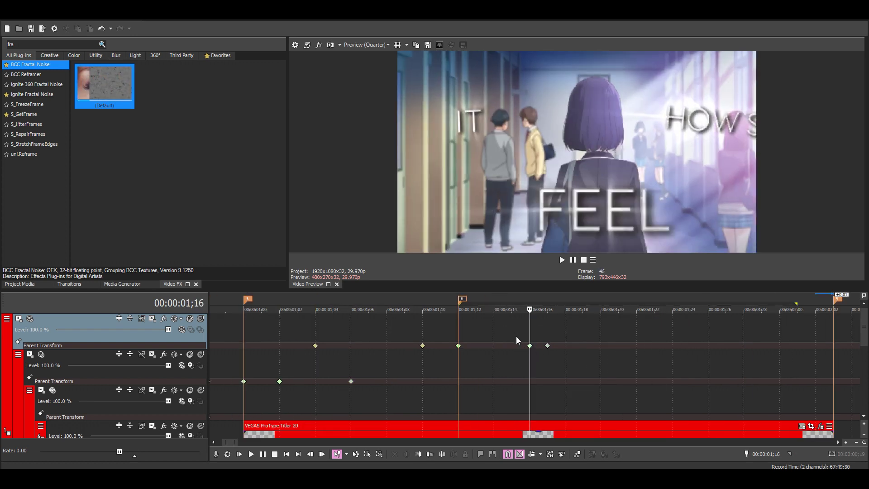
pyautogui.click(459, 333)
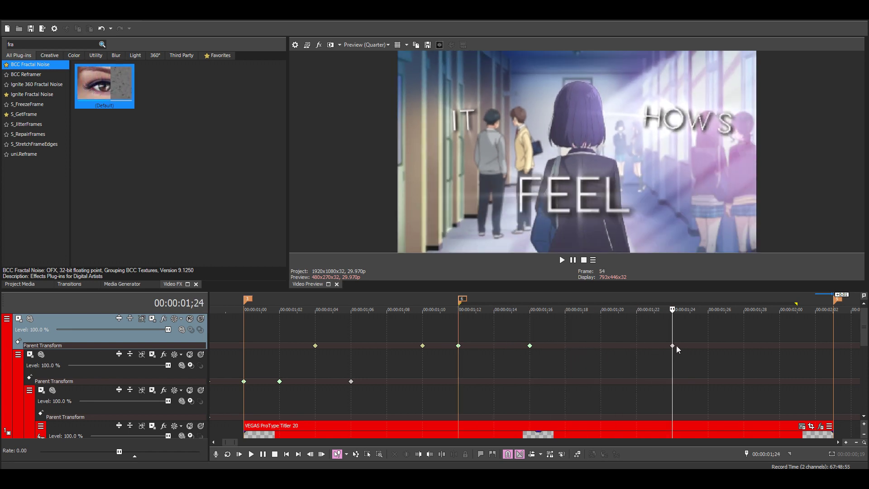
pyautogui.click(544, 325)
pyautogui.scroll(-1, 544, 325)
pyautogui.scroll(-1, 544, 325)
pyautogui.click(596, 333)
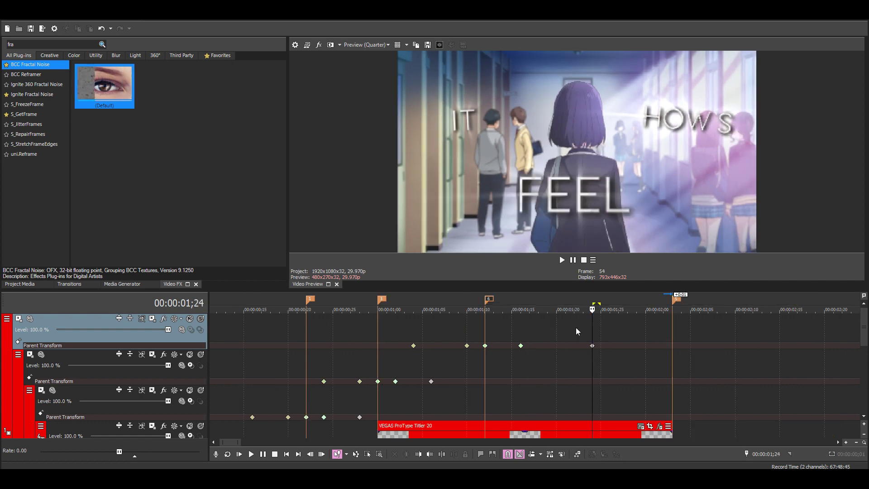
# Step: Play back the whole lyric title sequence from about 01;09 and from the start
pyautogui.press('space')
pyautogui.click(467, 324)
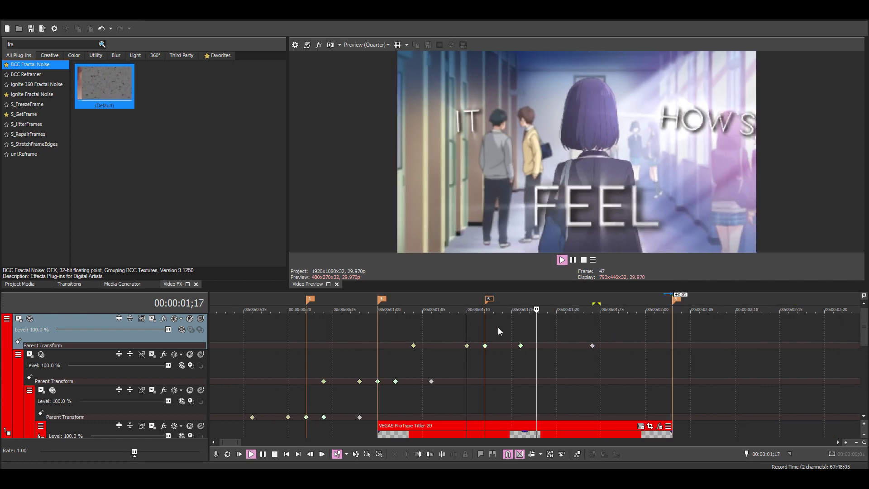
pyautogui.press('space')
pyautogui.scroll(-3, 569, 330)
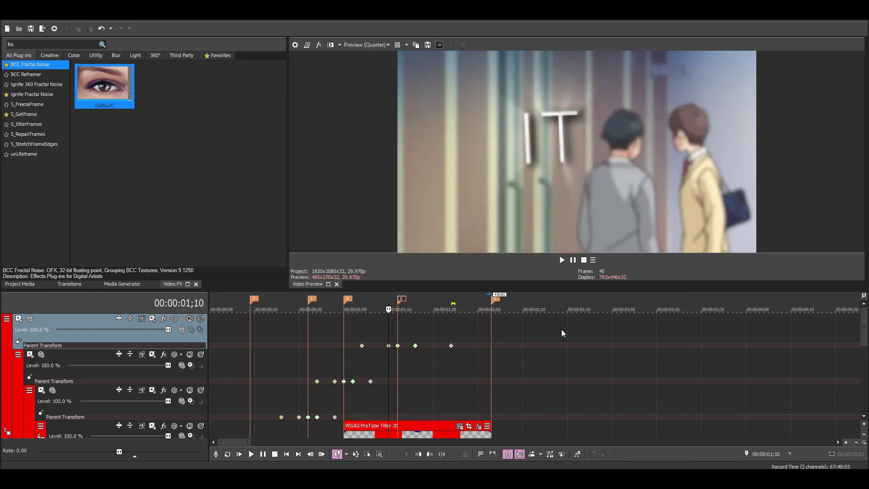
pyautogui.click(276, 359)
pyautogui.press('space')
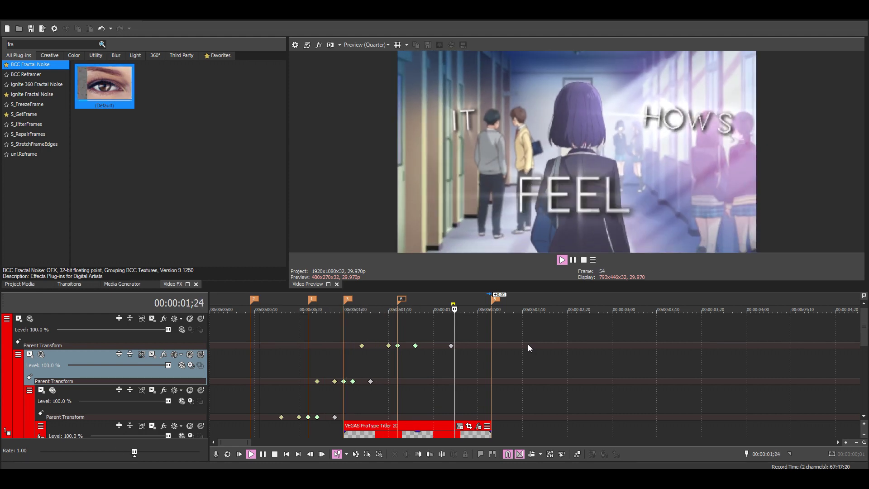
pyautogui.press('space')
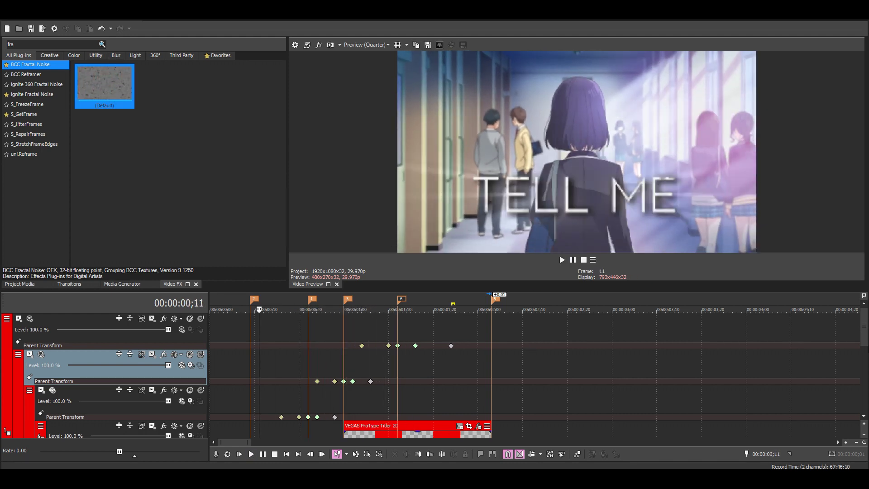
# Step: Drag the preview/timeline divider upward so all title, clip and audio tracks show
pyautogui.moveTo(820, 296); pyautogui.dragTo(821, 186)
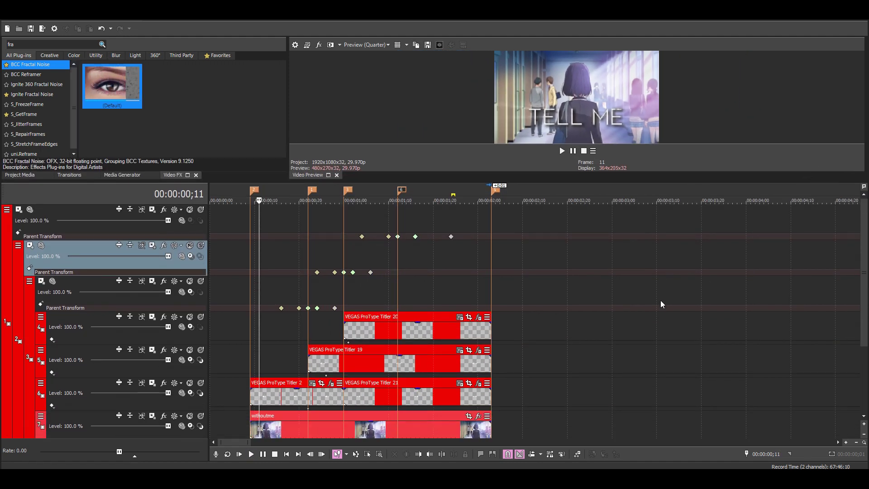
pyautogui.scroll(-1, 528, 314)
pyautogui.scroll(-2, 528, 315)
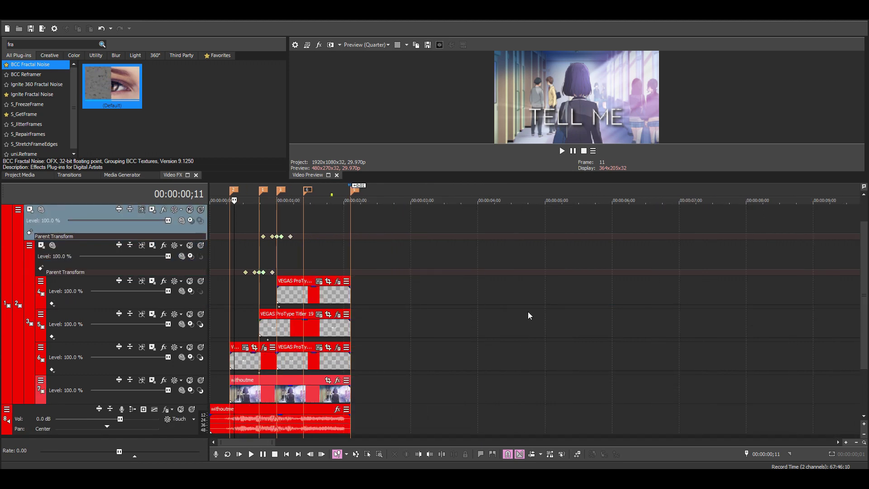
pyautogui.scroll(2, 528, 314)
# Step: On track 3, compare frames 21 and 22 where HOW'S appears, then settle on frame 20
pyautogui.scroll(1, 865, 277)
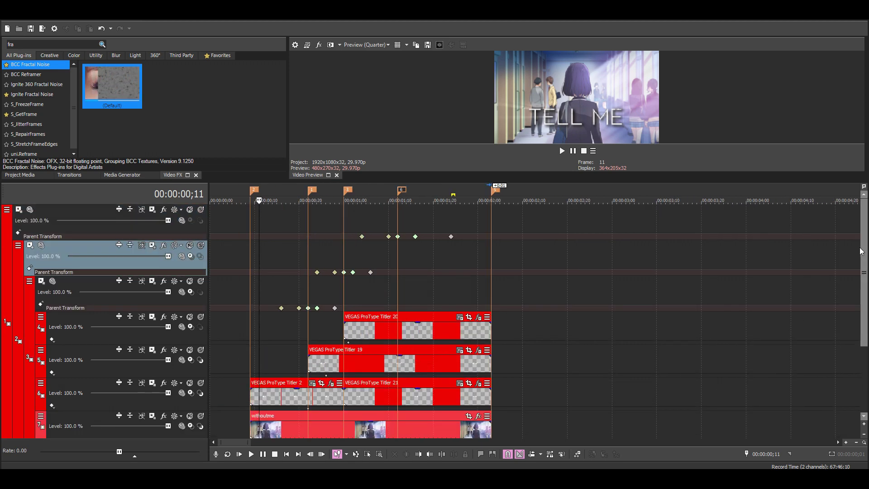
pyautogui.click(254, 282)
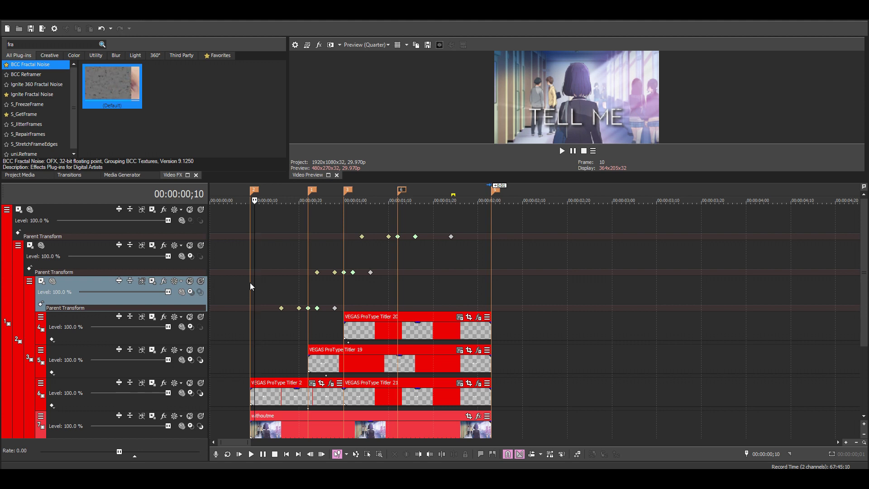
pyautogui.scroll(5, 341, 297)
pyautogui.click(426, 324)
pyautogui.scroll(4, 453, 323)
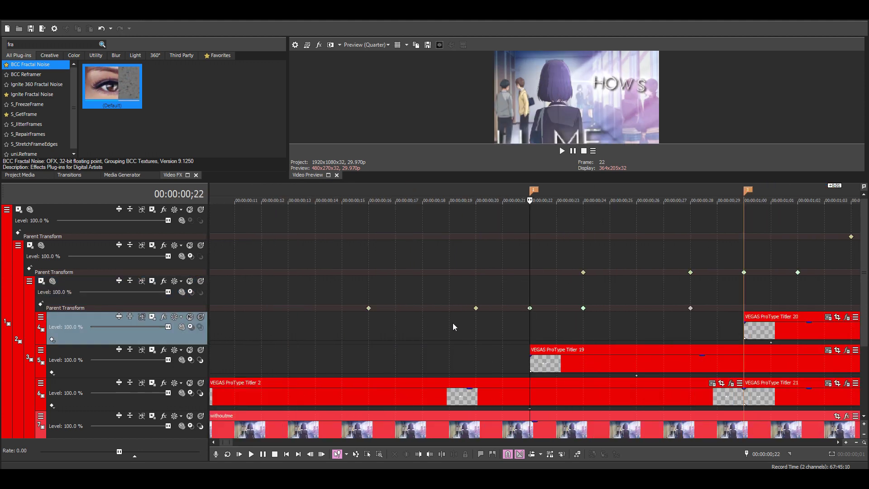
pyautogui.press('Left')
pyautogui.press('Right')
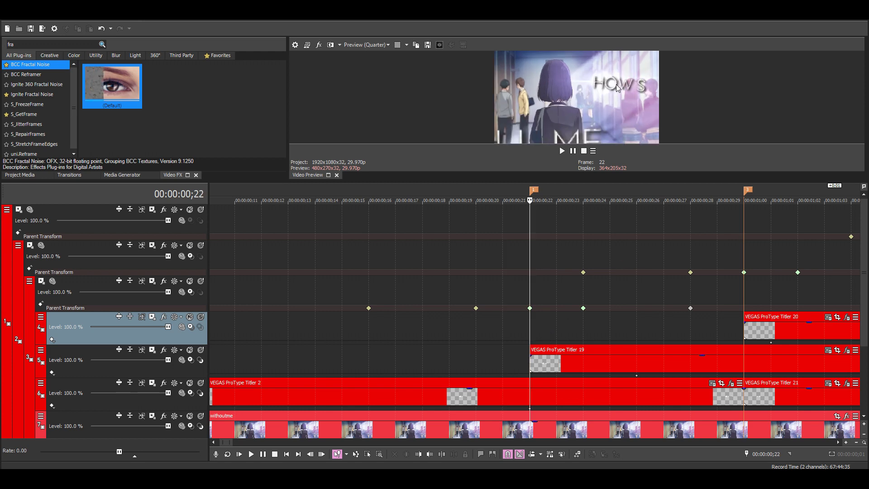
pyautogui.press('Left')
pyautogui.press('Right')
pyautogui.press('Left')
pyautogui.press('Right')
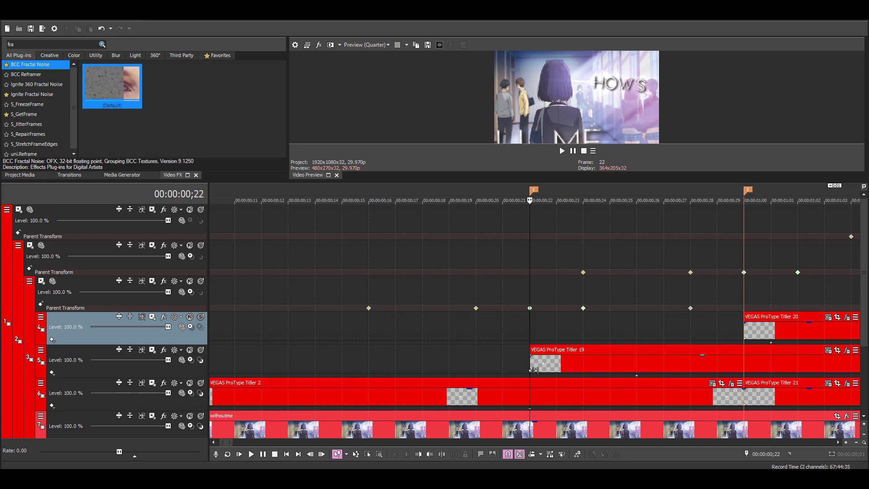
pyautogui.press('Left')
pyautogui.press('Left')
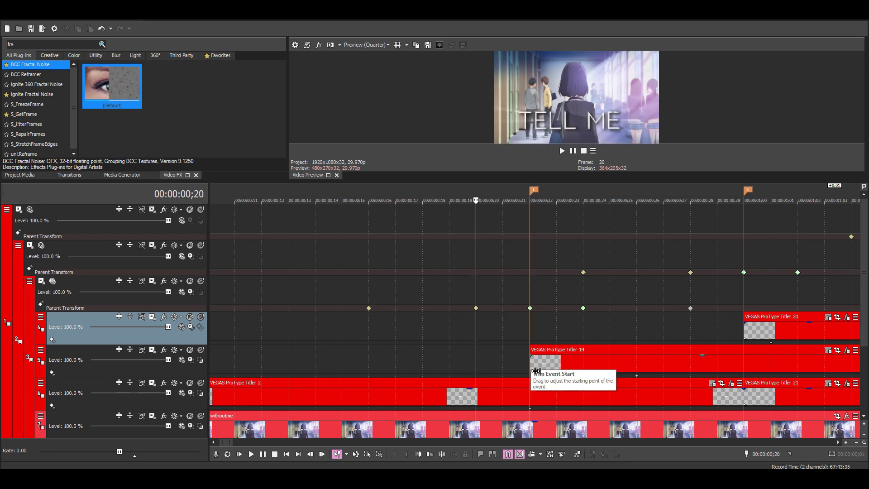
# Step: Extend the HOW'S title's start back to frame 20 and play back the overlap with TELL ME
pyautogui.moveTo(535, 371); pyautogui.dragTo(581, 362)
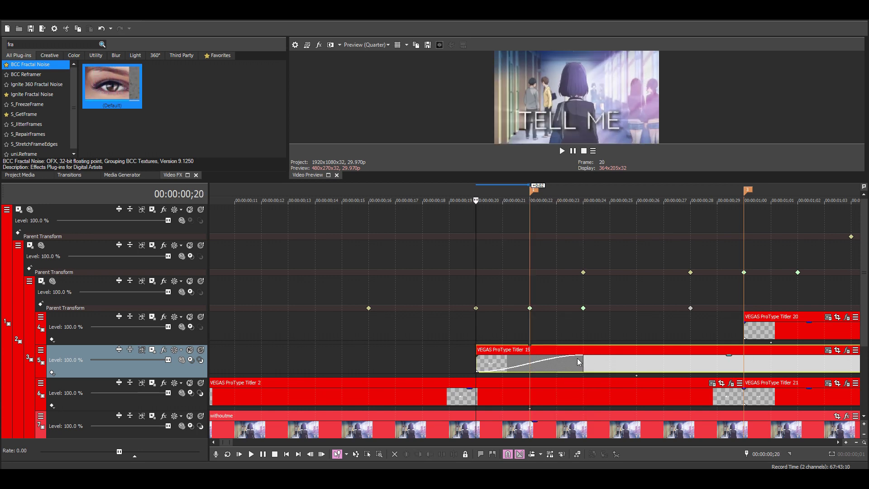
pyautogui.click(455, 353)
pyautogui.press('space')
pyautogui.scroll(-4, 468, 363)
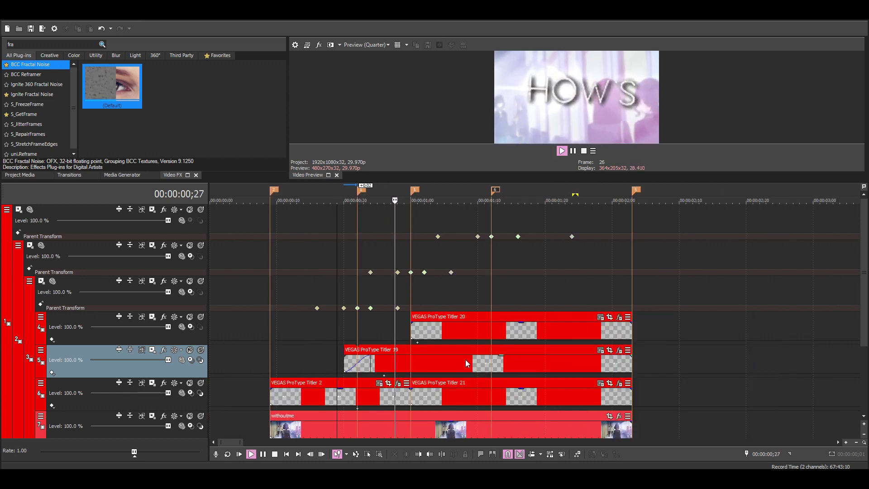
pyautogui.press('space')
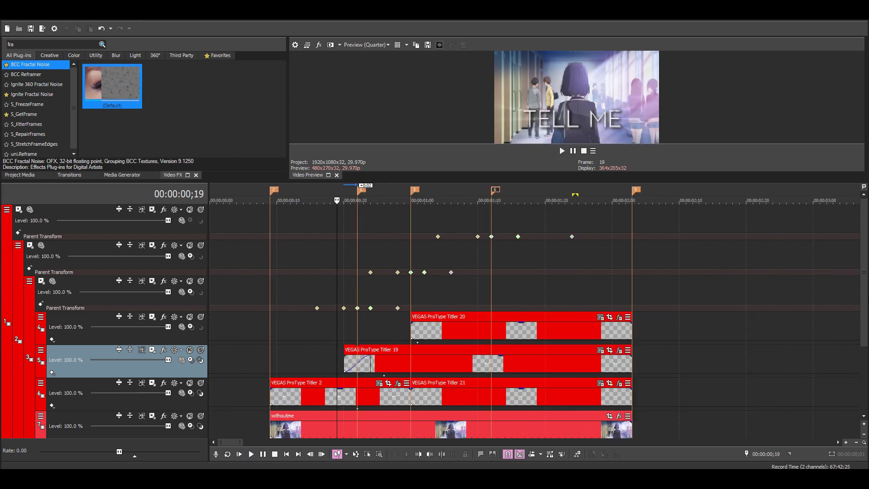
pyautogui.click(278, 282)
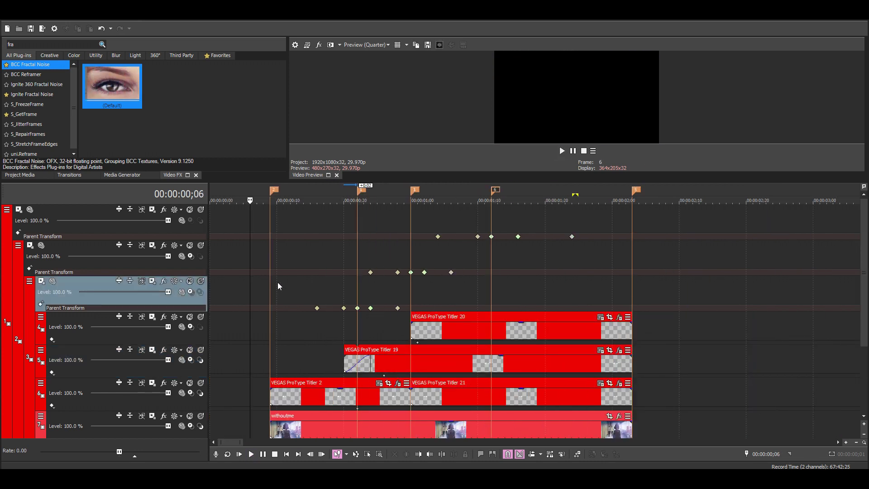
# Step: Insert an empty video track above track 2 with Ctrl+Shift+Q and make it the active track
pyautogui.click(276, 291)
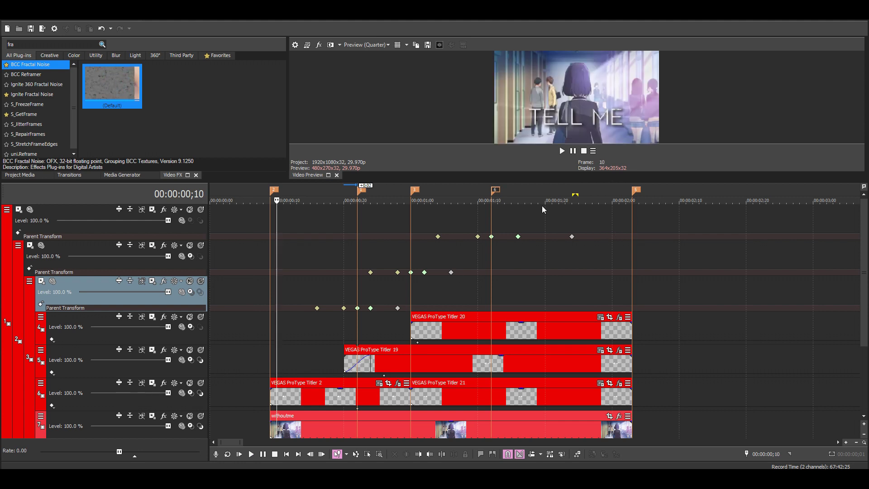
pyautogui.click(277, 240)
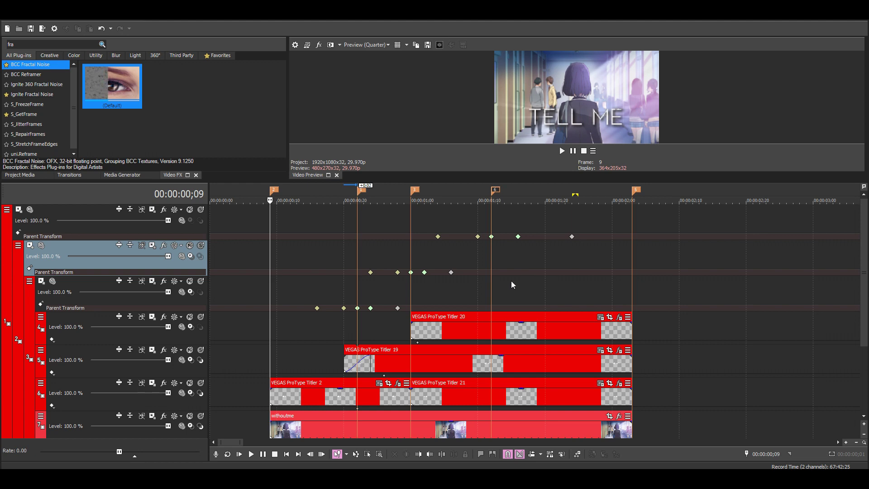
pyautogui.hotkey('ctrl', 'shift', 'q')
pyautogui.click(30, 244)
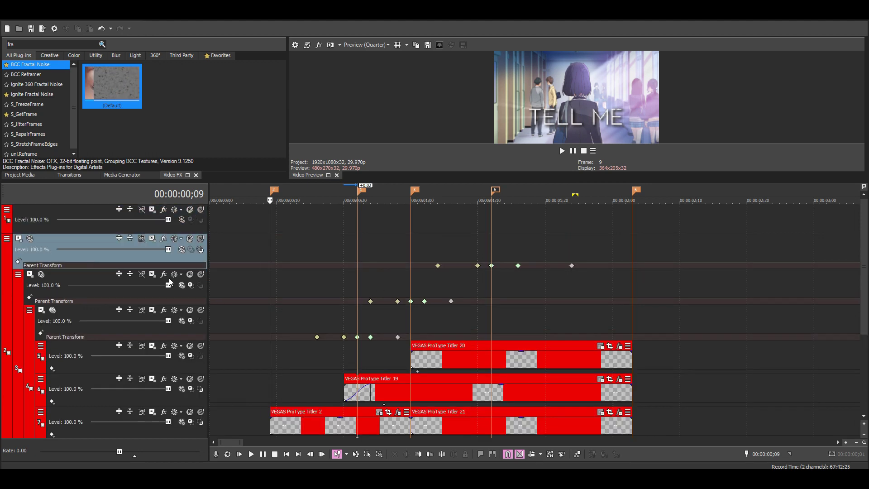
pyautogui.scroll(-3, 857, 250)
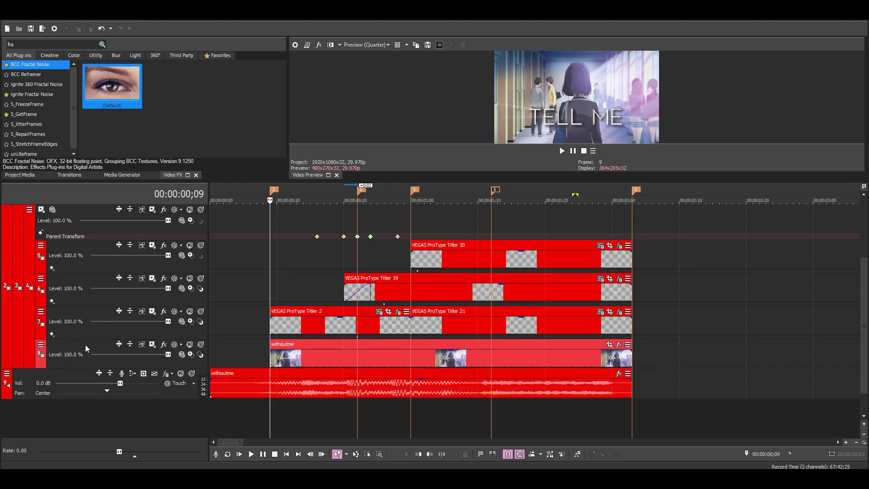
pyautogui.click(189, 363)
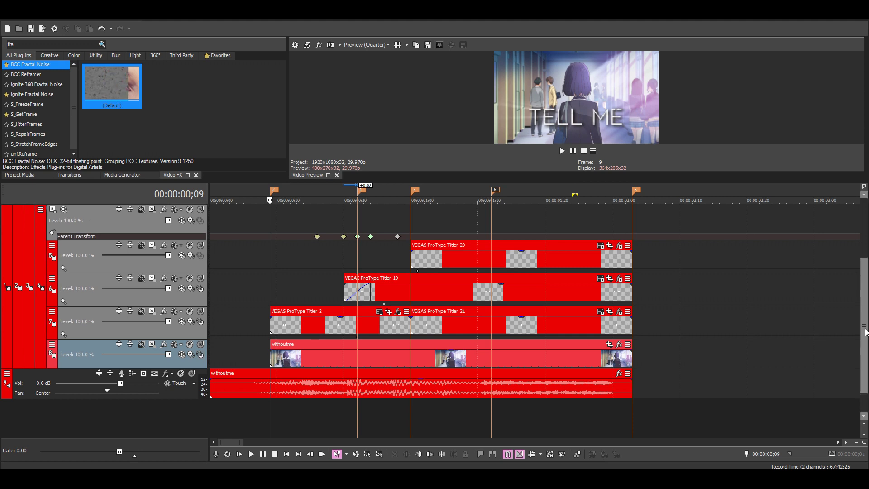
pyautogui.scroll(3, 863, 327)
pyautogui.click(273, 224)
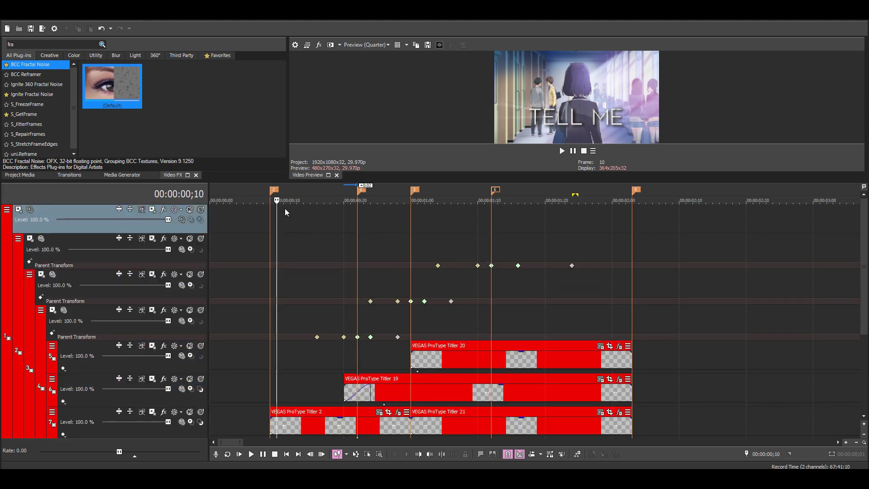
pyautogui.click(37, 45)
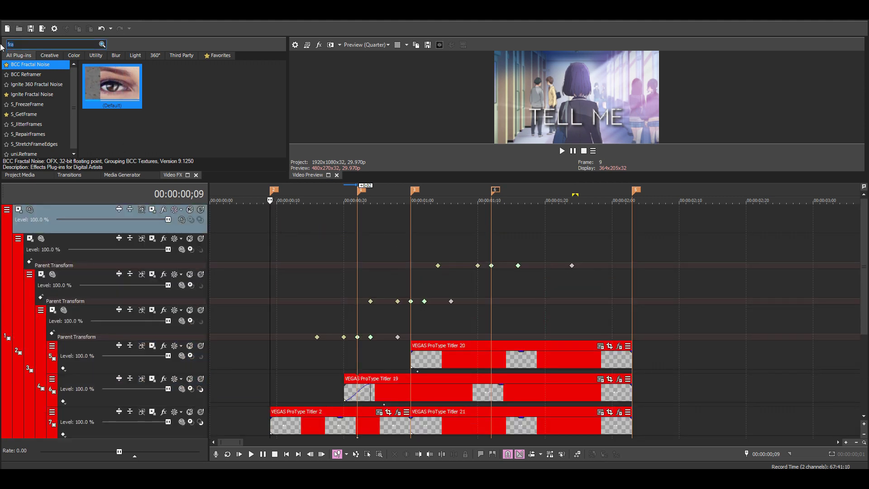
# Step: Apply S_BlurMoCurves' Reflect preset to track 1 and float its Track FX window
pyautogui.press('BackSpace')
pyautogui.press('BackSpace')
pyautogui.press('BackSpace')
pyautogui.write('moc')
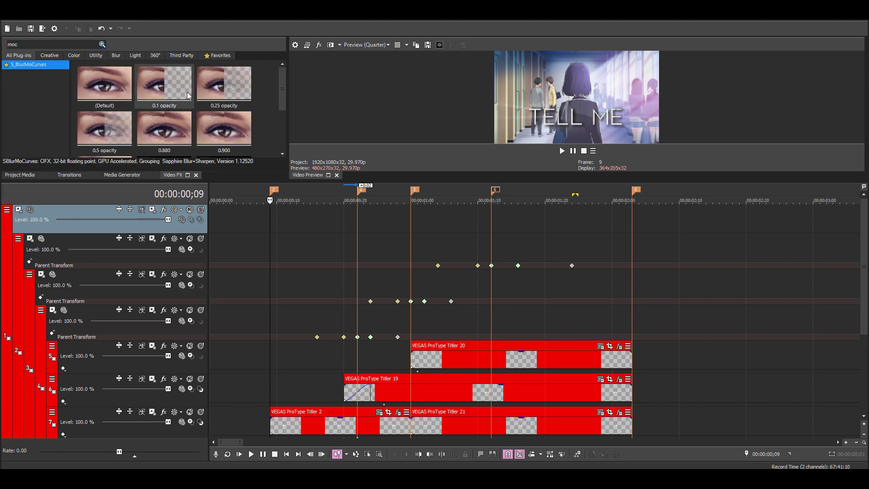
pyautogui.scroll(-2, 210, 132)
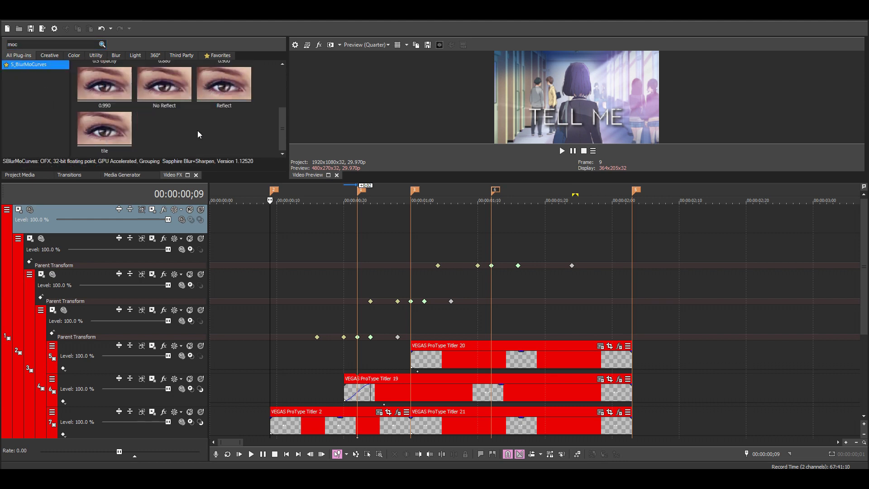
pyautogui.moveTo(221, 96); pyautogui.dragTo(56, 219)
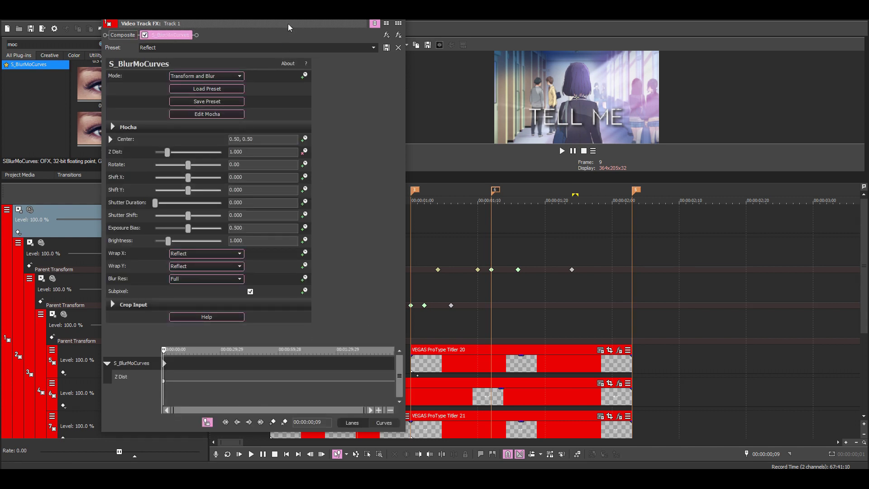
pyautogui.moveTo(288, 27); pyautogui.dragTo(245, 24)
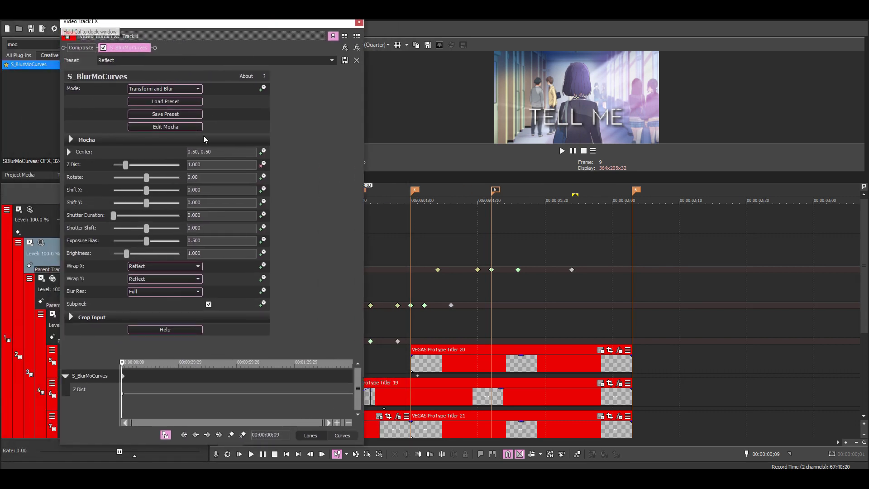
# Step: Keyframe Z Dist at 0.4 on frame 9 and 0.88 on frame 13
pyautogui.click(96, 167)
pyautogui.write('.4')
pyautogui.press('Return')
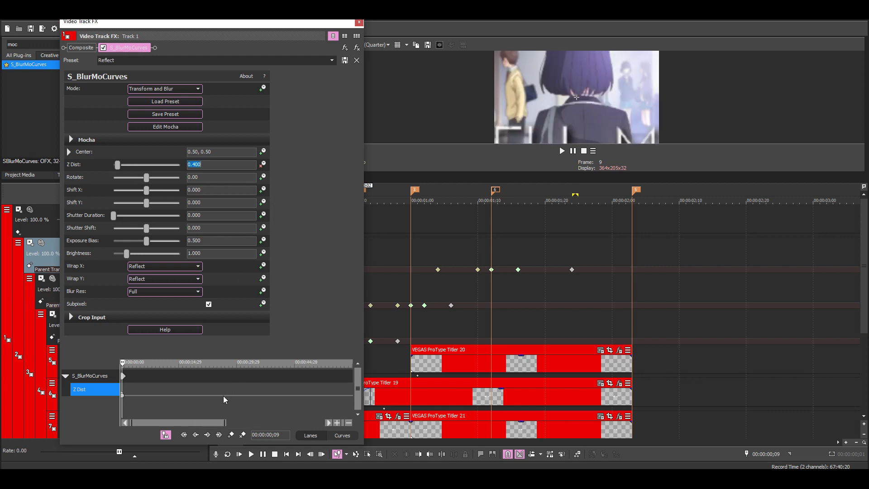
pyautogui.click(135, 396)
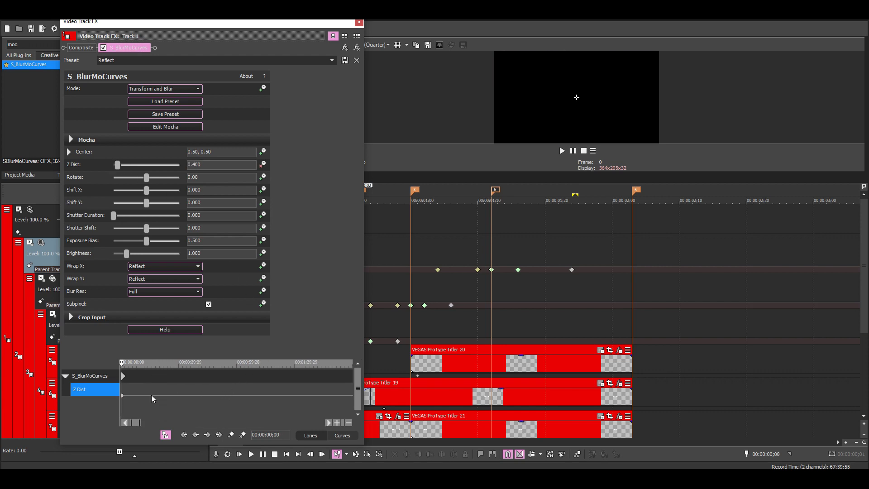
pyautogui.click(158, 395)
pyautogui.scroll(10, 218, 404)
pyautogui.scroll(-5, 218, 404)
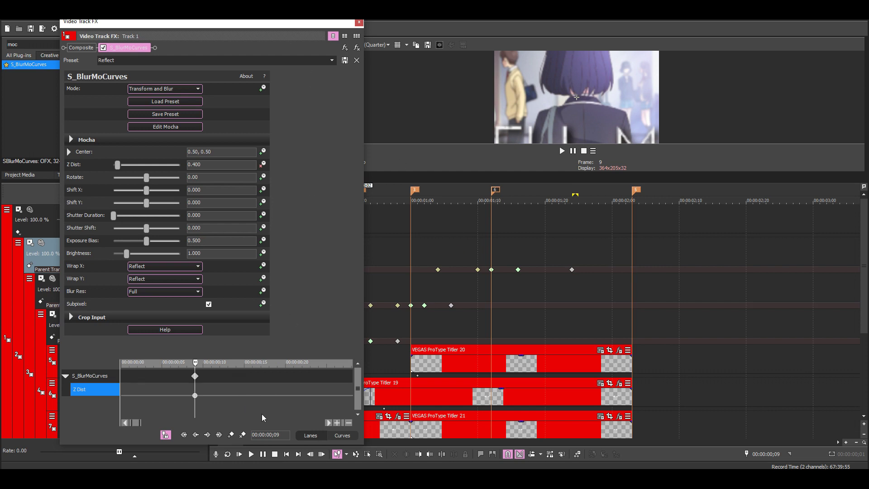
pyautogui.press('Right')
pyautogui.press('Right')
pyautogui.press('Right')
pyautogui.press('Right')
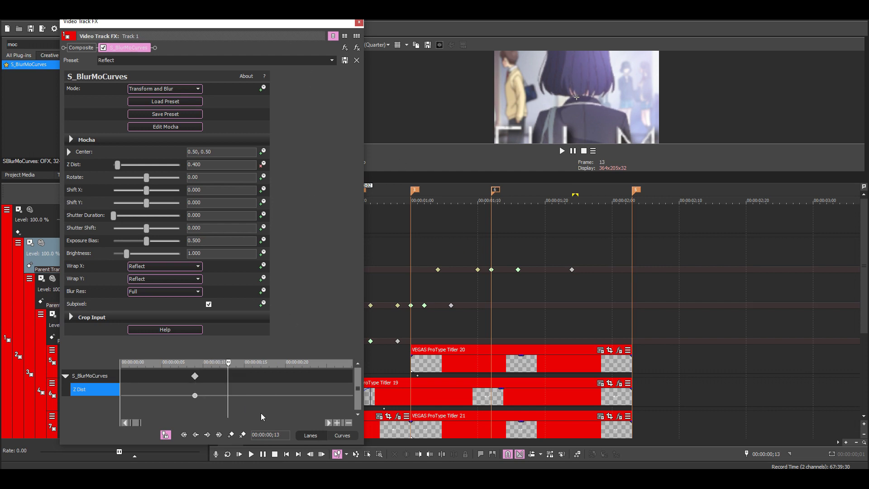
pyautogui.write('0.88')
pyautogui.press('Return')
# Step: Key Z Dist 1 at frame 21, give the frame 9 keyframe a Slow Fade, and play back the zoom
pyautogui.press('Right')
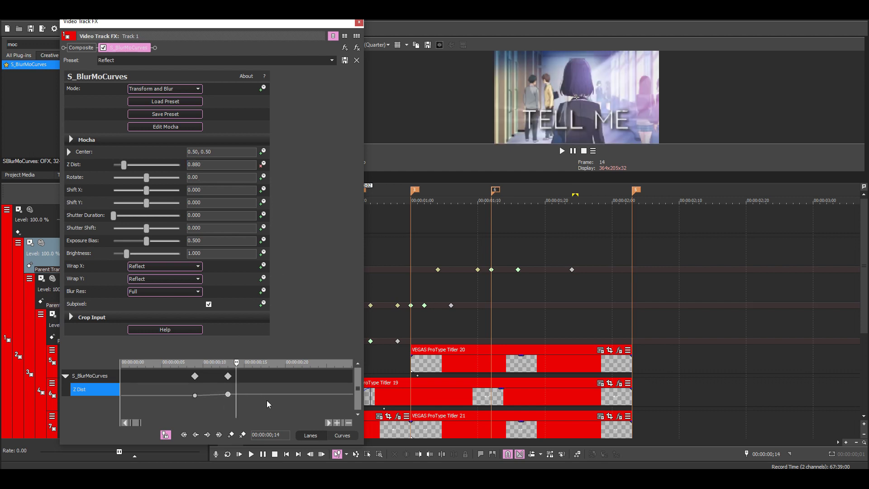
pyautogui.press('Right')
pyautogui.press('Right')
pyautogui.press('Right')
pyautogui.press('Right')
pyautogui.press('Right')
pyautogui.press('Right')
pyautogui.press('Right')
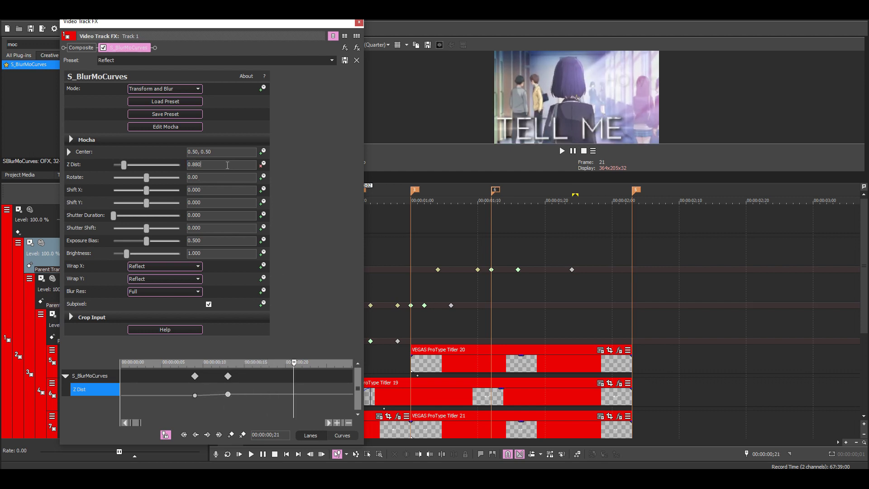
pyautogui.write('1')
pyautogui.press('Return')
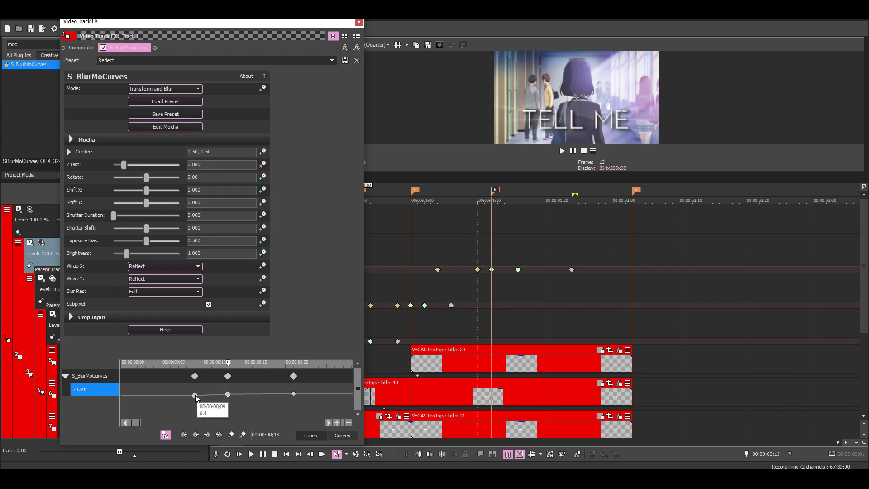
pyautogui.rightClick(195, 395)
pyautogui.click(242, 347)
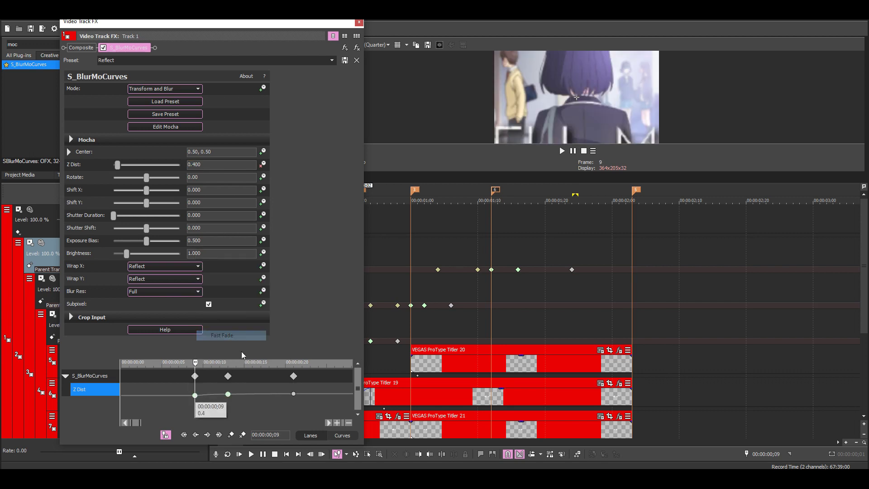
pyautogui.click(360, 22)
pyautogui.press('space')
pyautogui.scroll(-5, 493, 339)
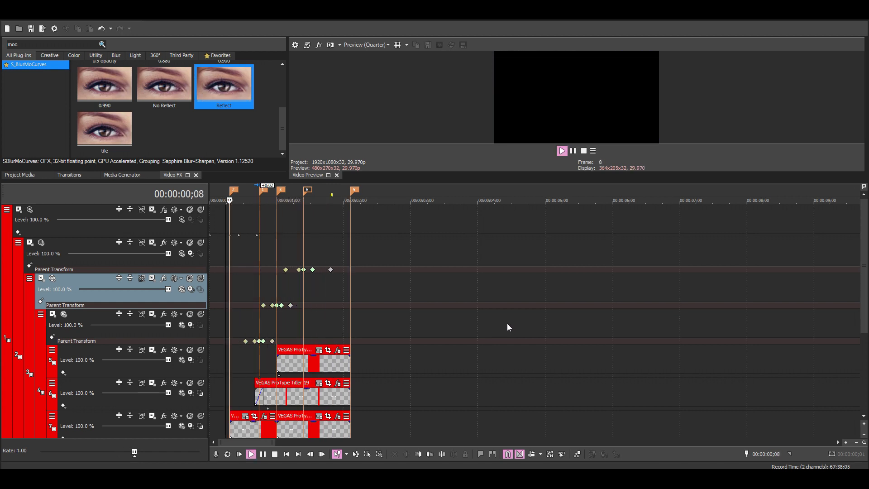
# Step: Stop the zoom playback and start a new VEGAS Pro 16.0 instance from Windows search
pyautogui.press('space')
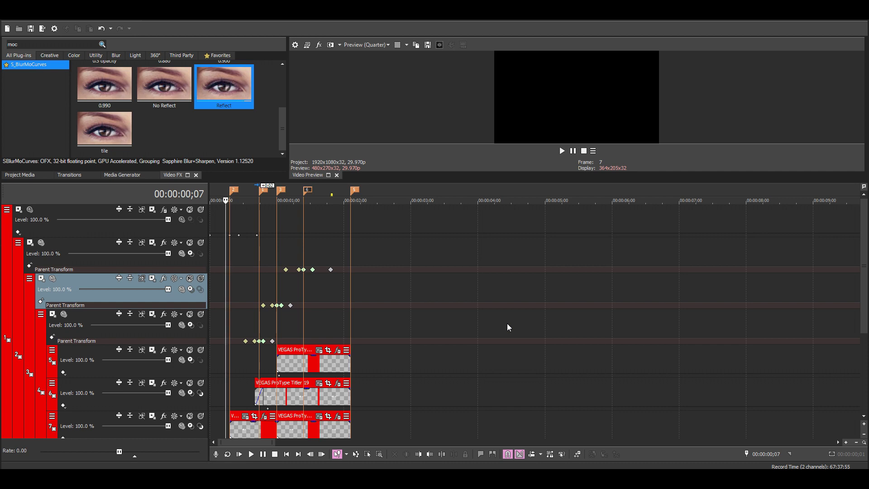
pyautogui.click(237, 317)
pyautogui.scroll(3, 520, 324)
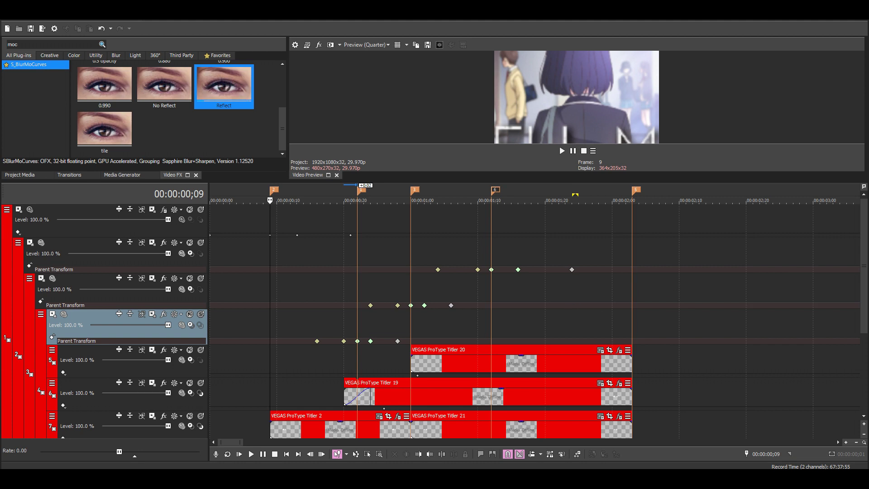
pyautogui.press('super')
pyautogui.write('ve')
pyautogui.click(132, 227)
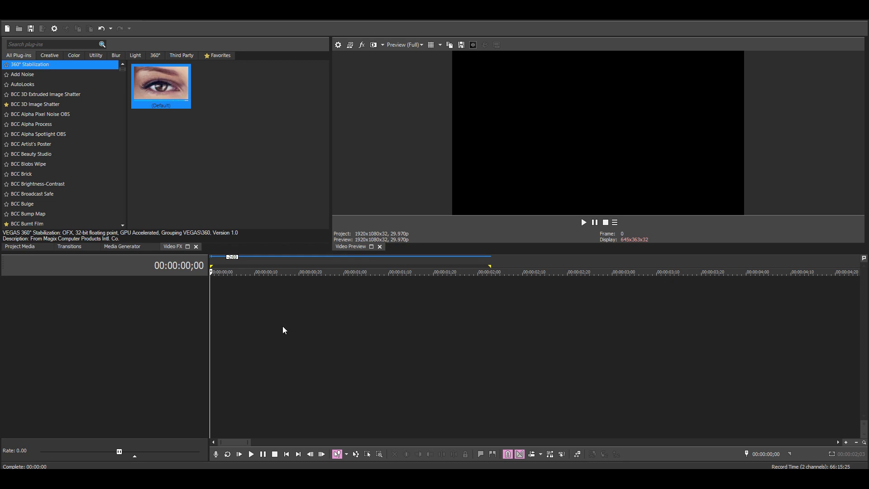
# Step: Open File Explorer with Win+E to locate the Typotutorial render
pyautogui.press('super+e')
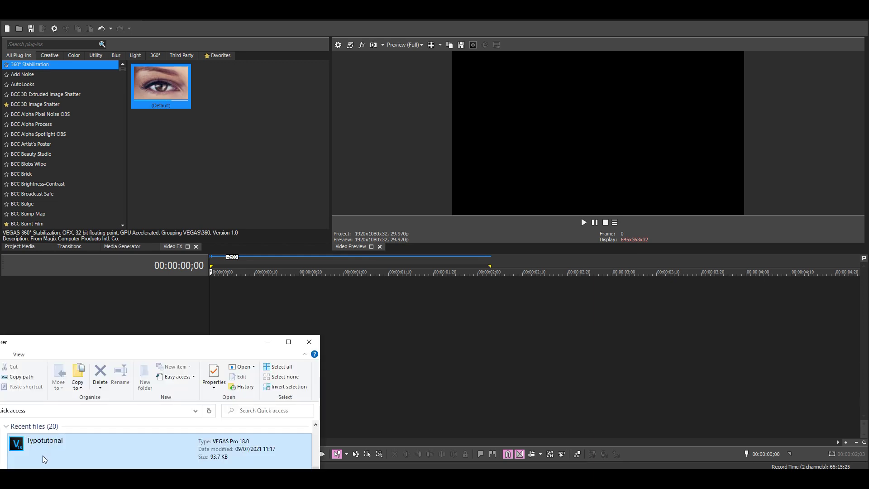
# Step: Drop the Typotutorial file onto the new timeline and play it from about frame 7
pyautogui.moveTo(44, 460); pyautogui.dragTo(213, 309)
pyautogui.click(272, 294)
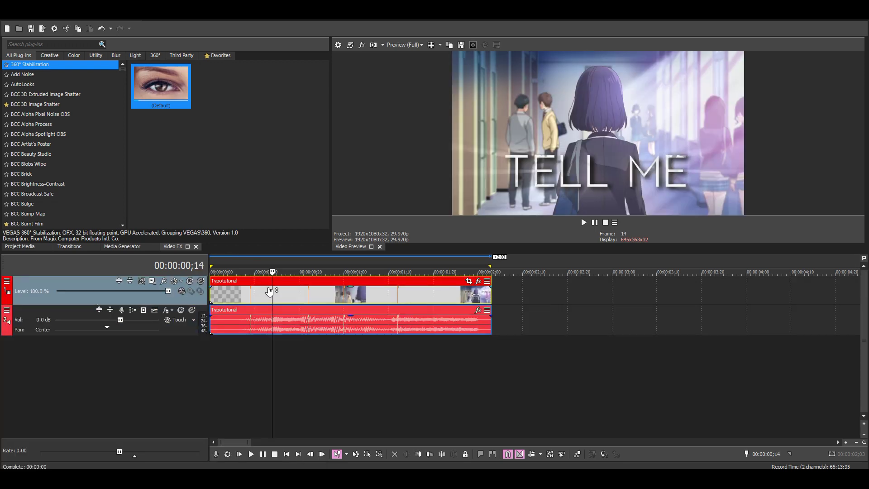
pyautogui.click(249, 258)
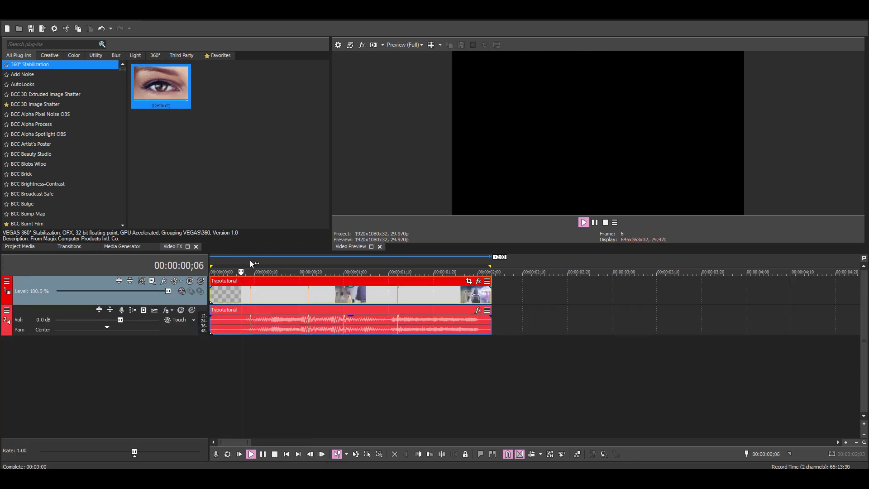
pyautogui.press('space')
pyautogui.press('space')
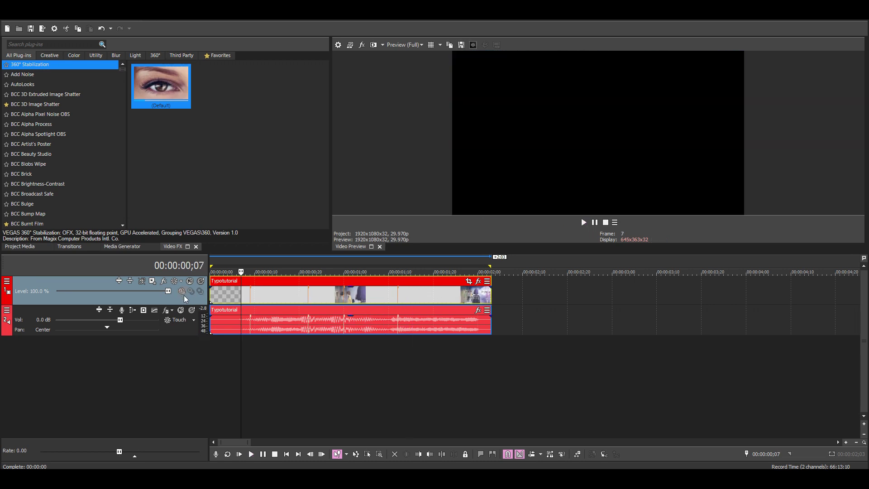
pyautogui.click(70, 46)
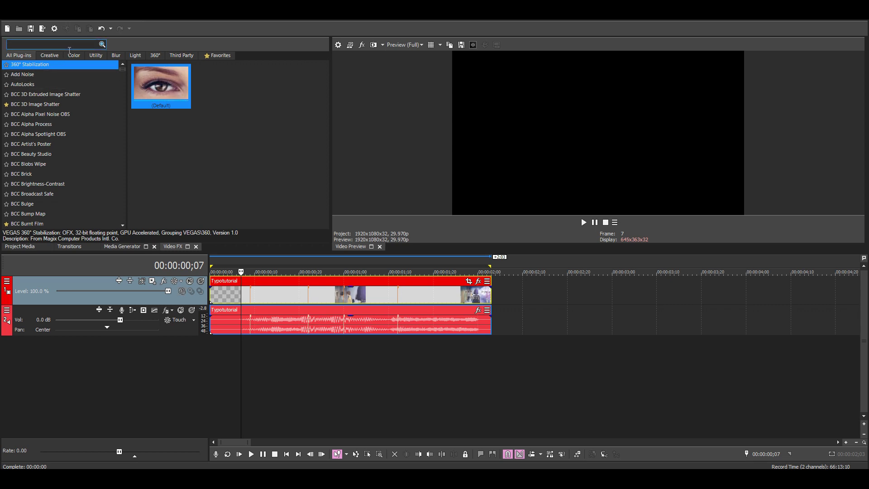
# Step: Apply RSMB preset 1 to the Typotutorial video event, review its 0.25 blur settings, and close the window
pyautogui.write('rsm')
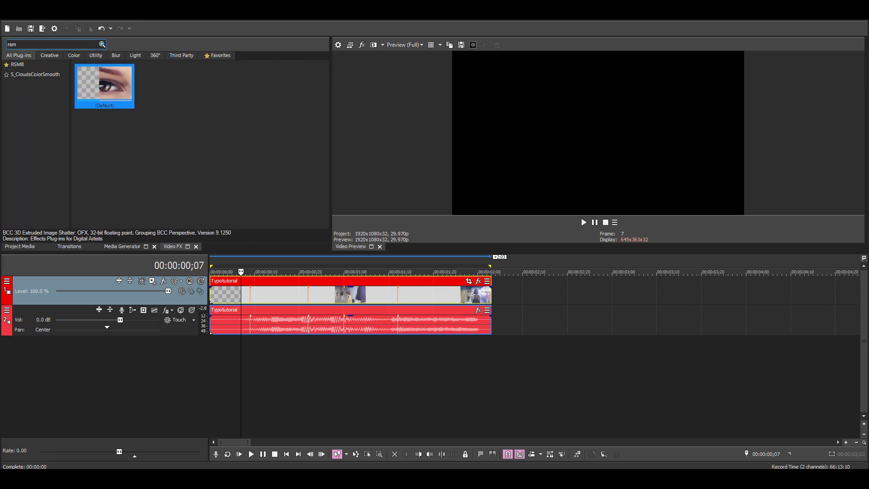
pyautogui.write('b')
pyautogui.click(165, 104)
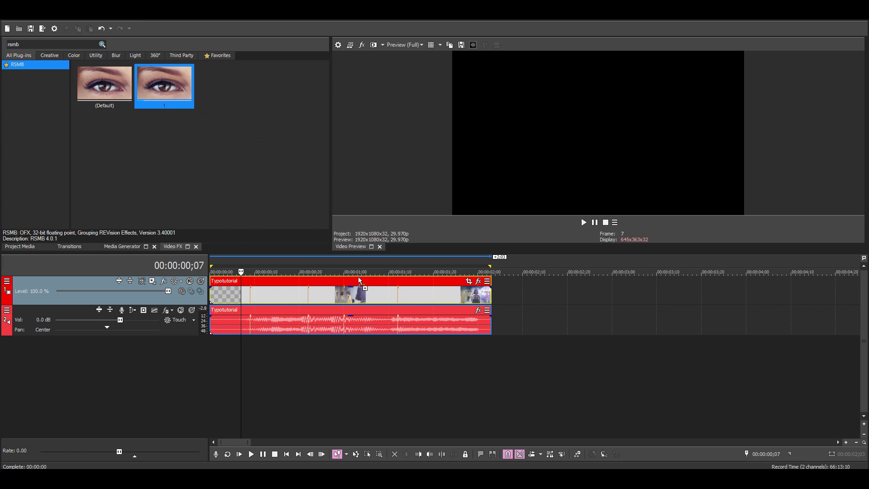
pyautogui.moveTo(287, 294); pyautogui.dragTo(291, 294)
pyautogui.moveTo(291, 23); pyautogui.dragTo(215, 20)
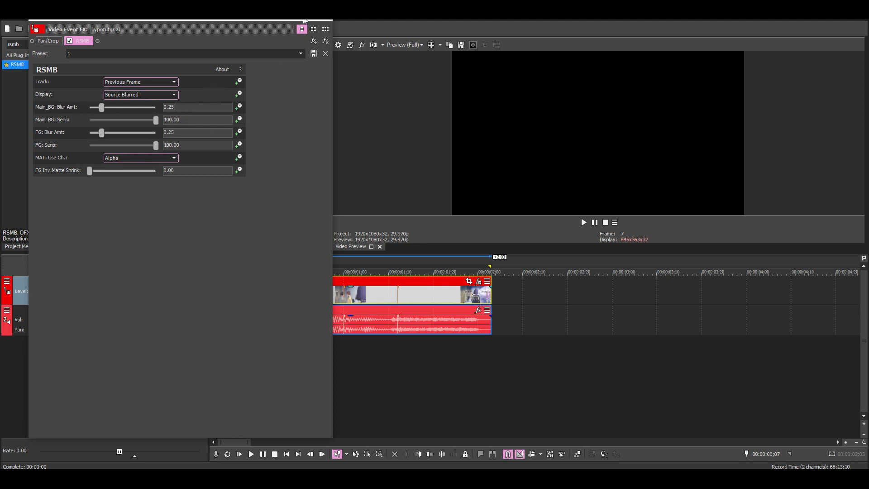
pyautogui.click(329, 56)
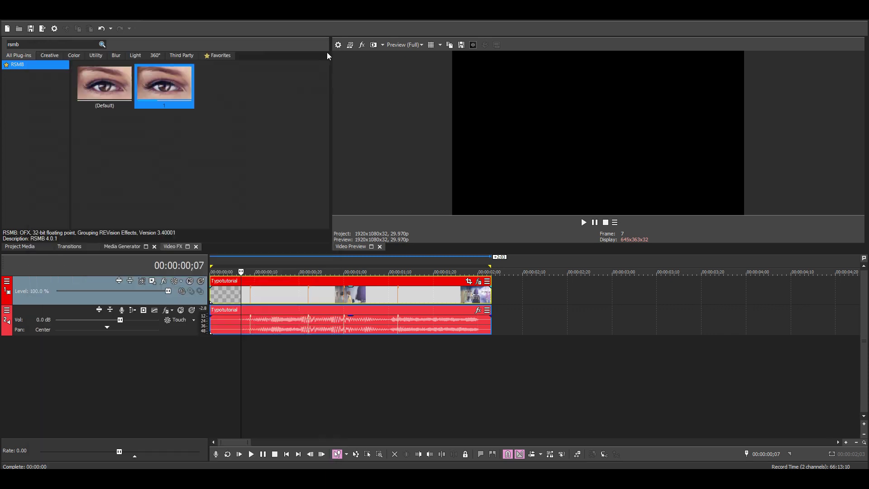
pyautogui.click(250, 261)
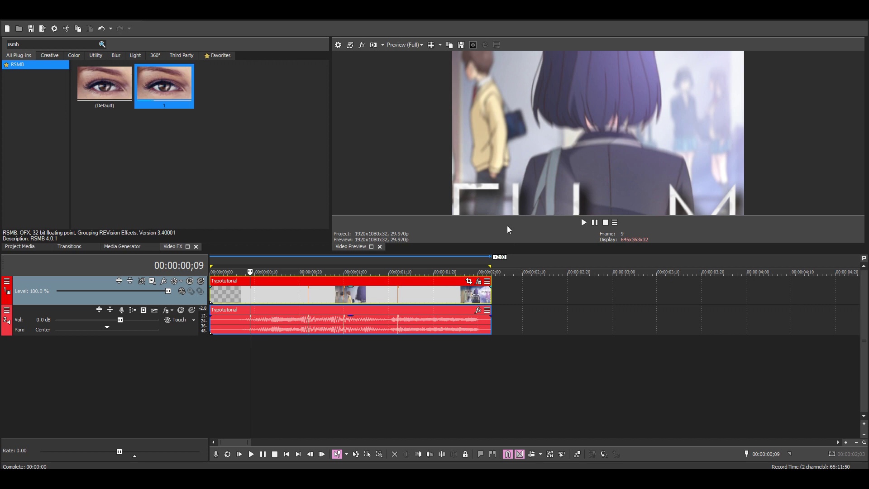
pyautogui.hotkey('ctrl', 'a')
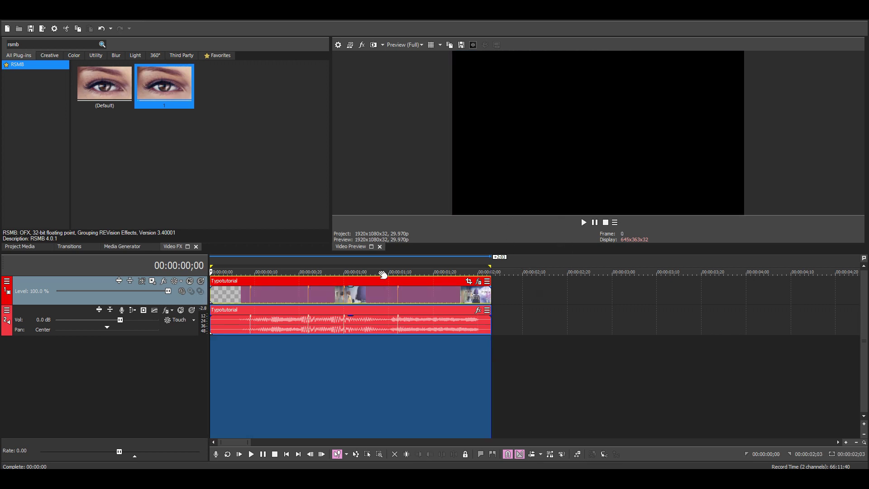
pyautogui.click(241, 261)
pyautogui.press('space')
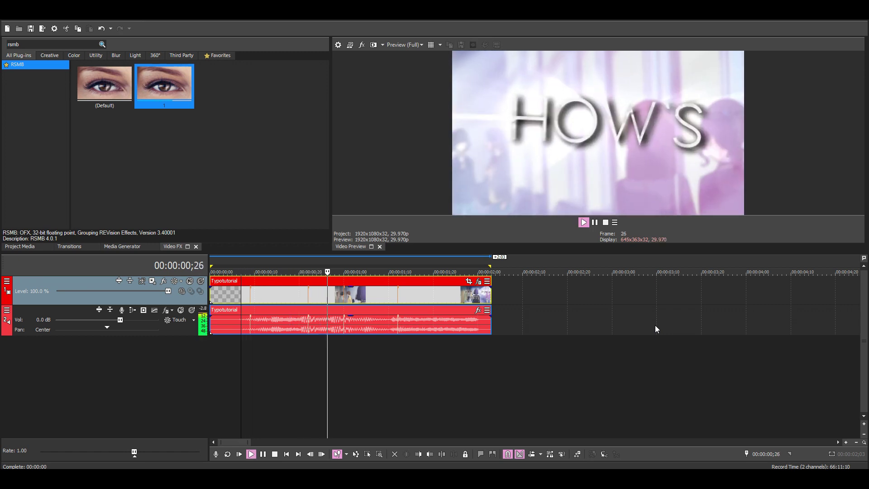
pyautogui.press('space')
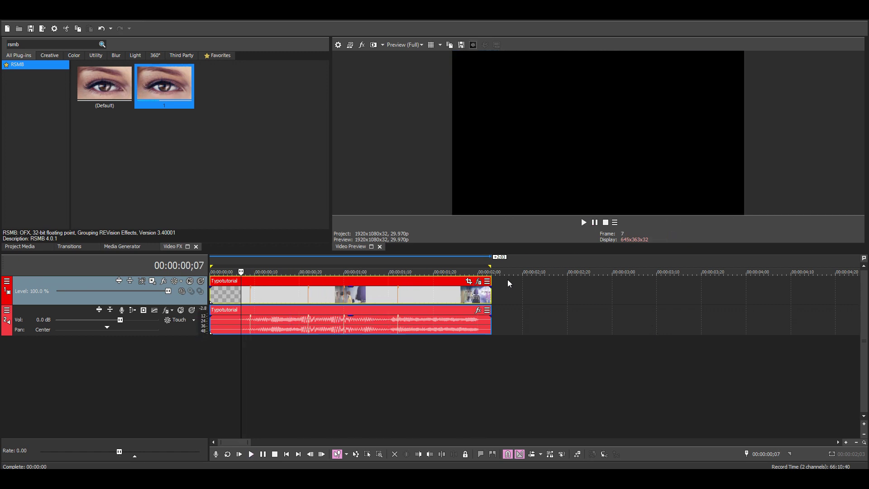